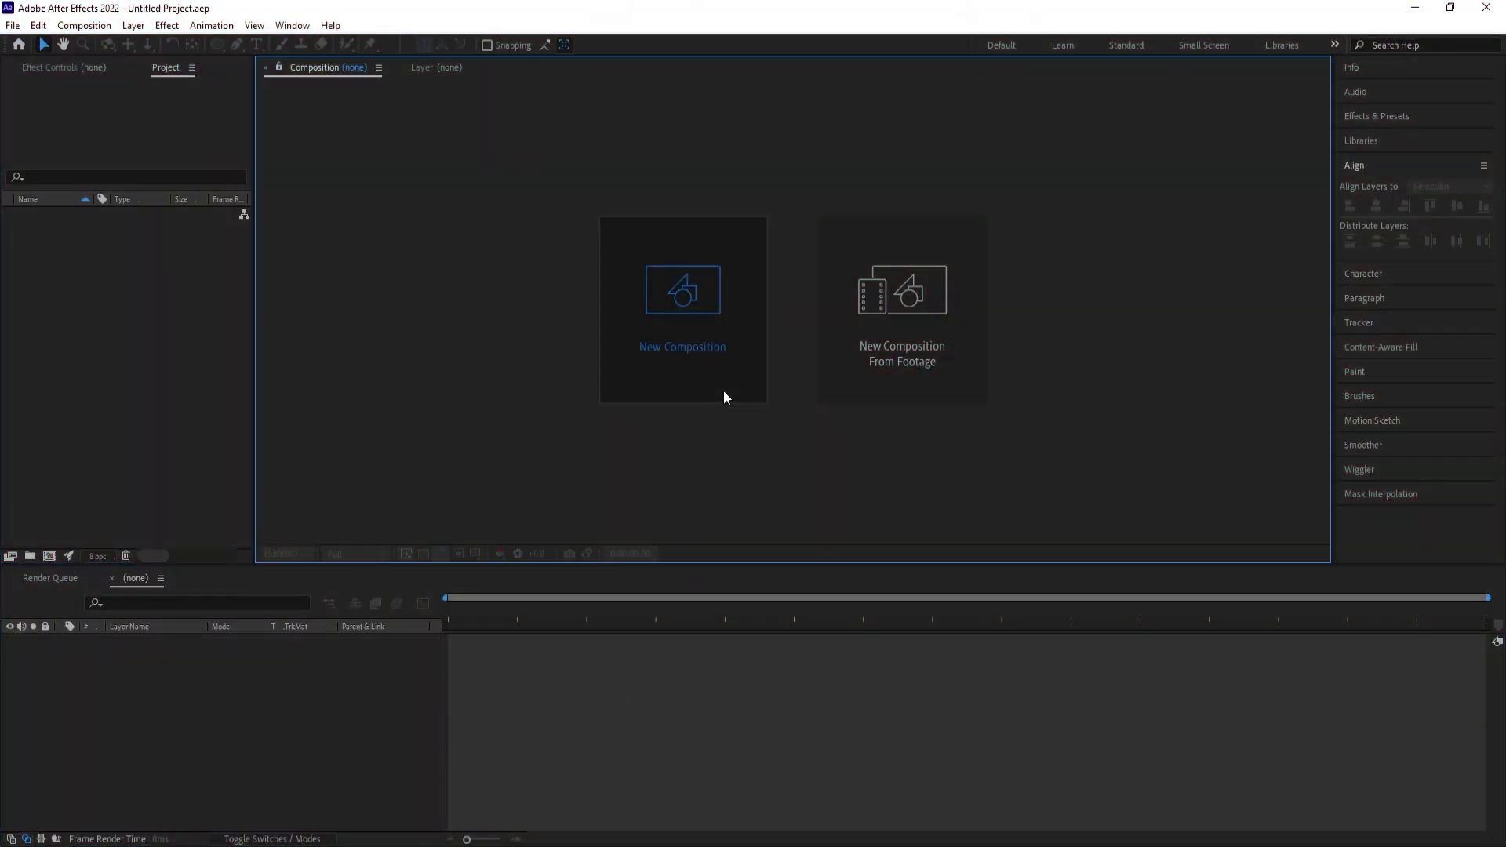
Create a 1920 x 1080, 30 fps composition named Main Animation and display its Title/Action Safe guides.
click(723, 389)
text(Main Animation)
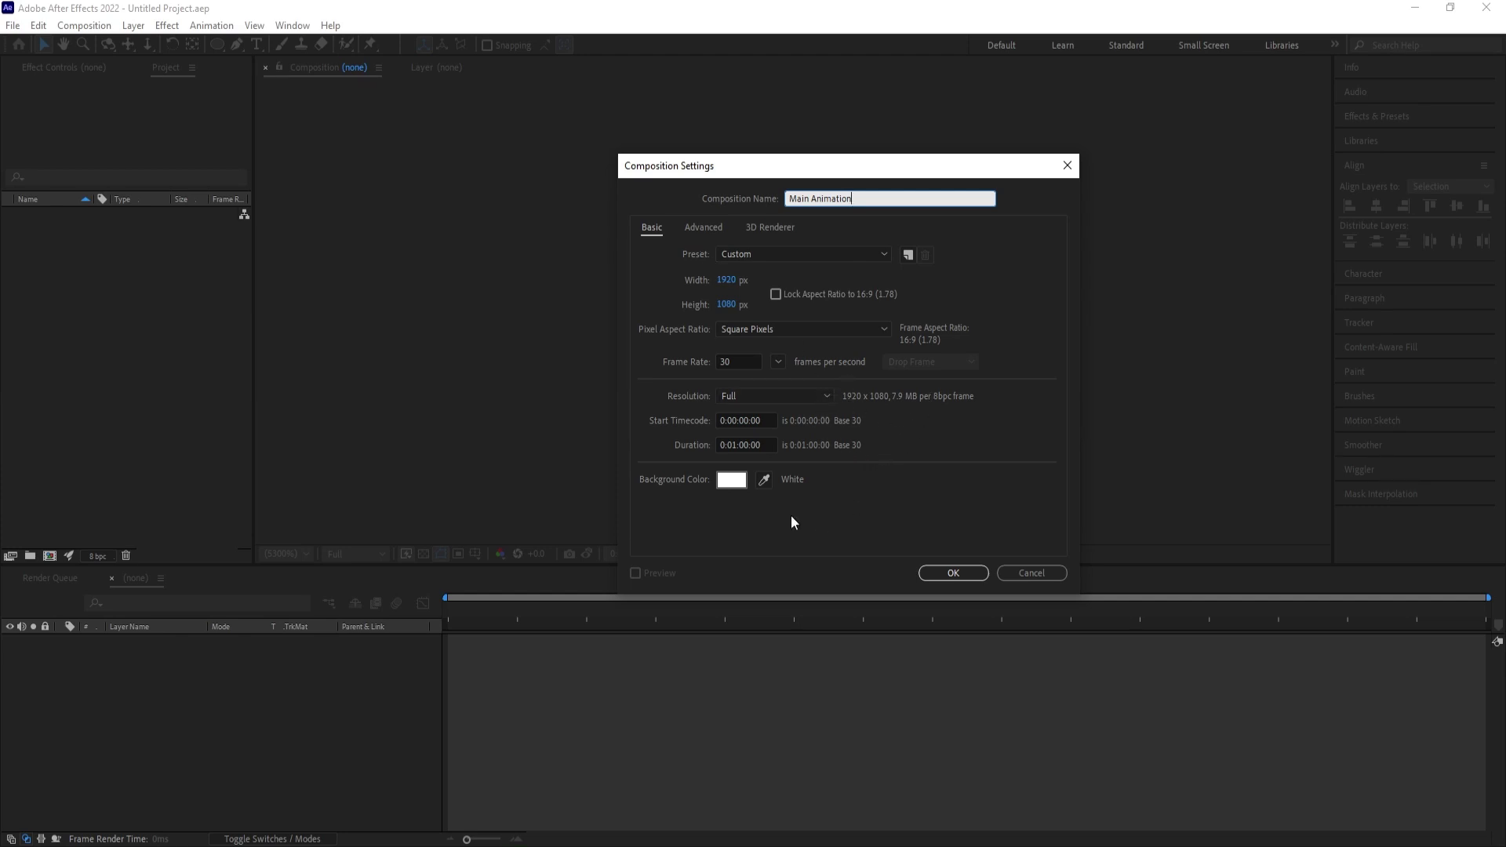
click(941, 572)
click(475, 551)
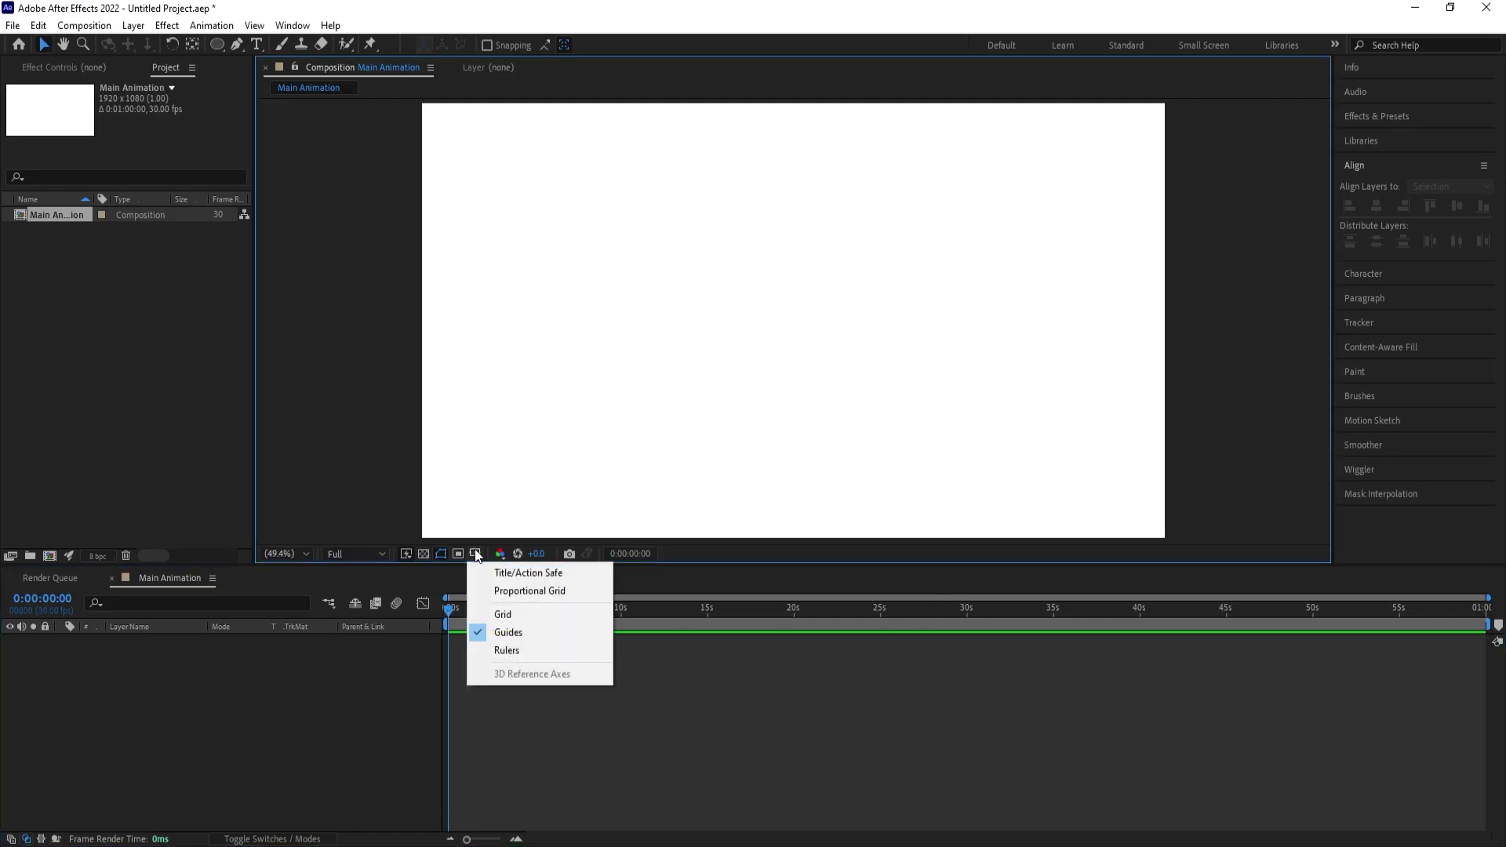
click(519, 575)
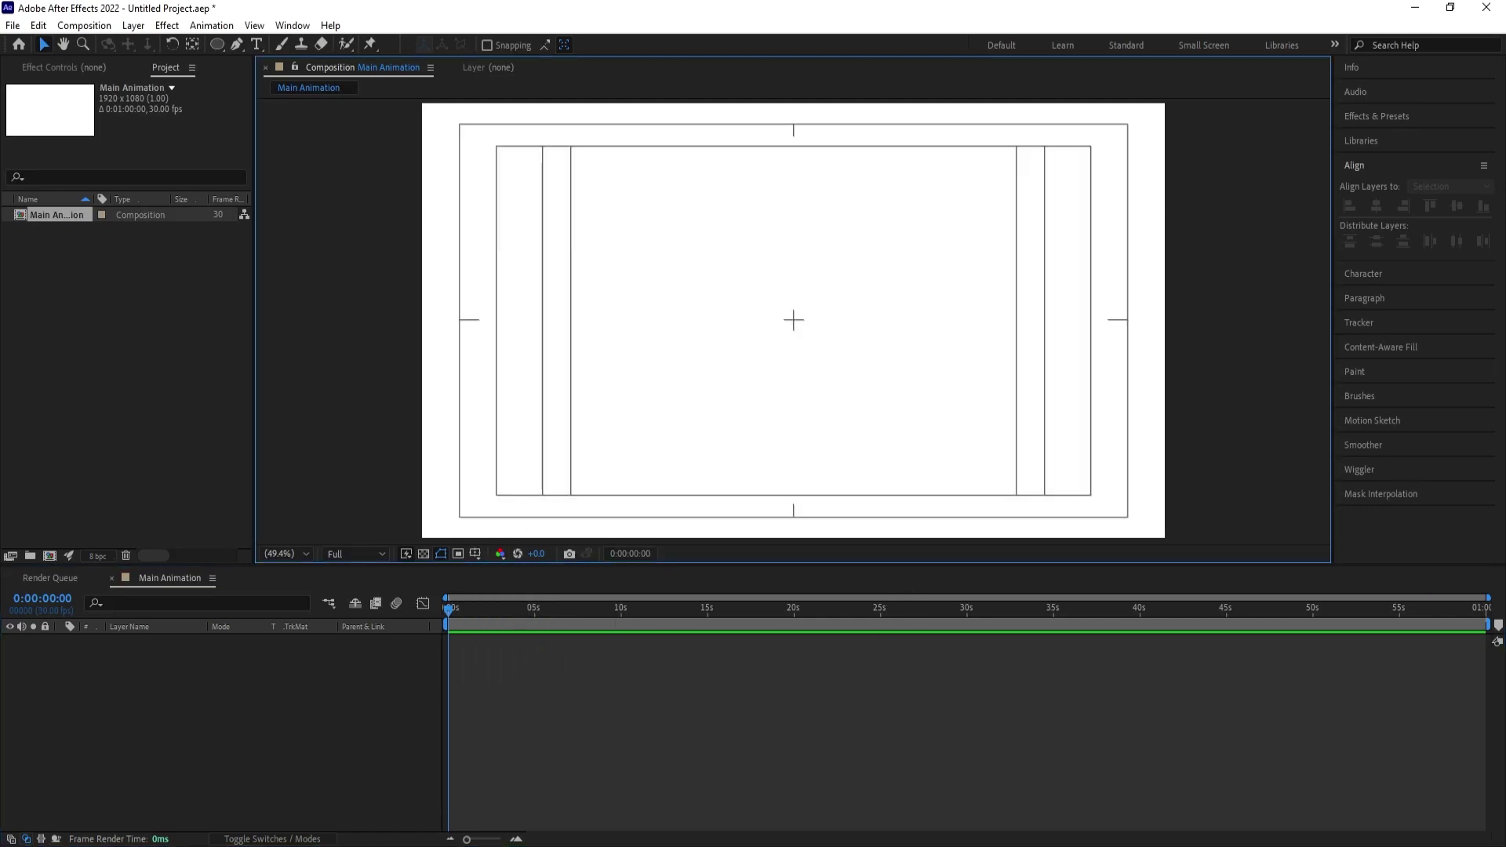
Import the google_PNG19644.png logo into the Main Animation composition and scale the layer down to 42%.
key(alt+Tab)
drag(944, 202, 732, 375)
key(s)
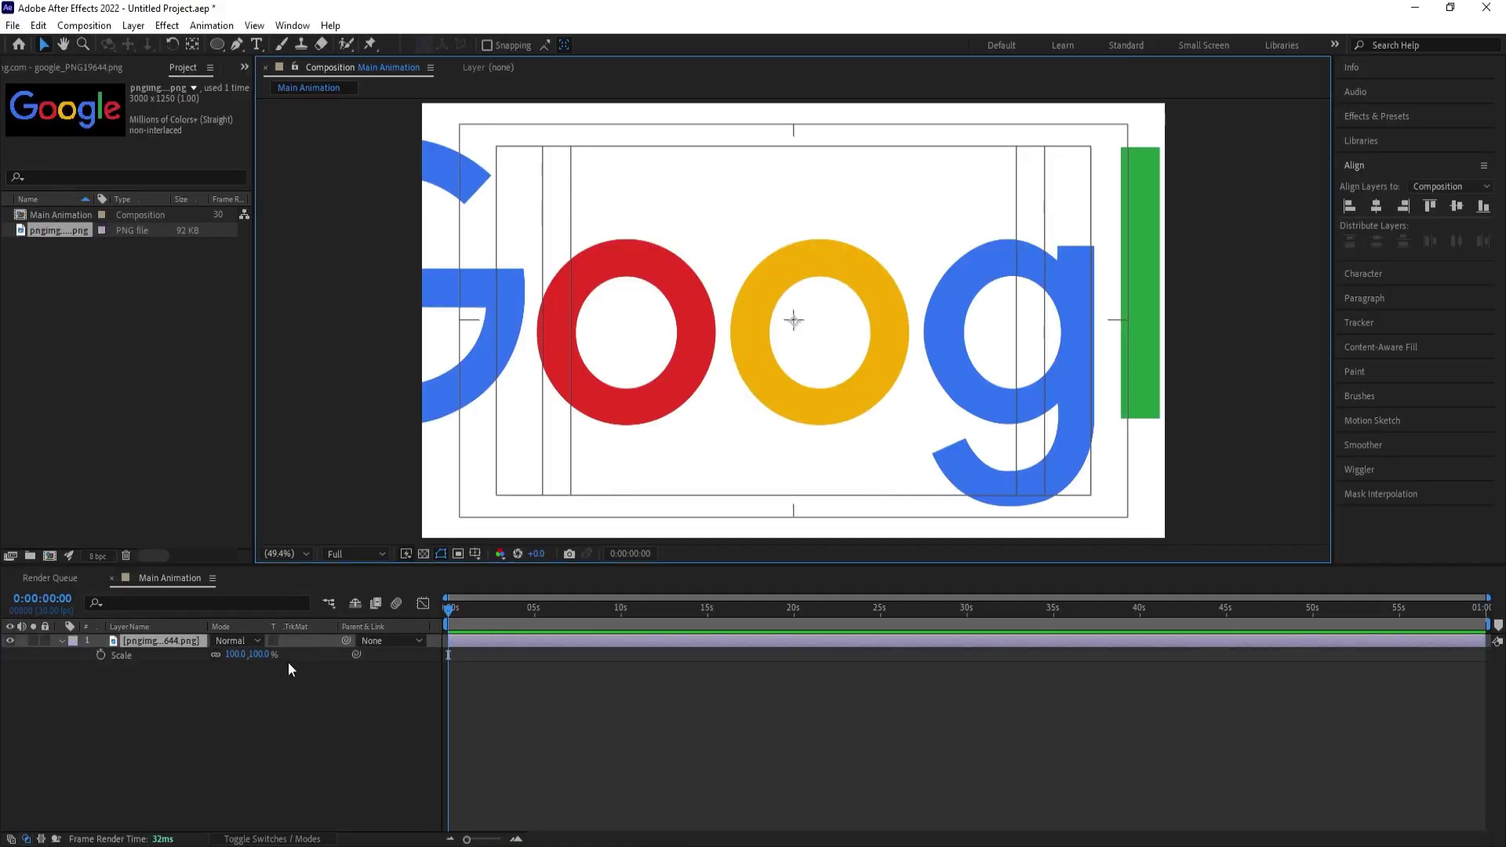
drag(238, 661, 187, 652)
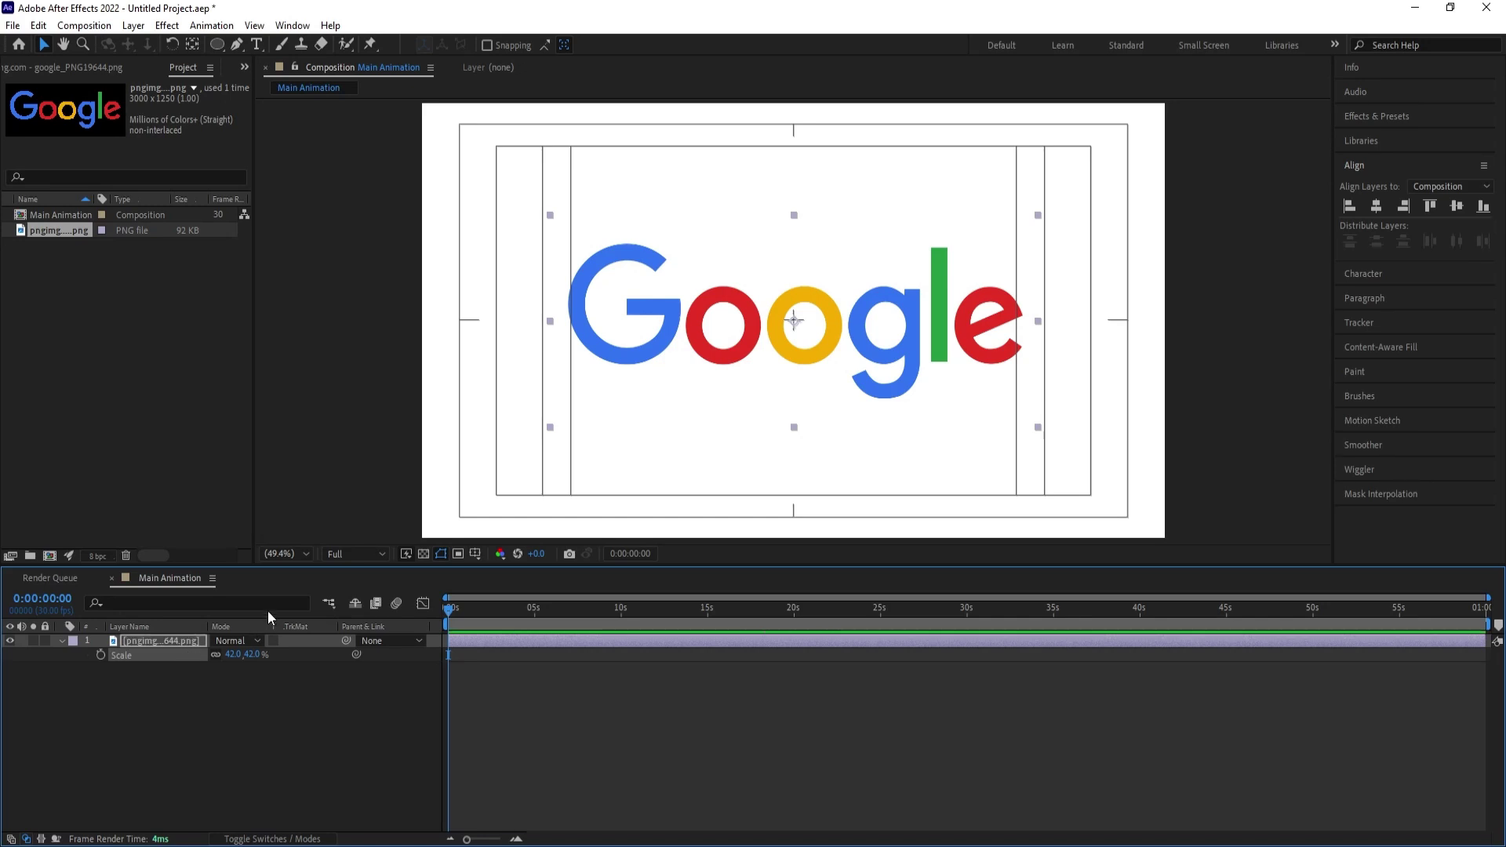
Set the logo layer's scale to 40% and collapse its properties.
click(186, 739)
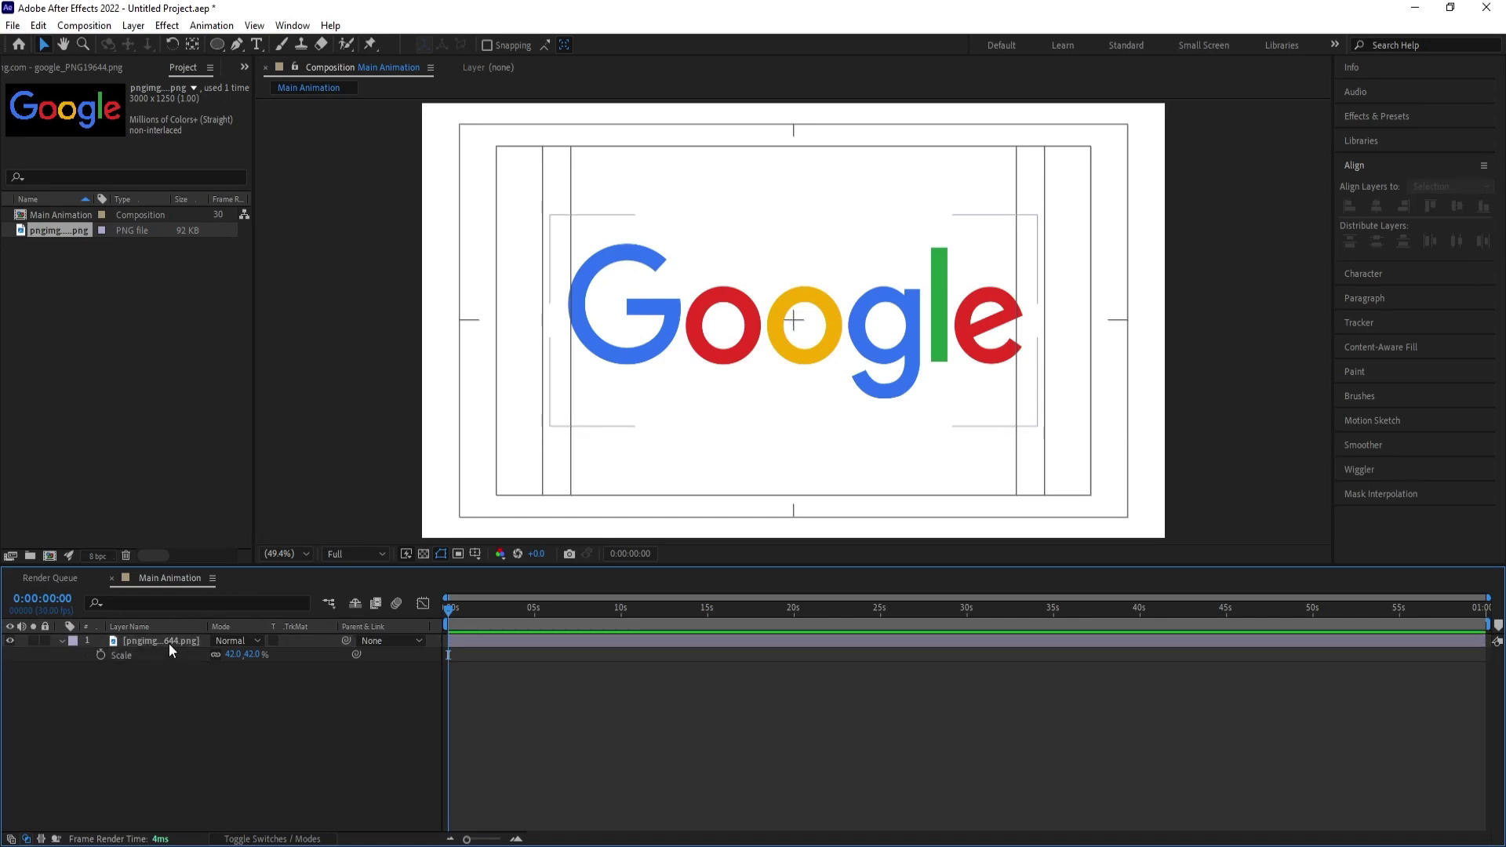
click(168, 643)
click(229, 654)
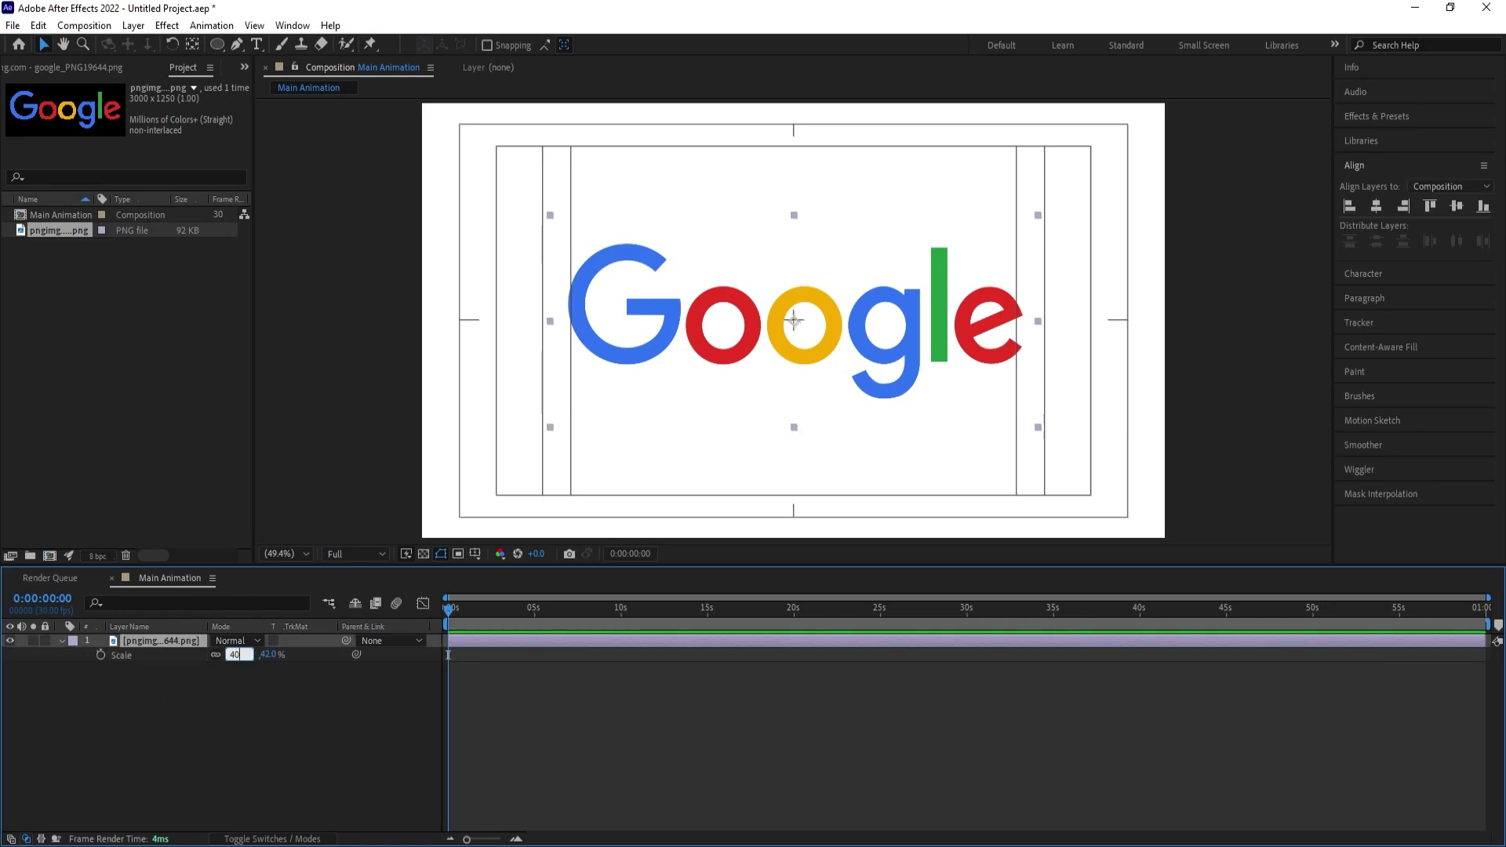
key(Return)
click(247, 728)
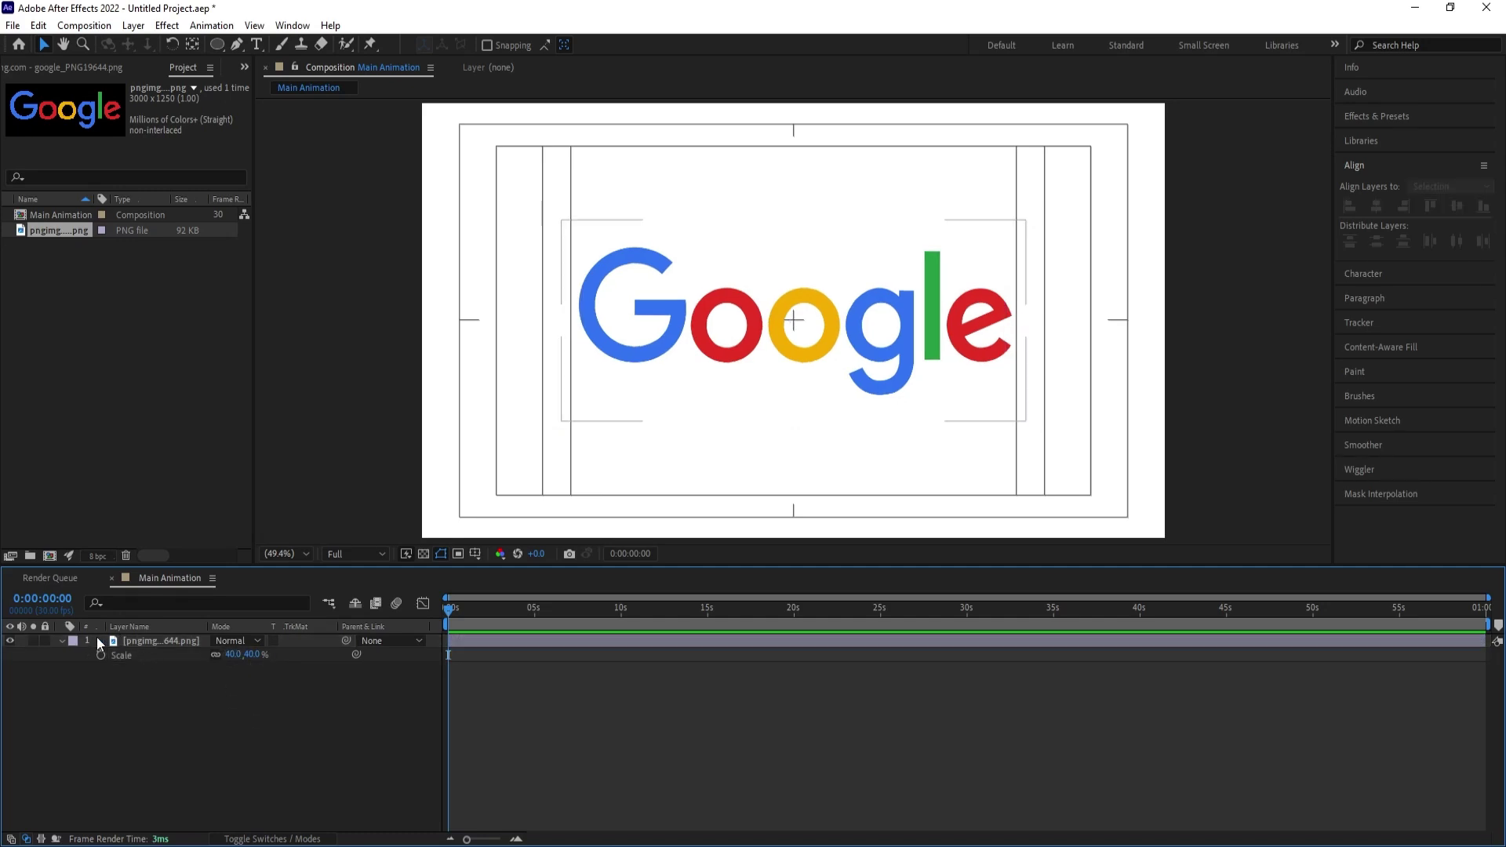
click(61, 640)
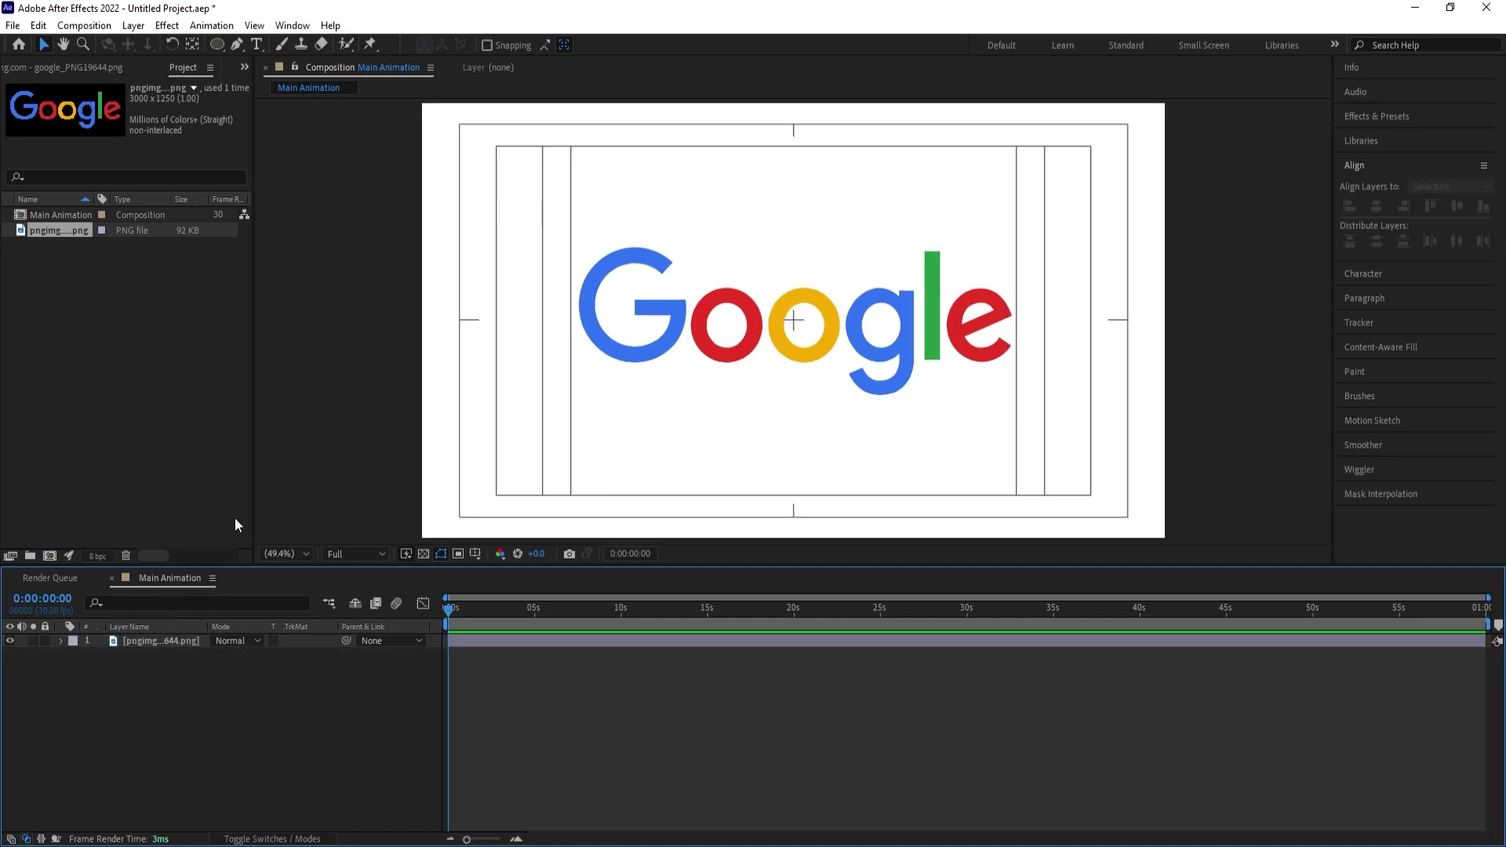
Mask the logo layer with a rectangle around the letter G.
drag(217, 49, 270, 47)
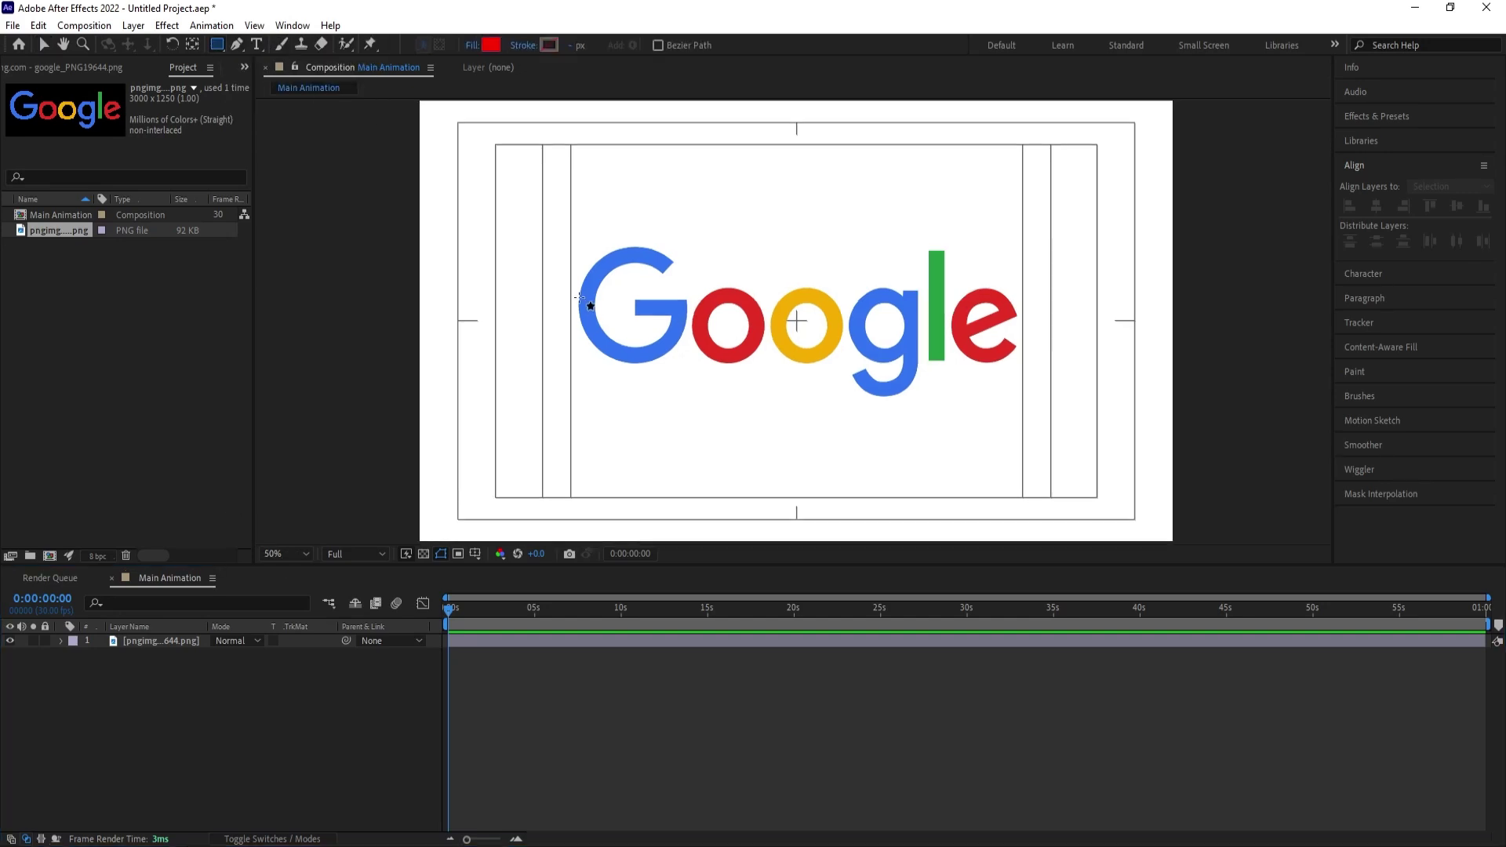
scroll(578, 295, up, 3)
drag(567, 171, 737, 392)
key(ctrl+z)
click(183, 638)
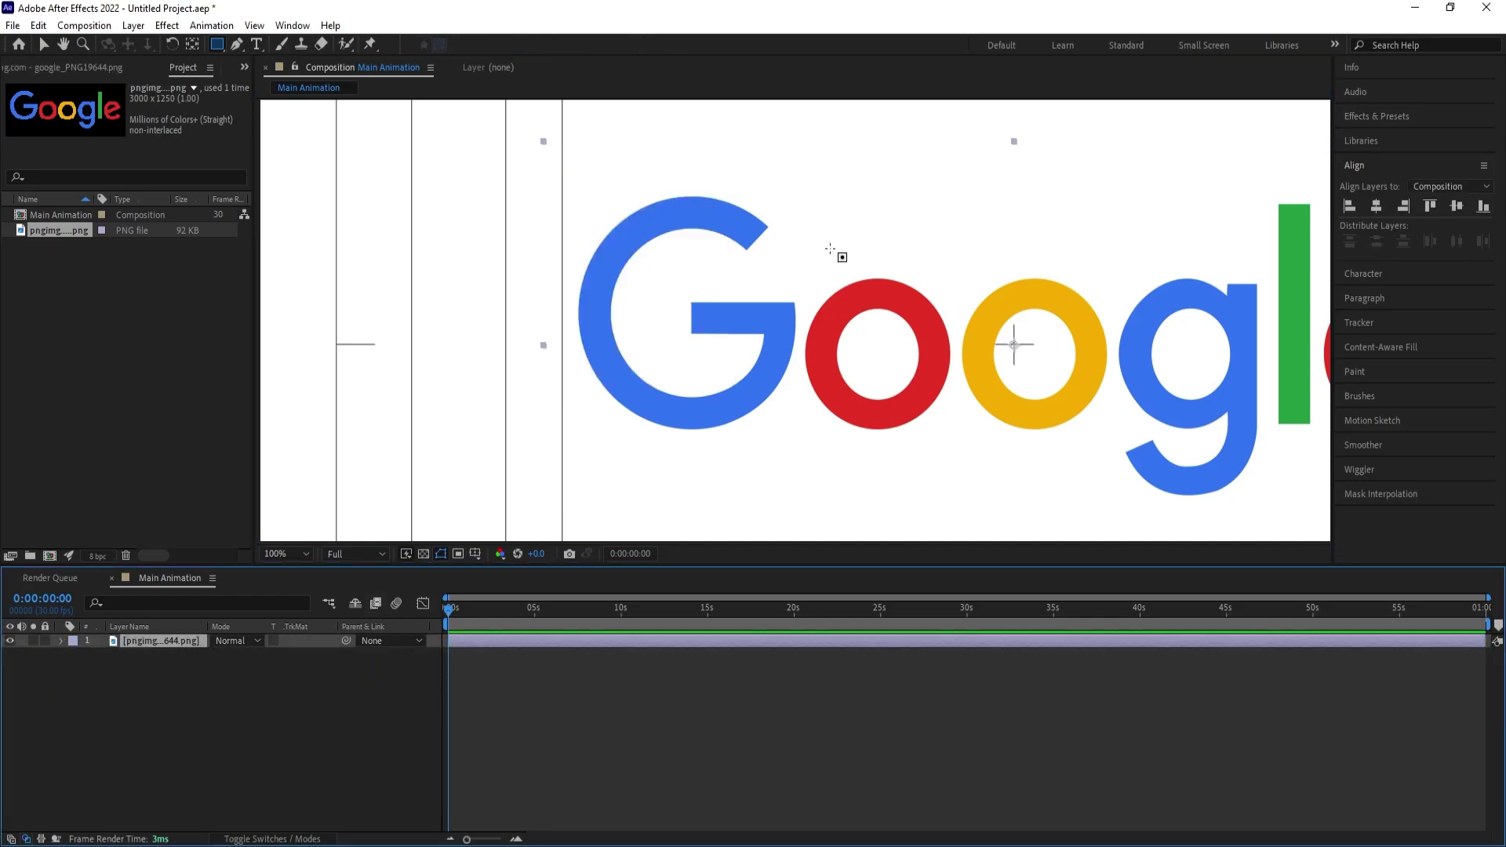
mouse_move(522, 124)
mouse_down()
mouse_move(701, 425)
mouse_move(800, 456)
mouse_up()
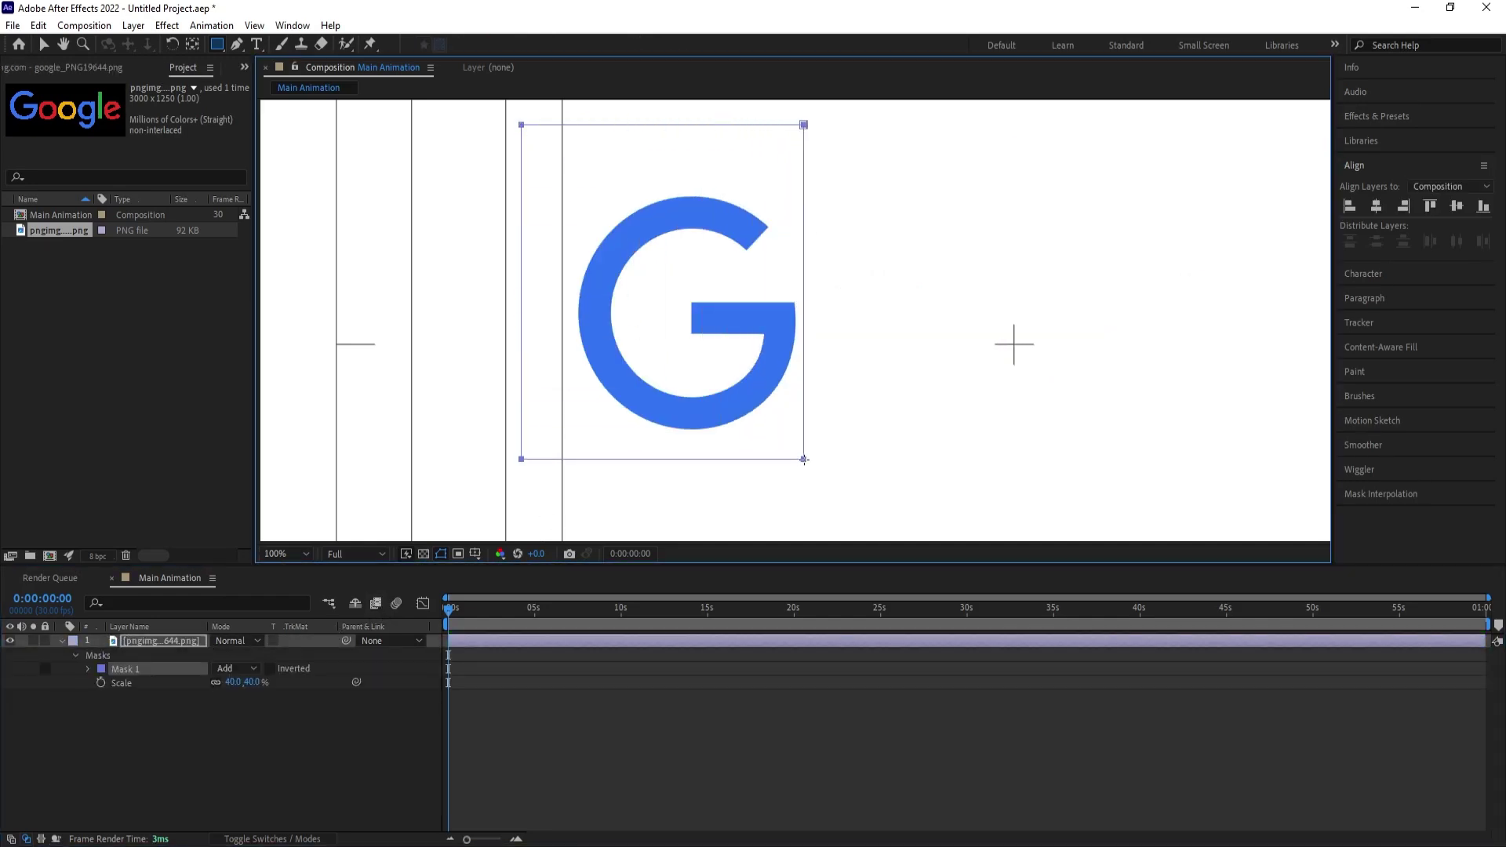
Duplicate the G layer and replace the copy's mask with a rectangle around the red o.
key(ctrl+d)
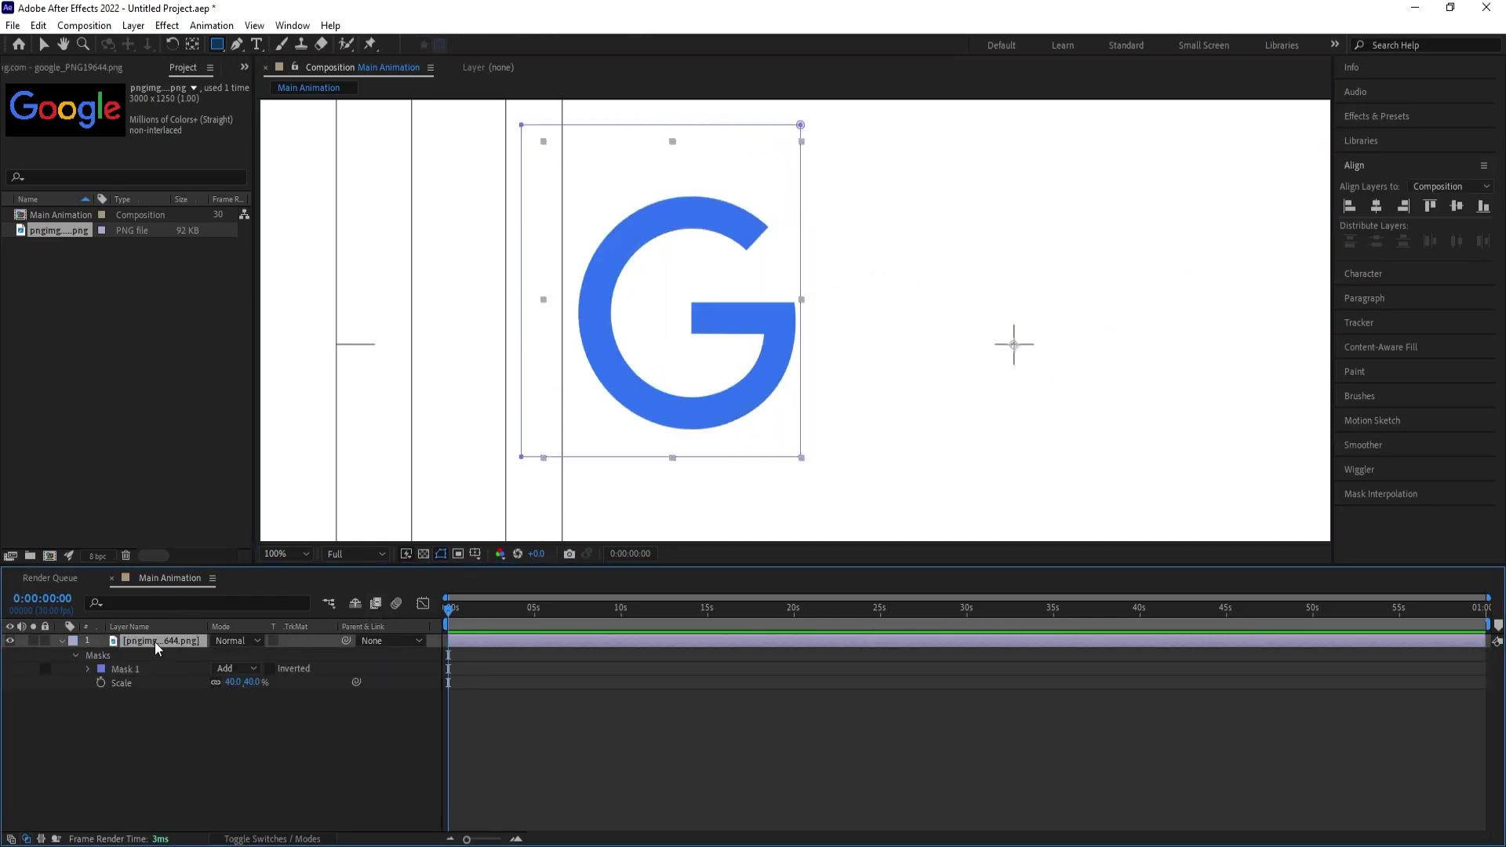
key(m)
click(133, 652)
key(Delete)
mouse_move(803, 253)
mouse_down()
mouse_move(928, 349)
mouse_move(955, 436)
mouse_up()
Duplicate the red o layer and replace the copy's mask with a rectangle around the yellow o.
click(172, 642)
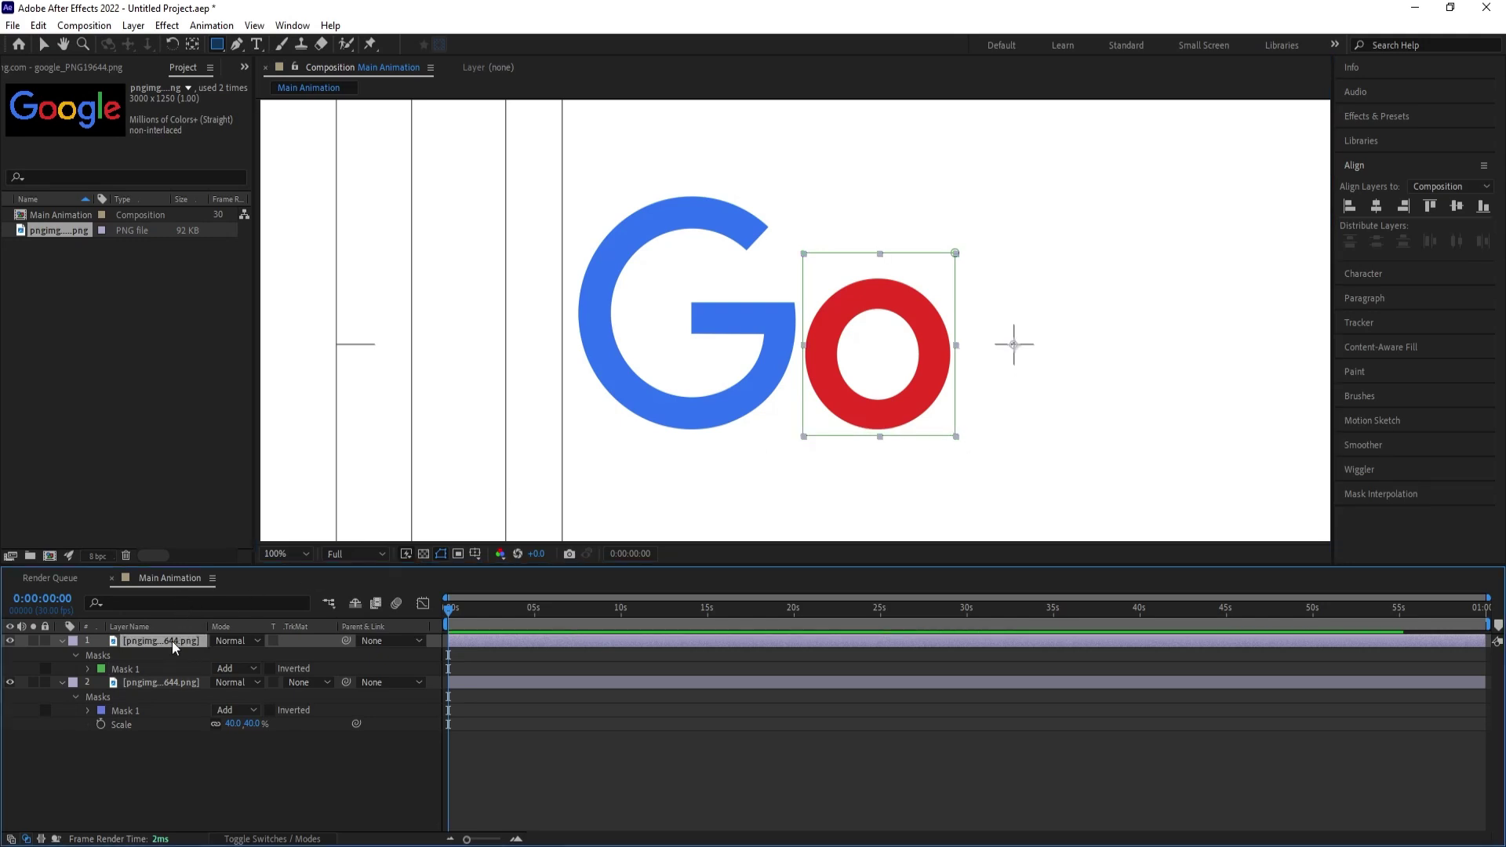
key(ctrl+d)
key(m)
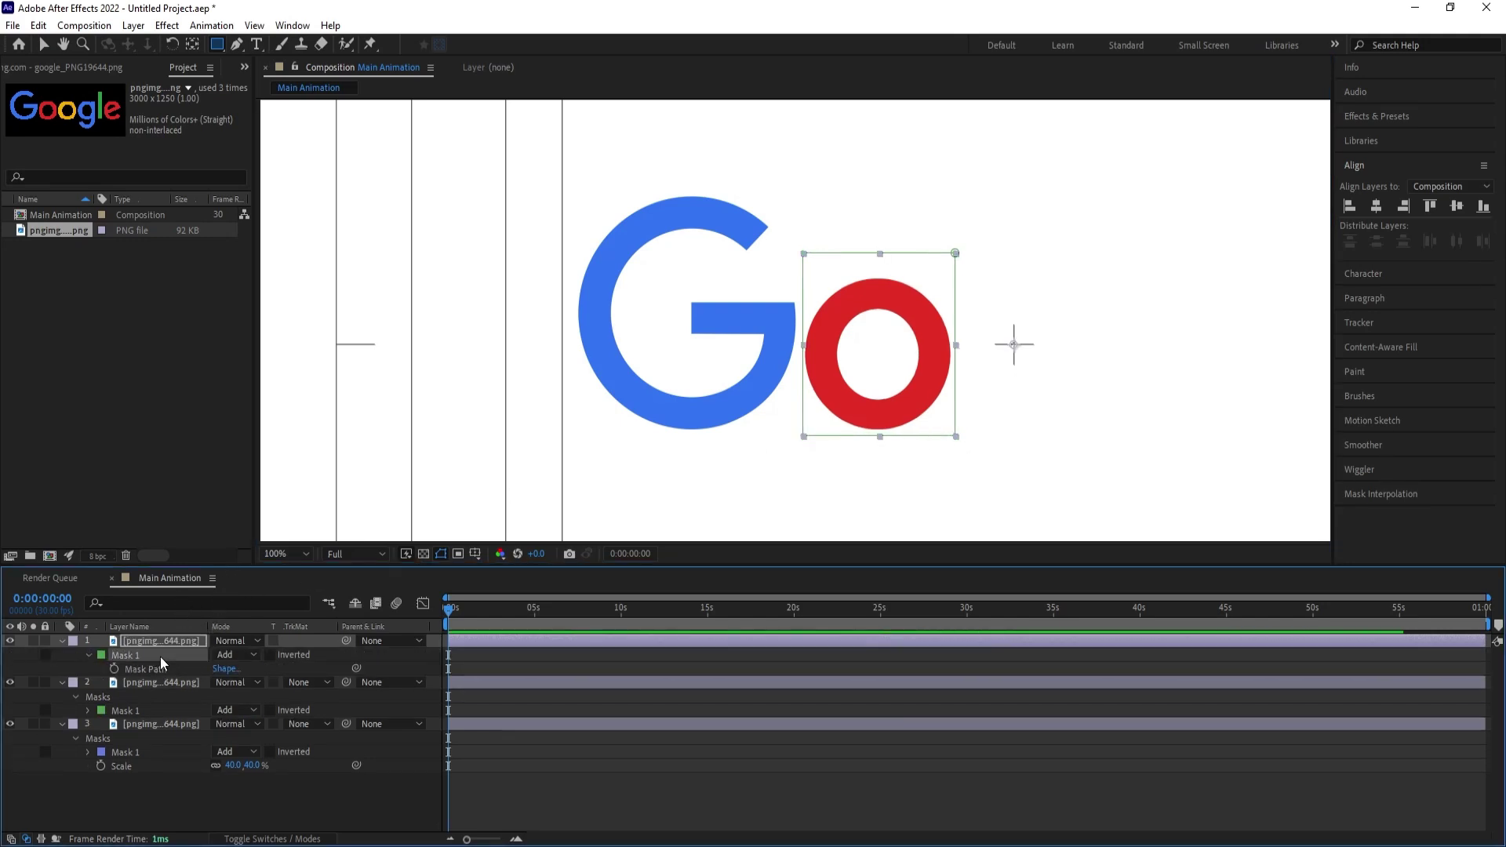
key(Delete)
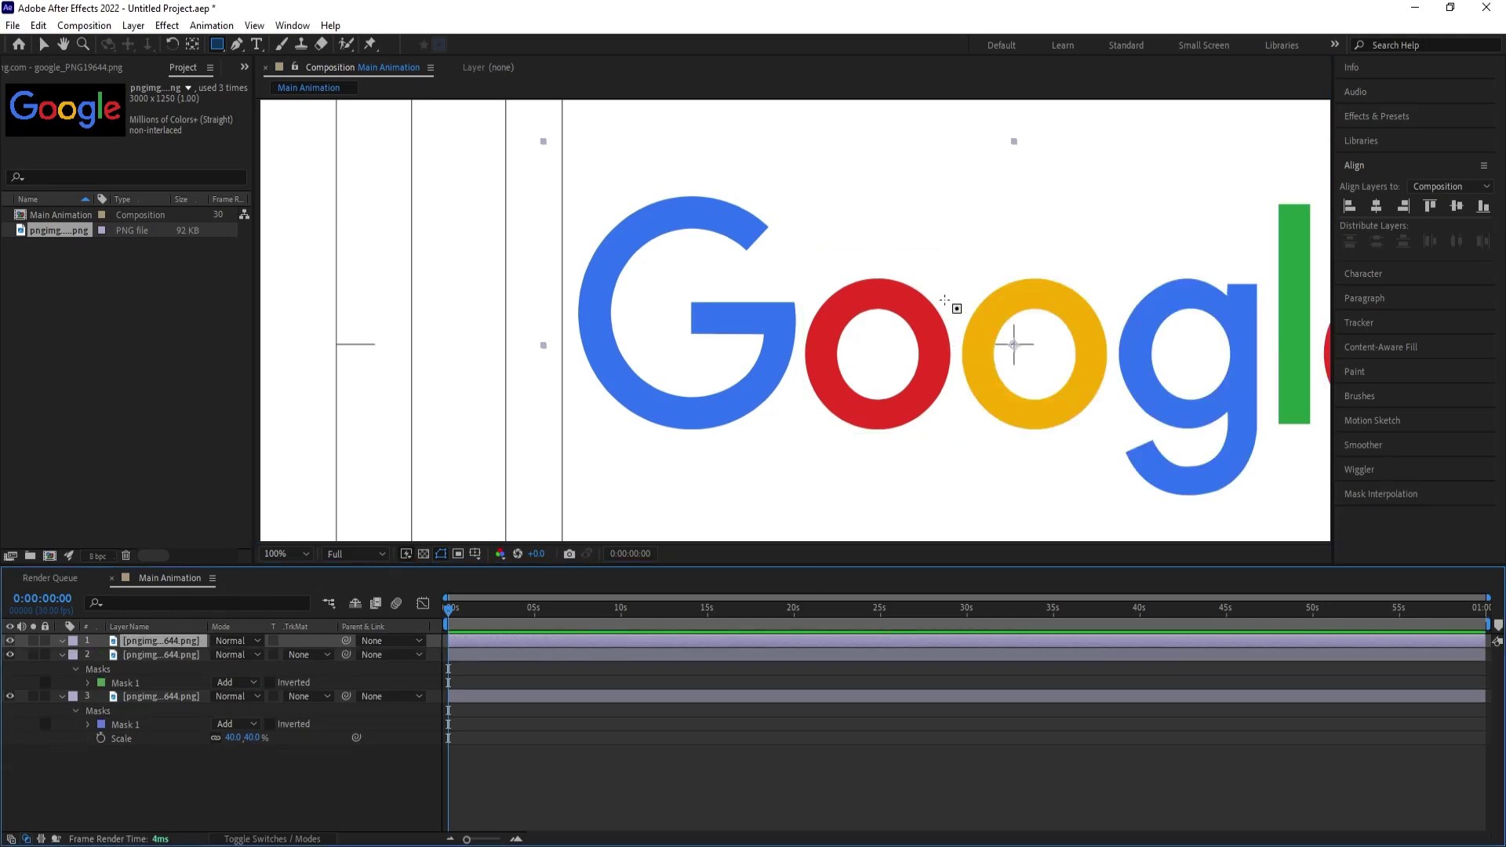
drag(960, 251, 1111, 439)
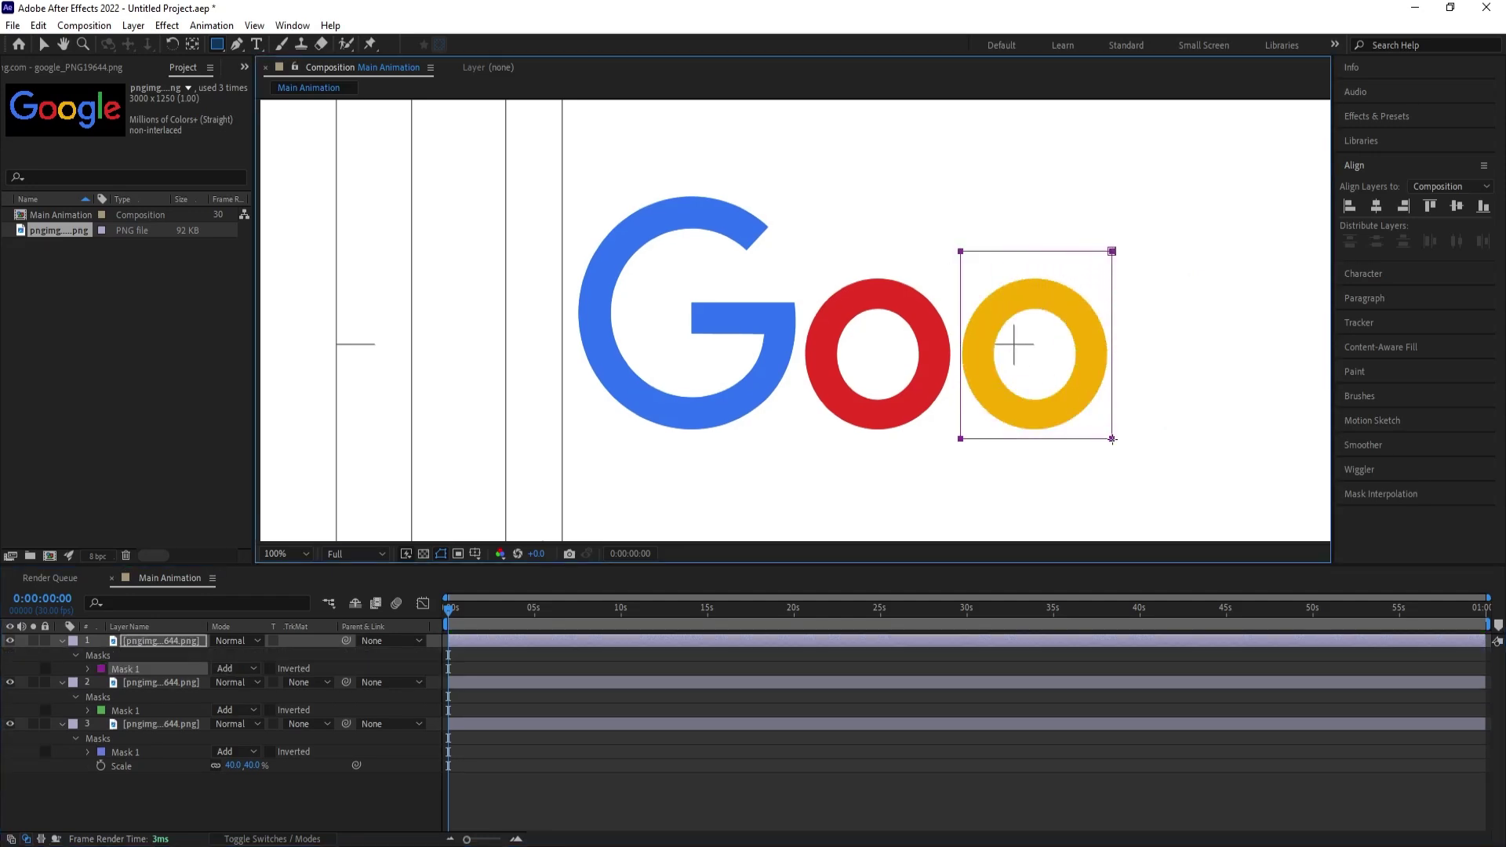
Duplicate the yellow o layer and replace the copy's mask with a rectangle around the blue g.
click(169, 642)
key(ctrl+d)
key(m)
click(129, 655)
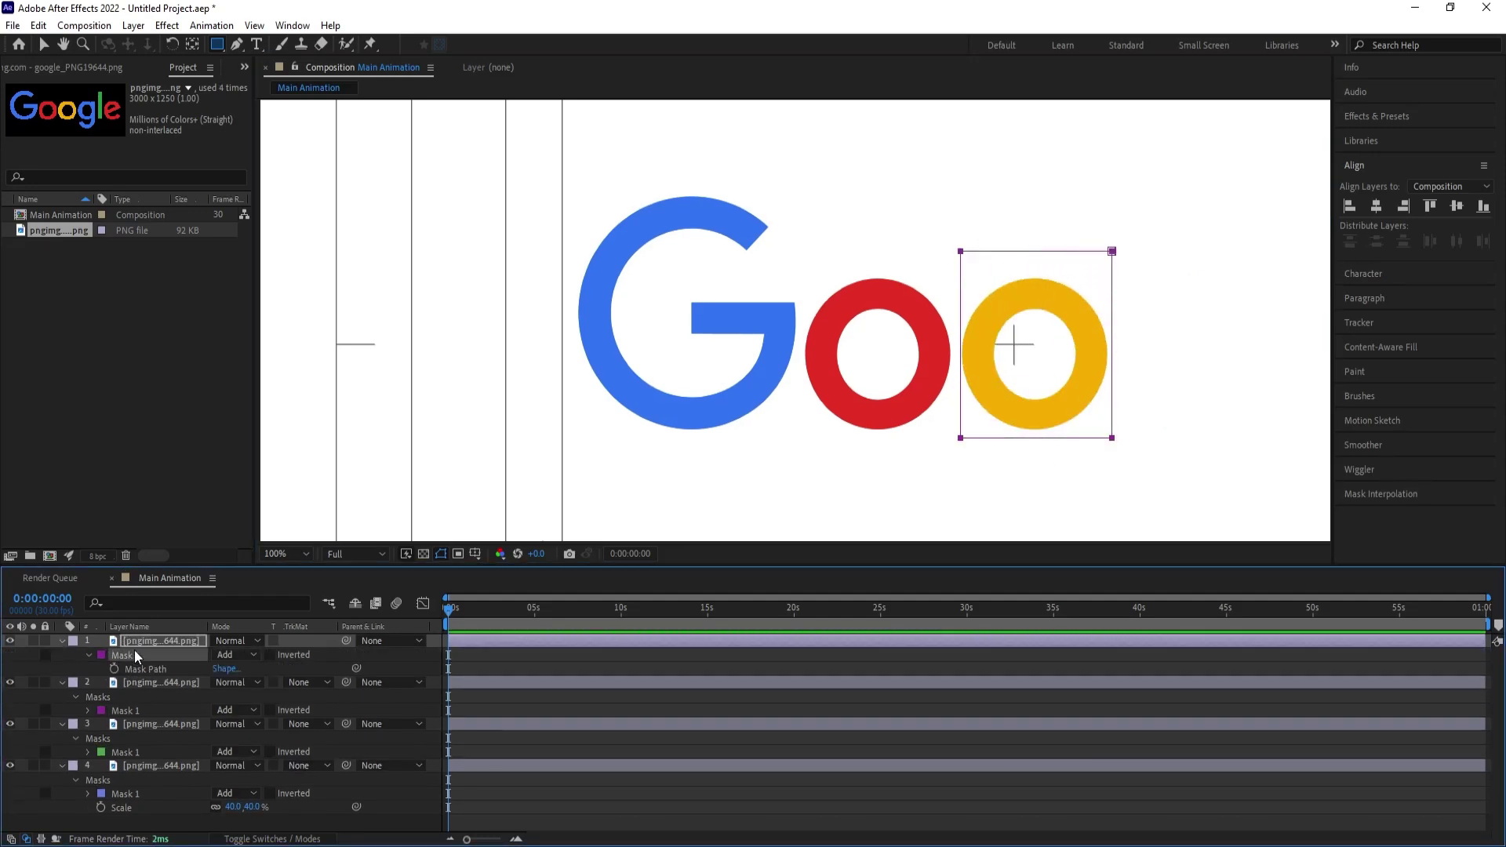
key(Delete)
drag(1133, 376, 886, 295)
key(q)
drag(838, 182, 995, 438)
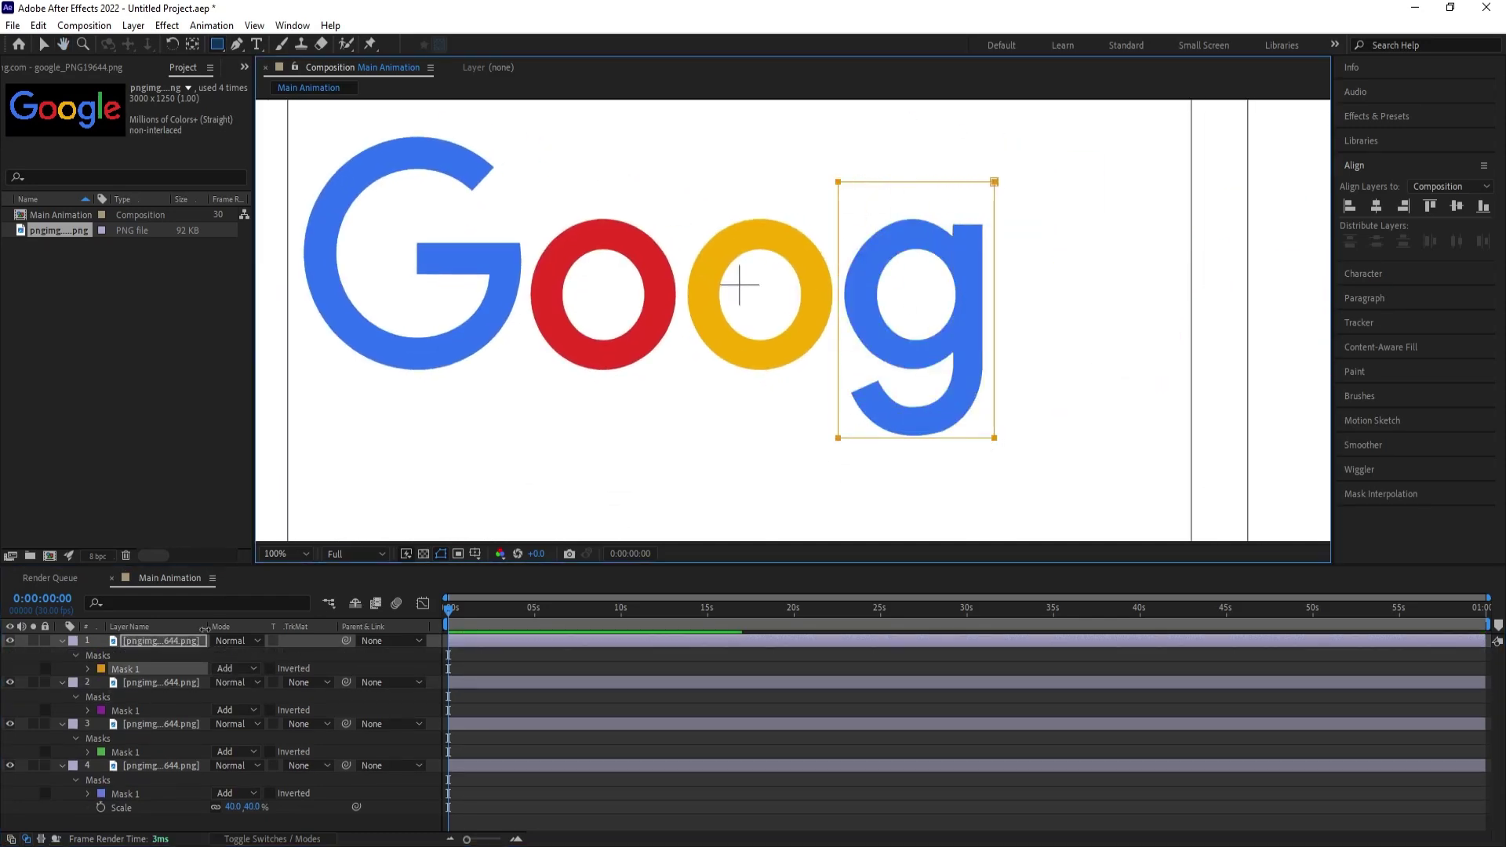
Duplicate the blue g layer and replace the copy's mask with a rectangle around the green l.
click(174, 643)
key(ctrl+d)
key(m)
click(172, 655)
key(Delete)
drag(993, 132, 1046, 377)
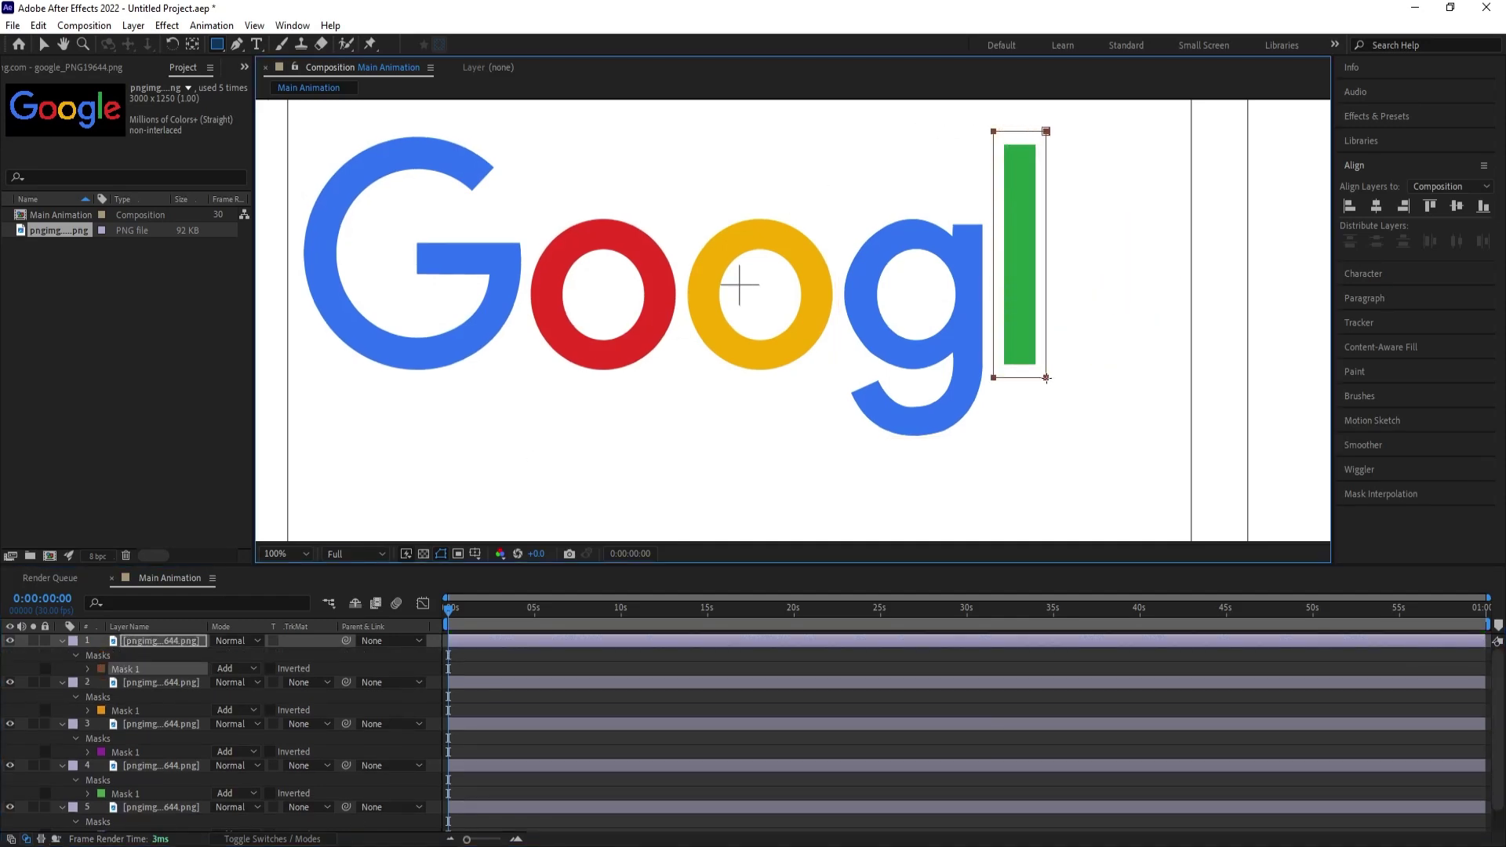
Duplicate the green l layer, replace the copy's mask with a rectangle around the red e, and collapse all layer properties.
click(158, 637)
key(ctrl+d)
key(m)
click(141, 654)
key(Delete)
drag(1214, 408, 1048, 161)
click(504, 657)
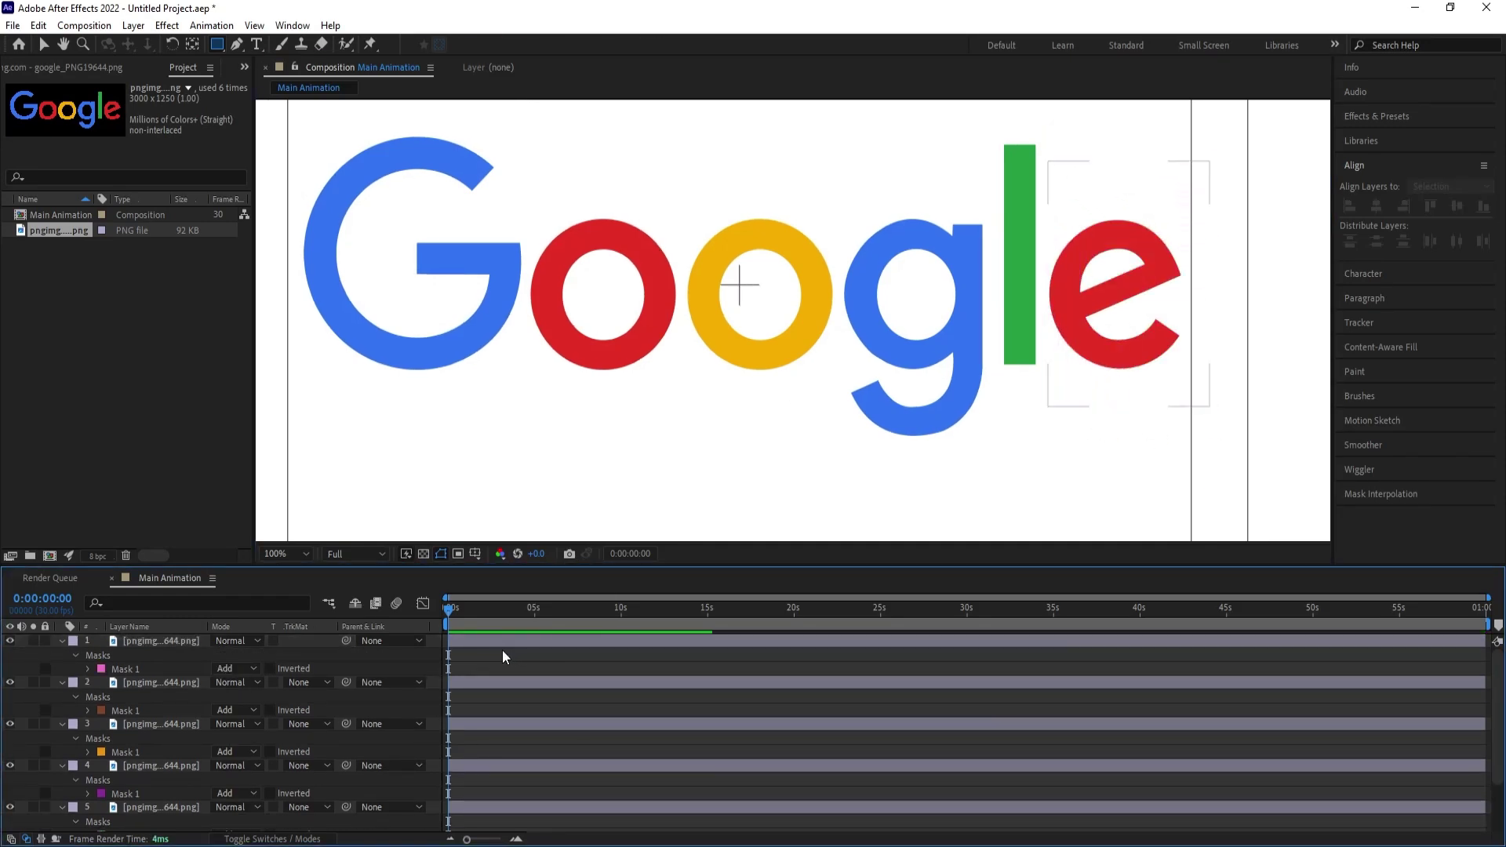
key(u)
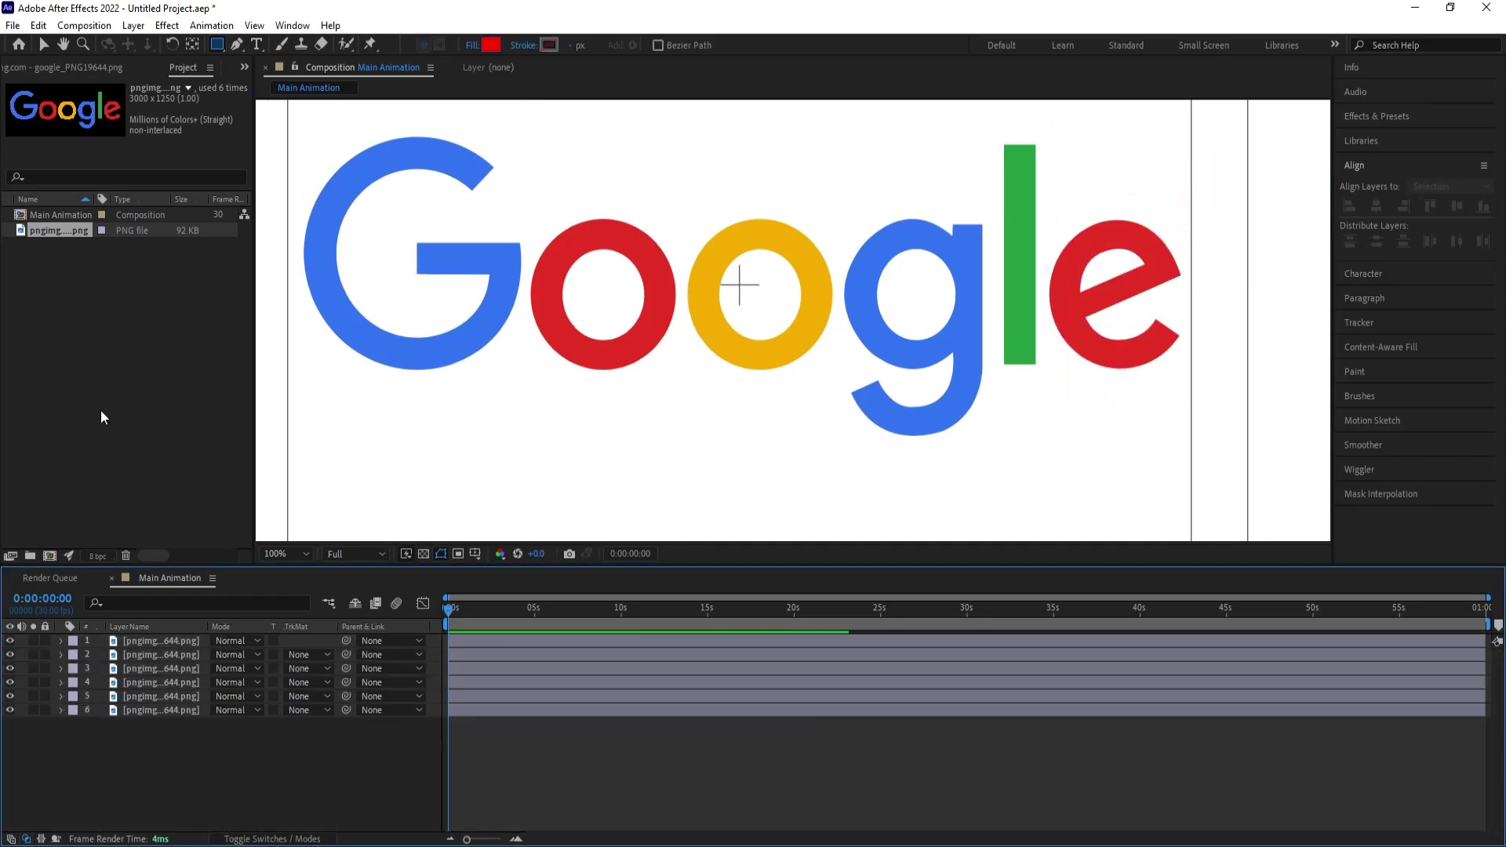
Draw an ellipse with no fill and a black 35 px stroke over the red o.
scroll(488, 392, down, 2)
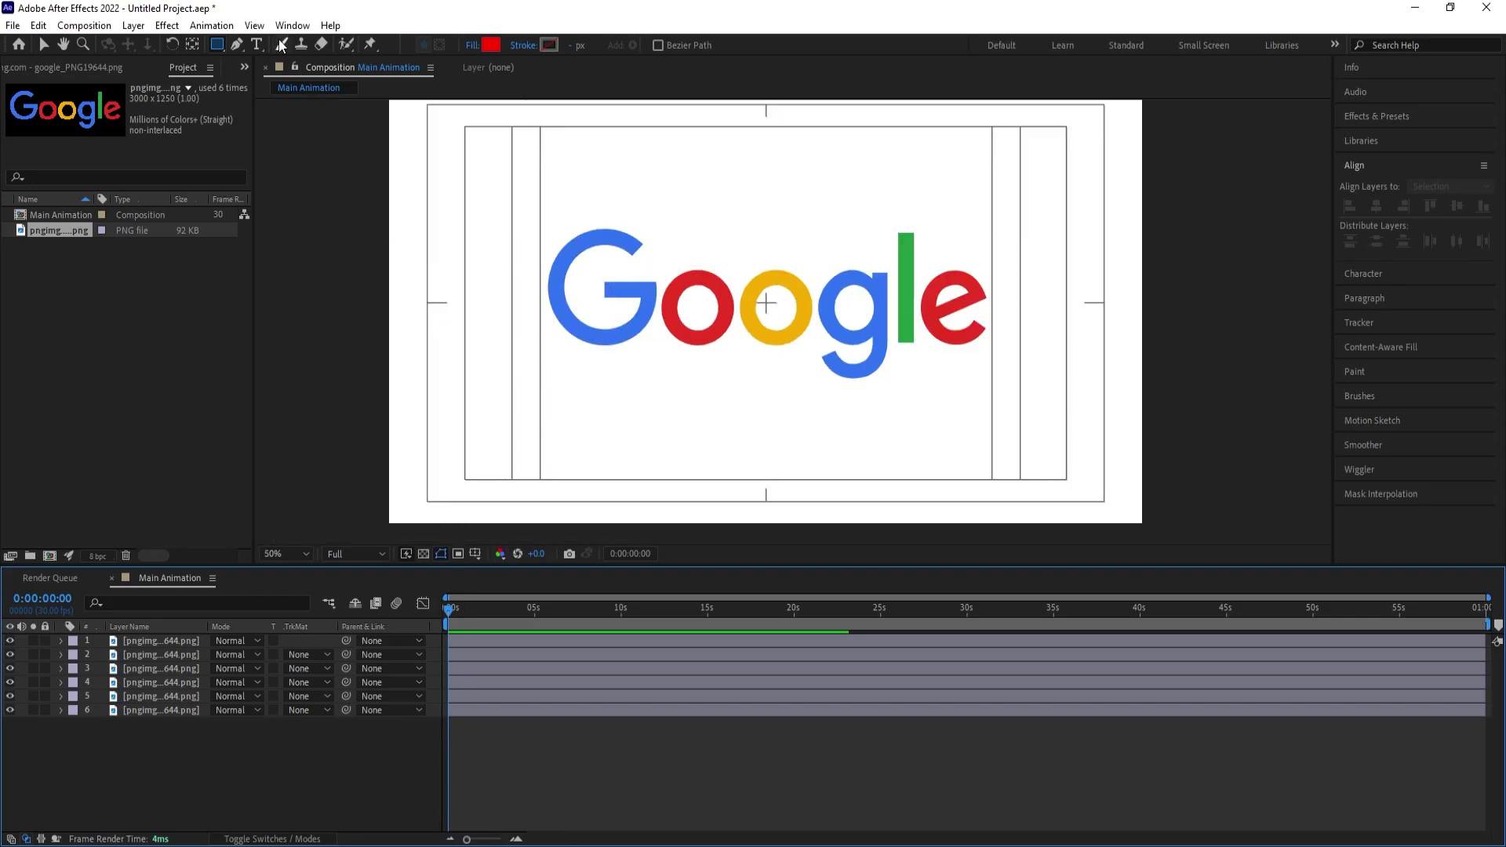
drag(217, 45, 260, 82)
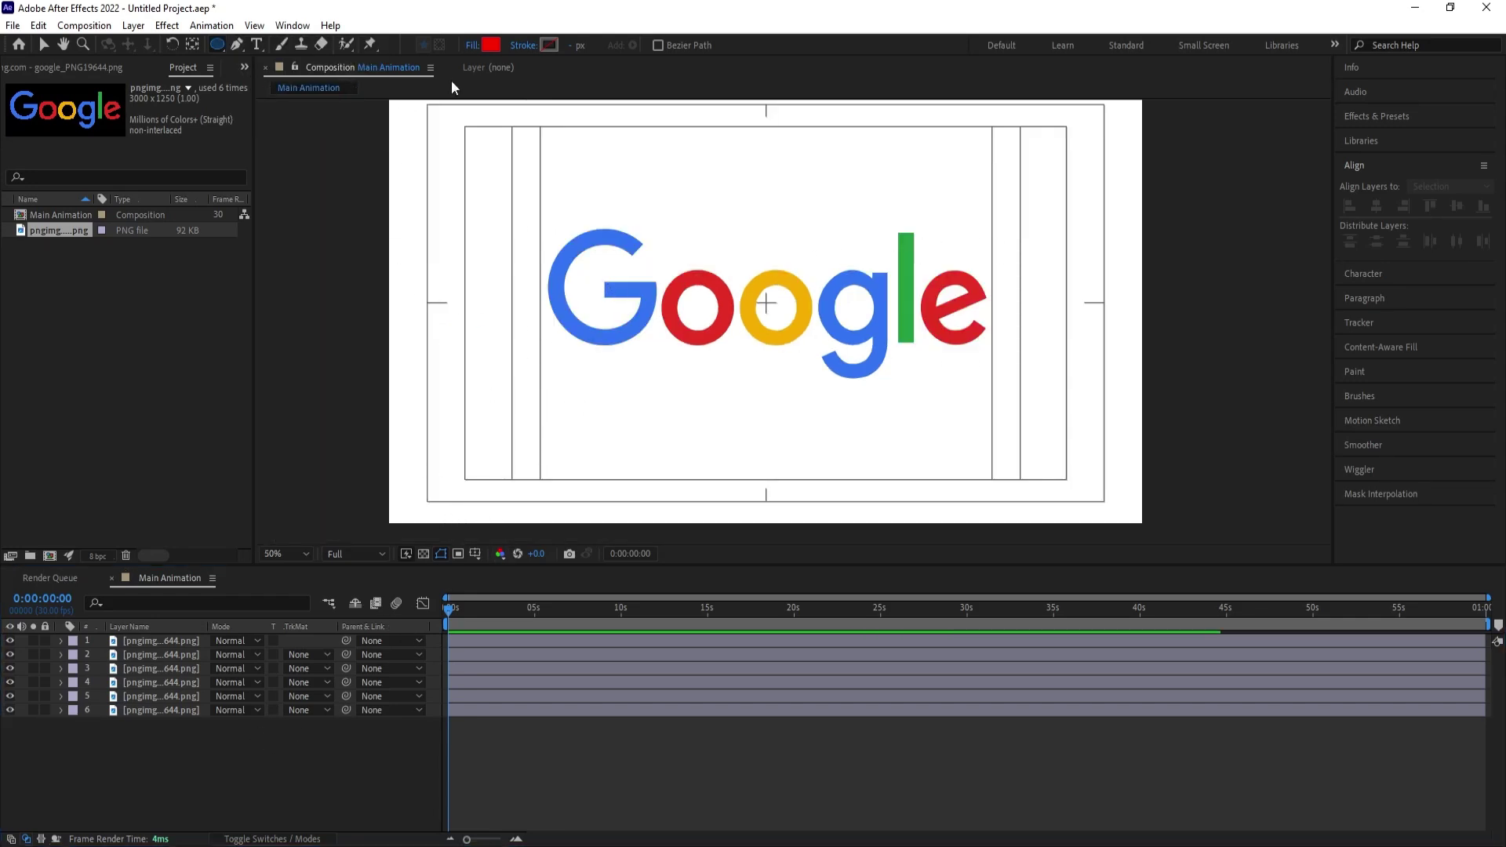
click(471, 45)
click(672, 385)
click(727, 480)
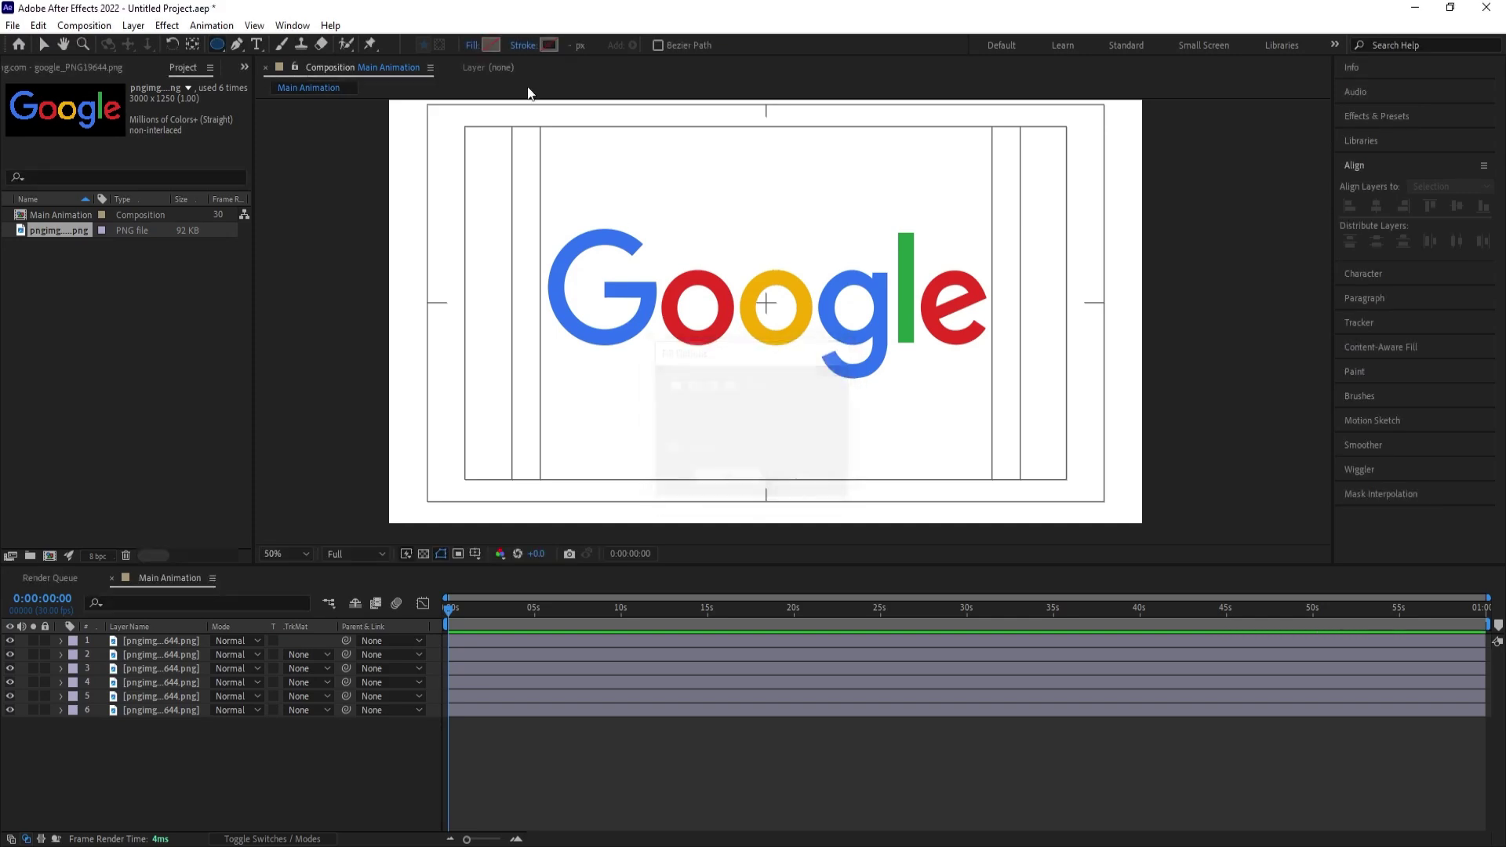
click(550, 45)
drag(1096, 573, 1037, 709)
key(Return)
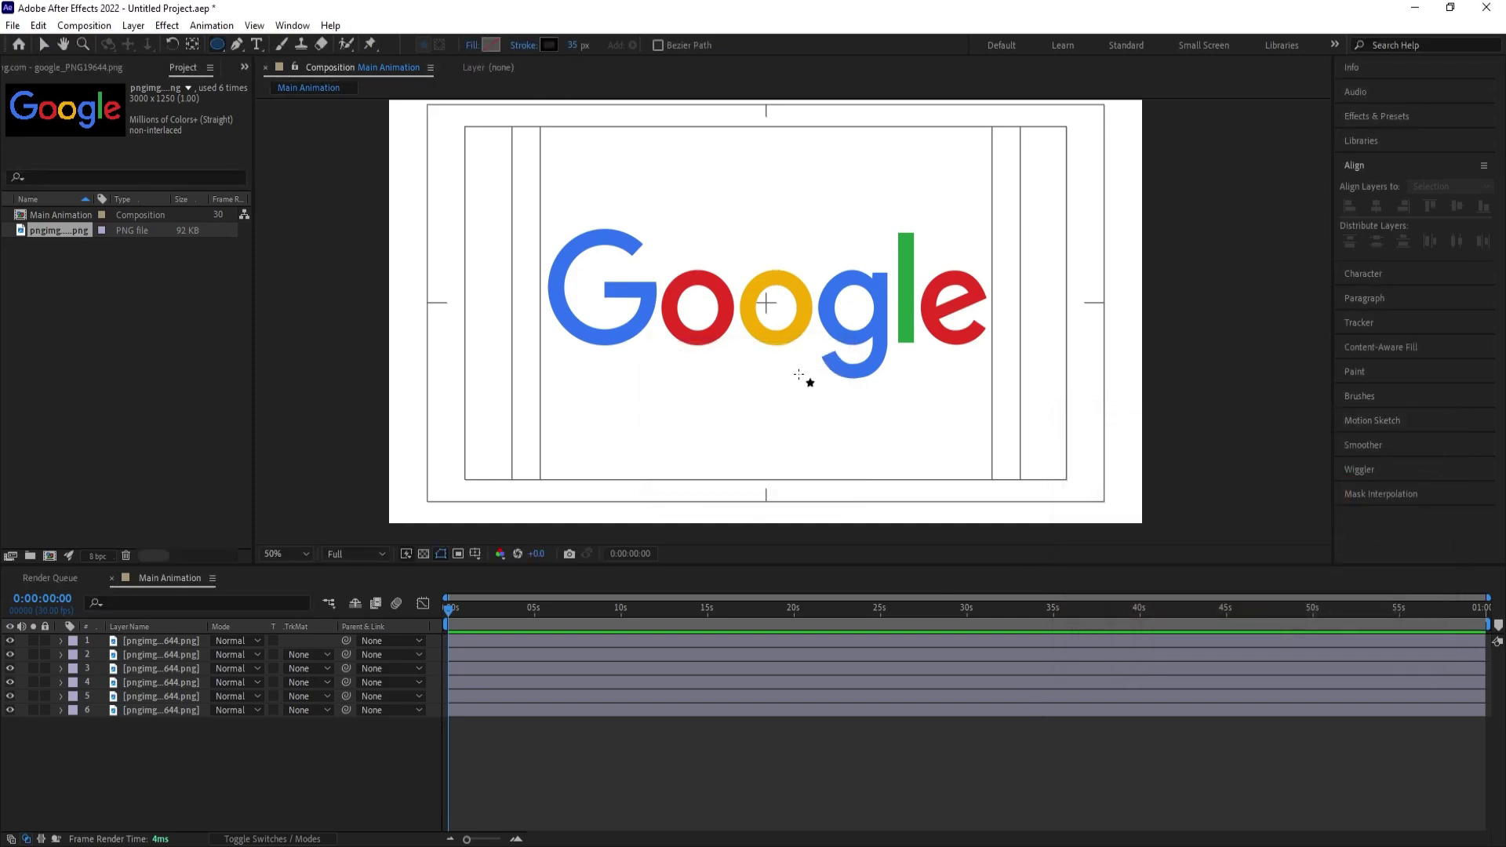
scroll(697, 295, up, 4)
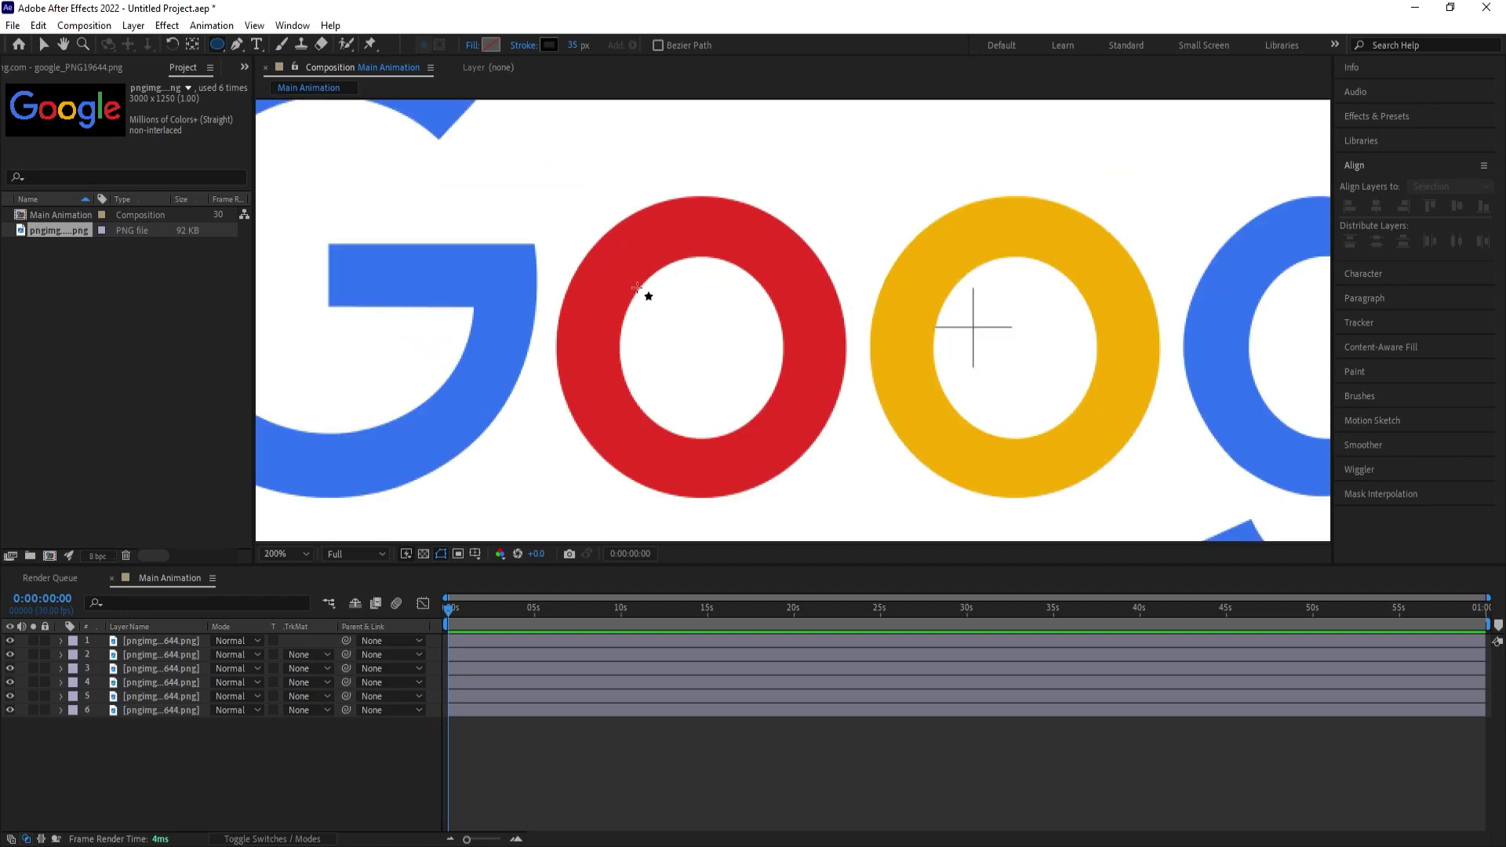
drag(604, 258, 794, 455)
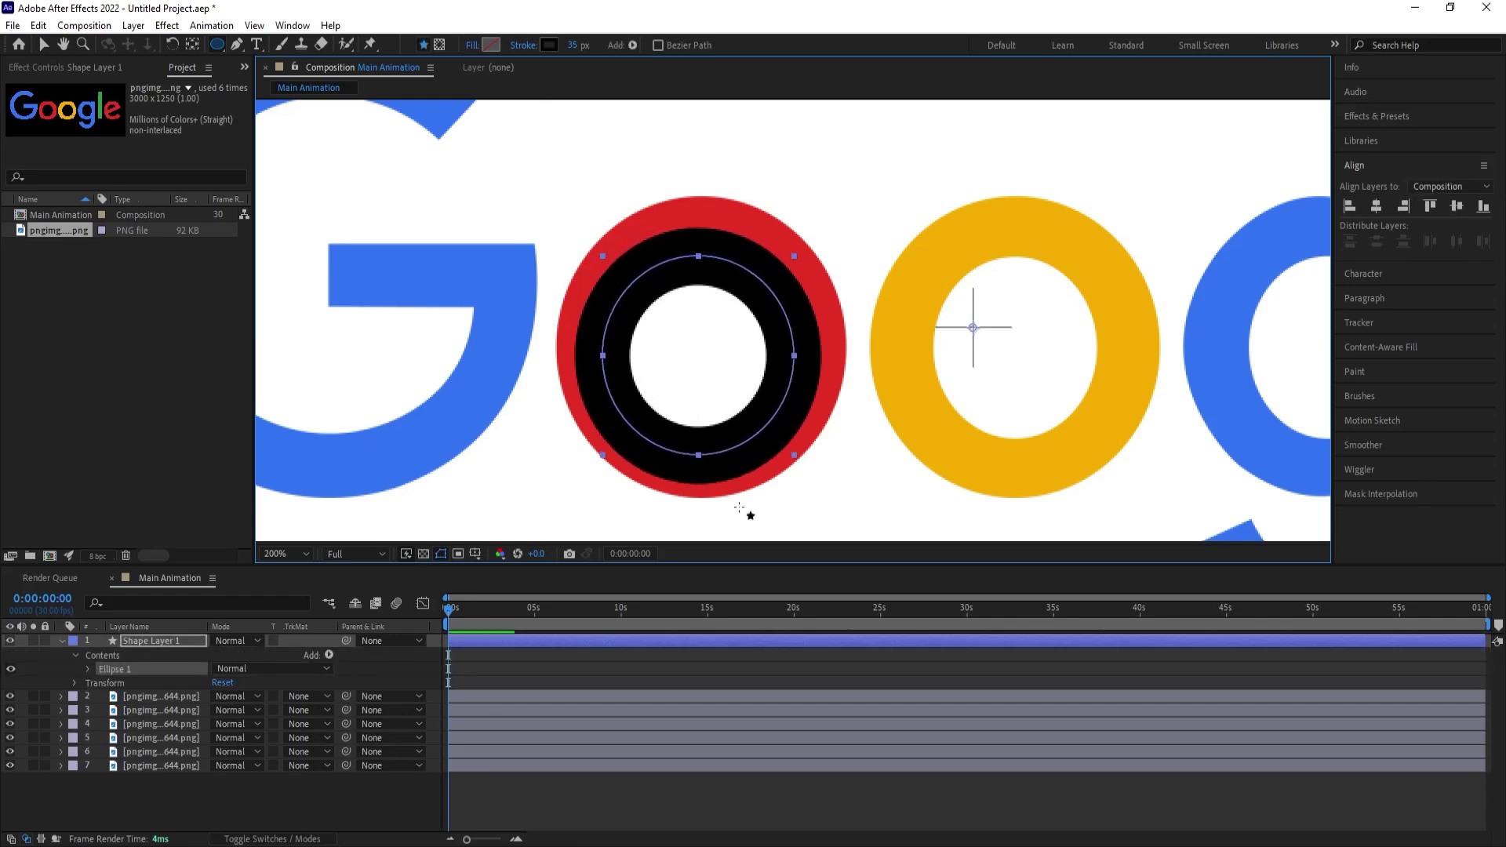
Align the ellipse concentrically with the red o, with its anchor point centered, and scale it to 120%.
click(488, 643)
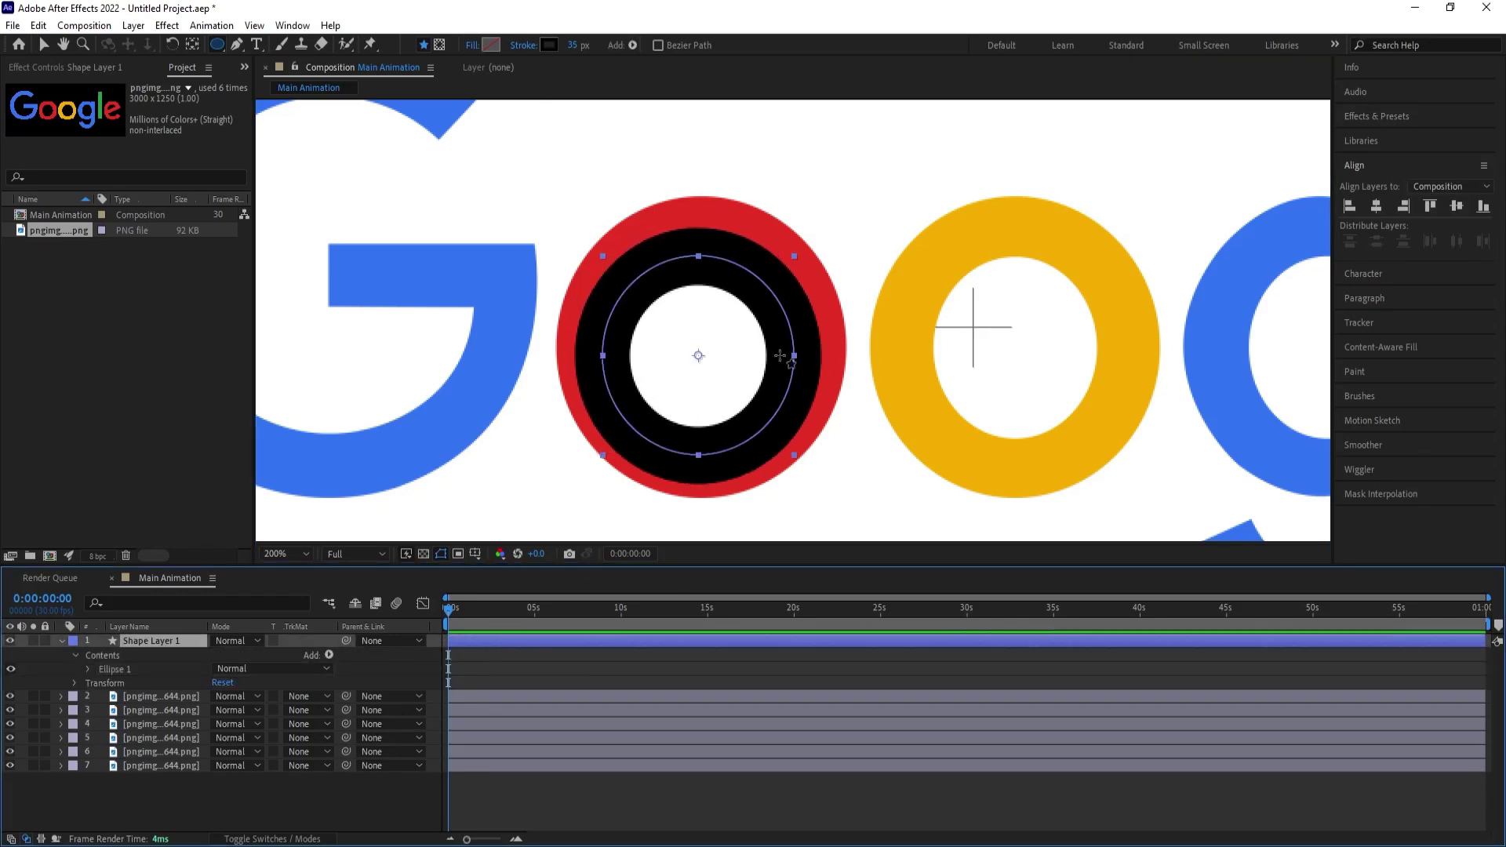
key(v)
drag(733, 385, 736, 376)
key(s)
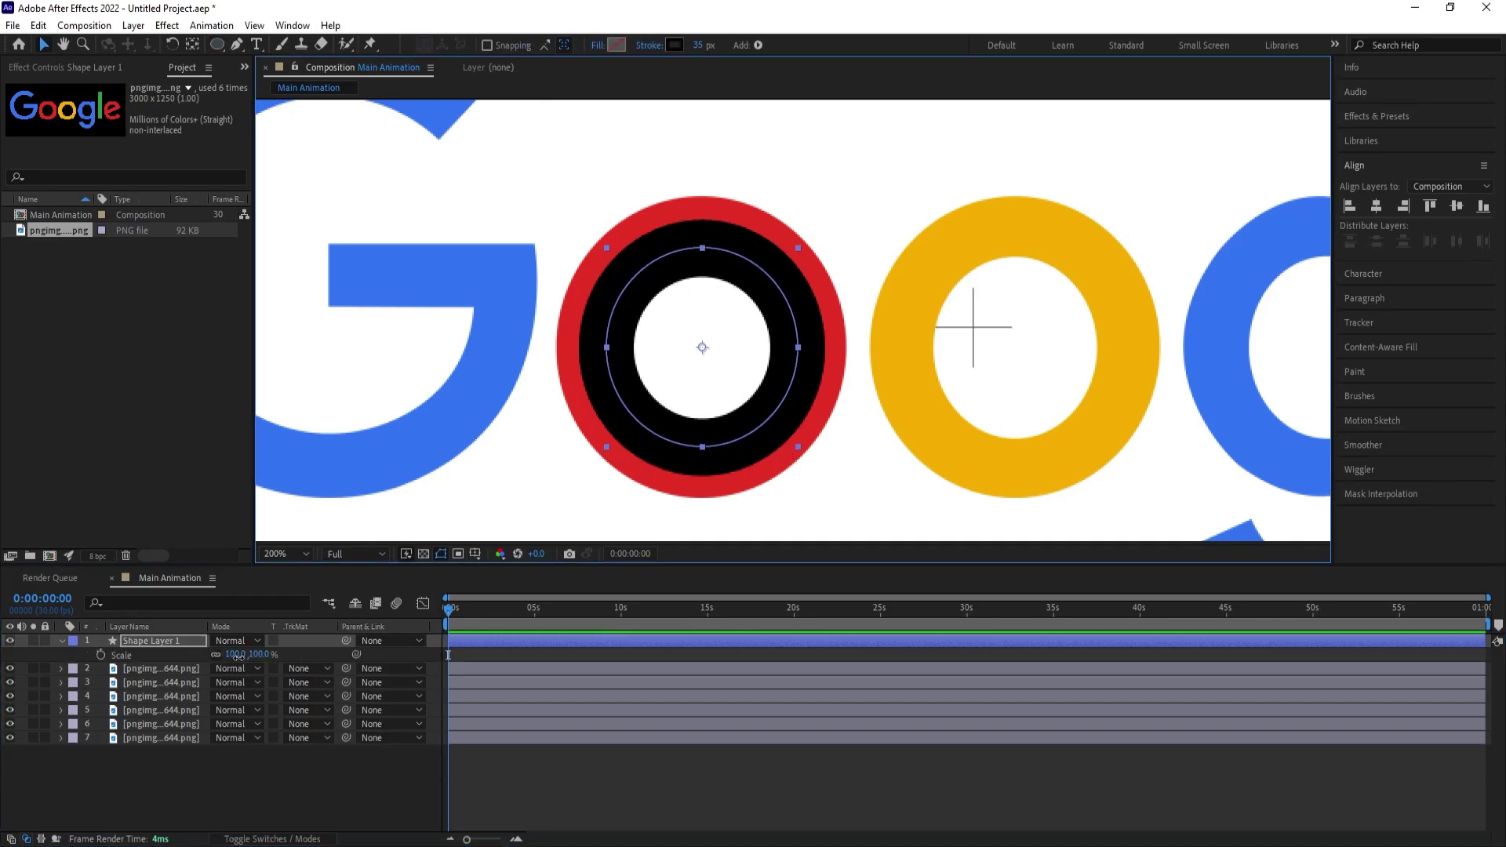
drag(237, 658, 257, 659)
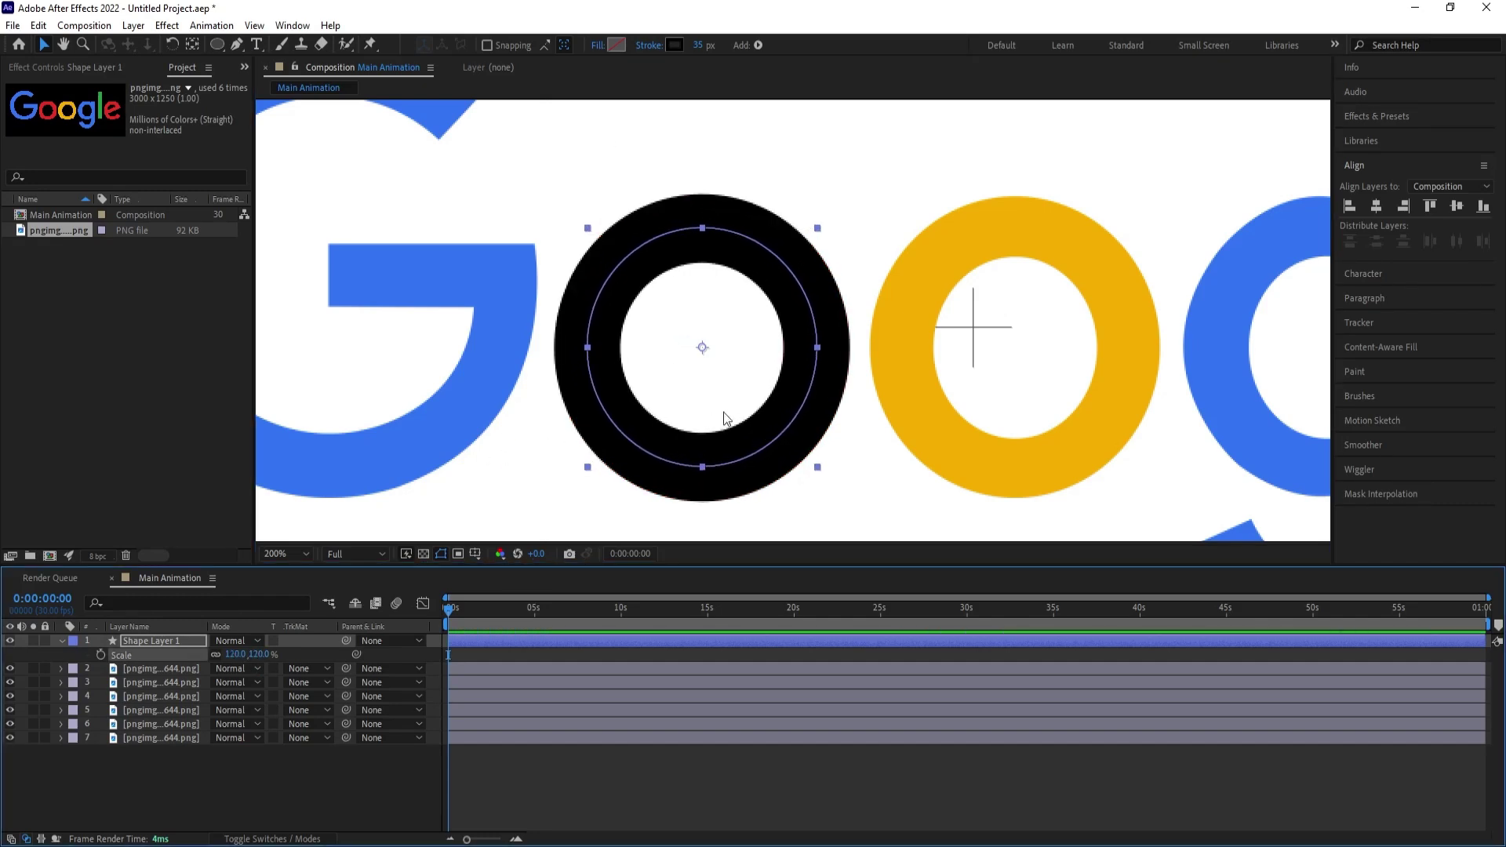
Recolor the ellipse's stroke with the red sampled from the letter e.
key(comma)
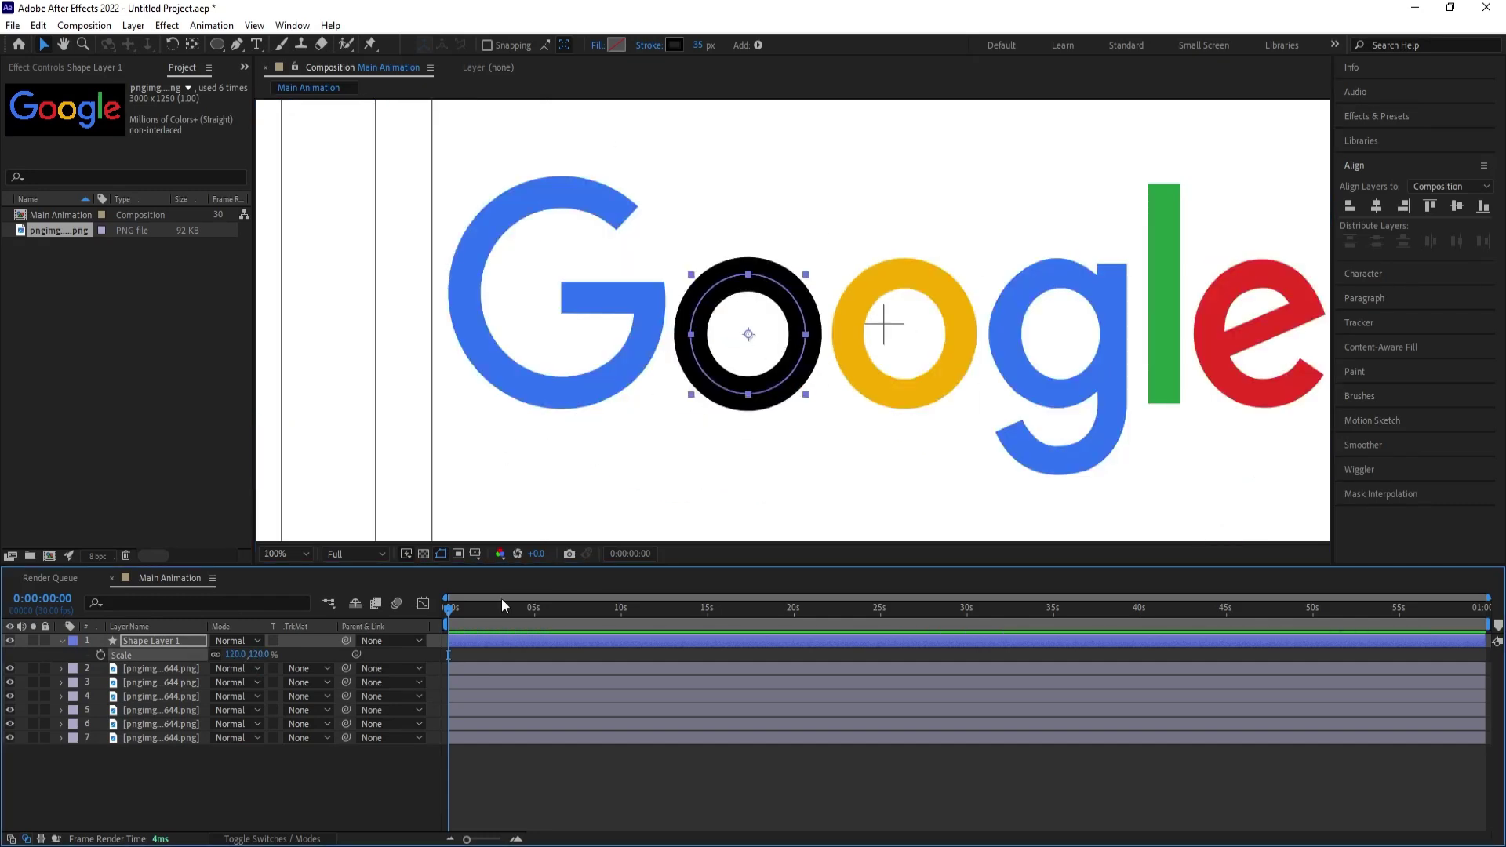
click(294, 554)
click(282, 258)
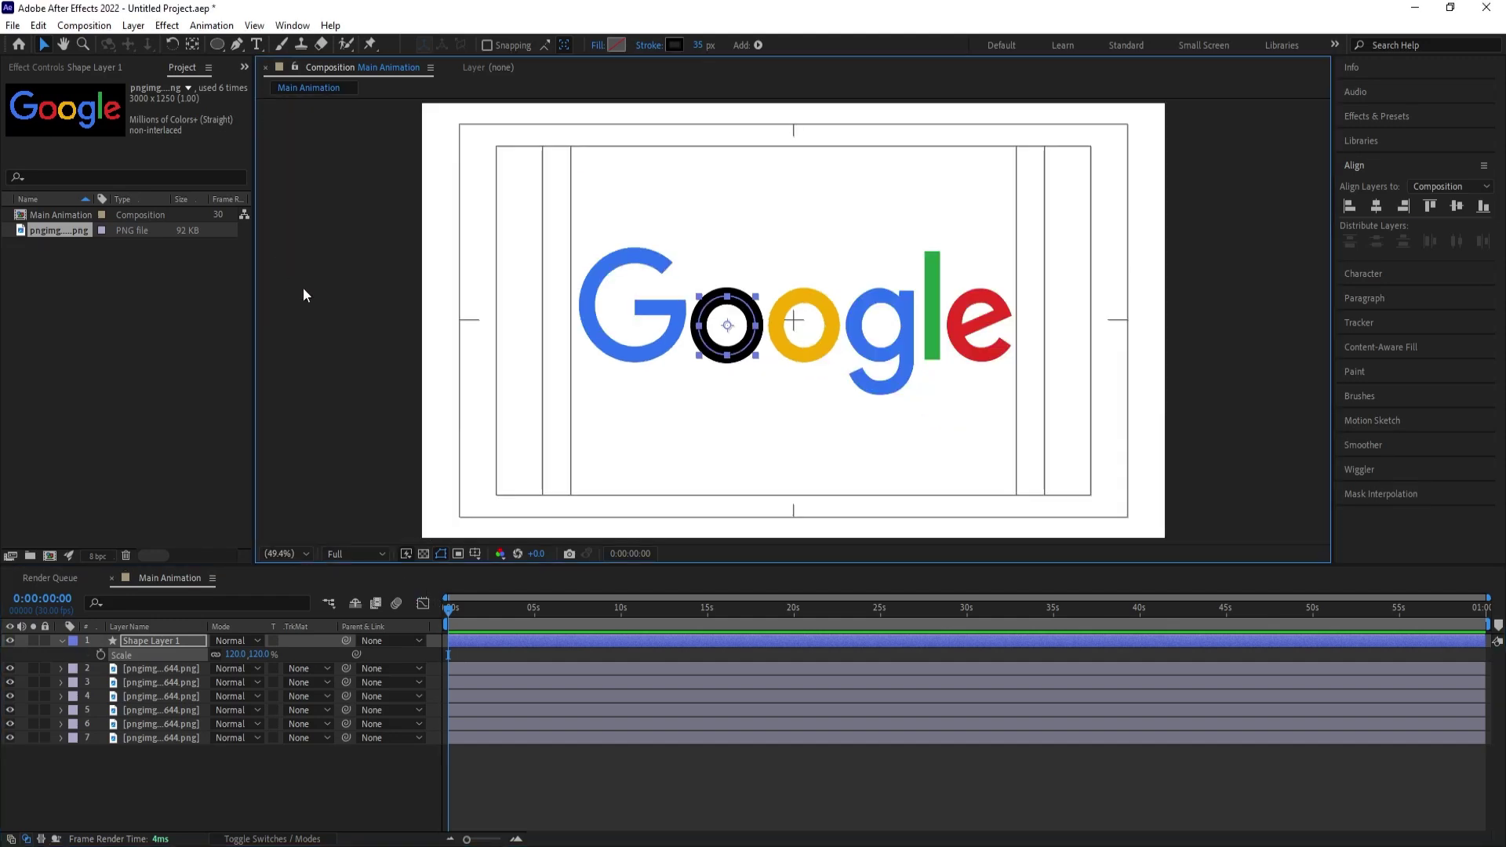
click(675, 45)
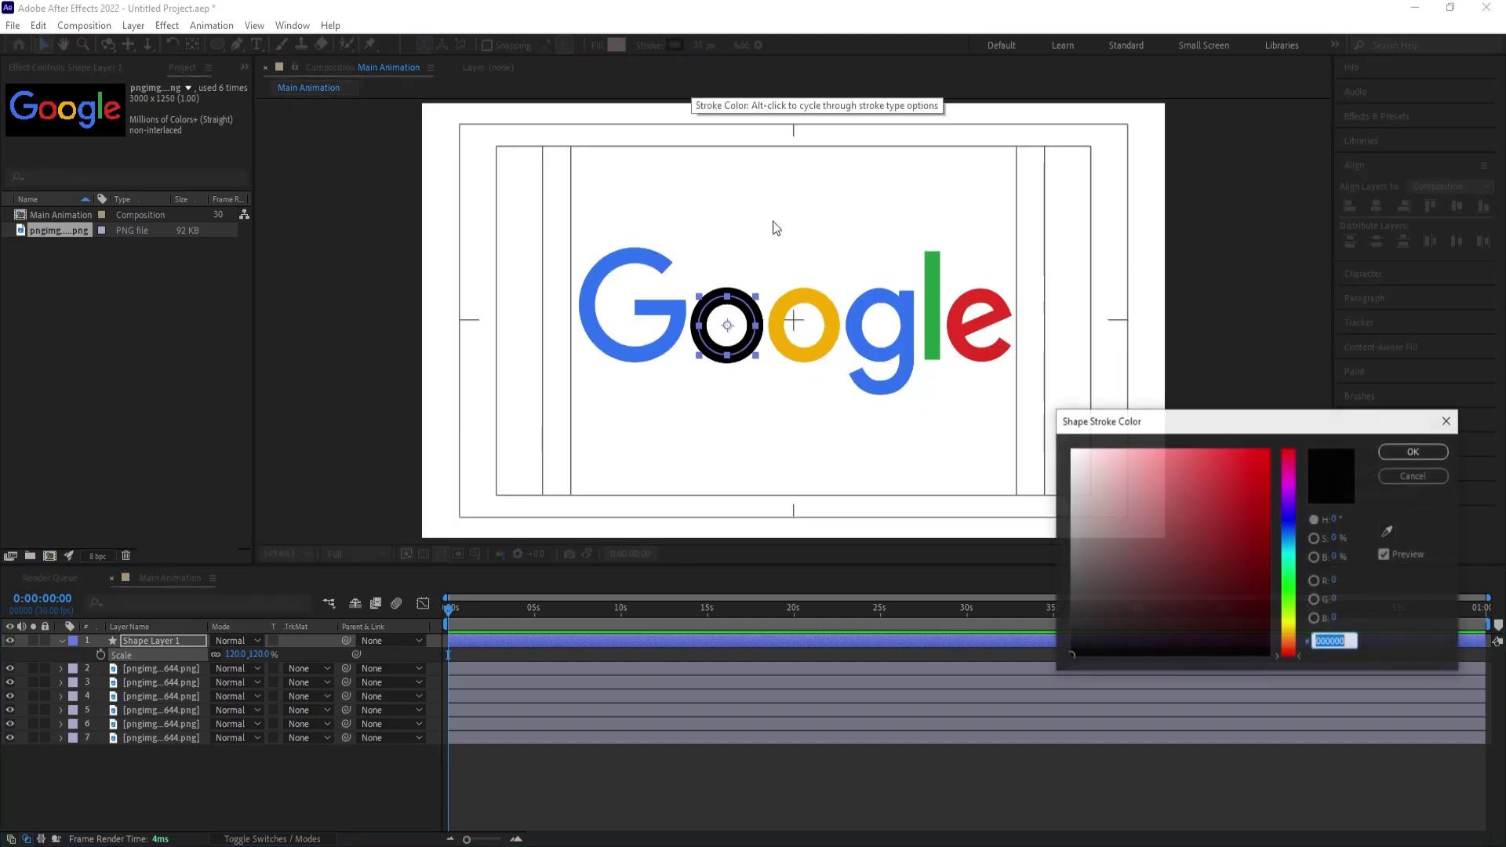
click(1387, 532)
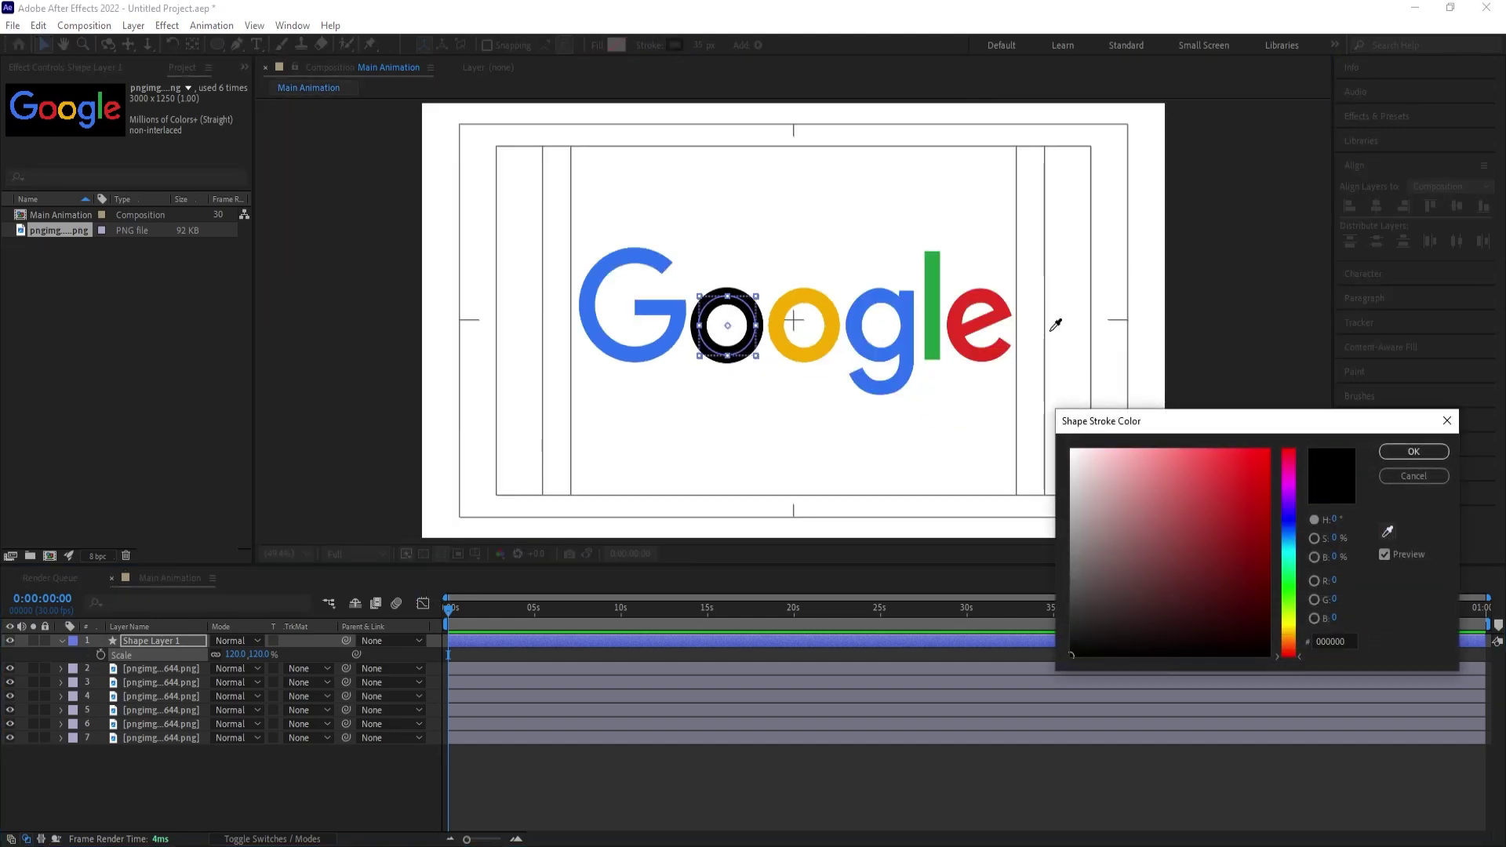
click(1006, 318)
click(1414, 452)
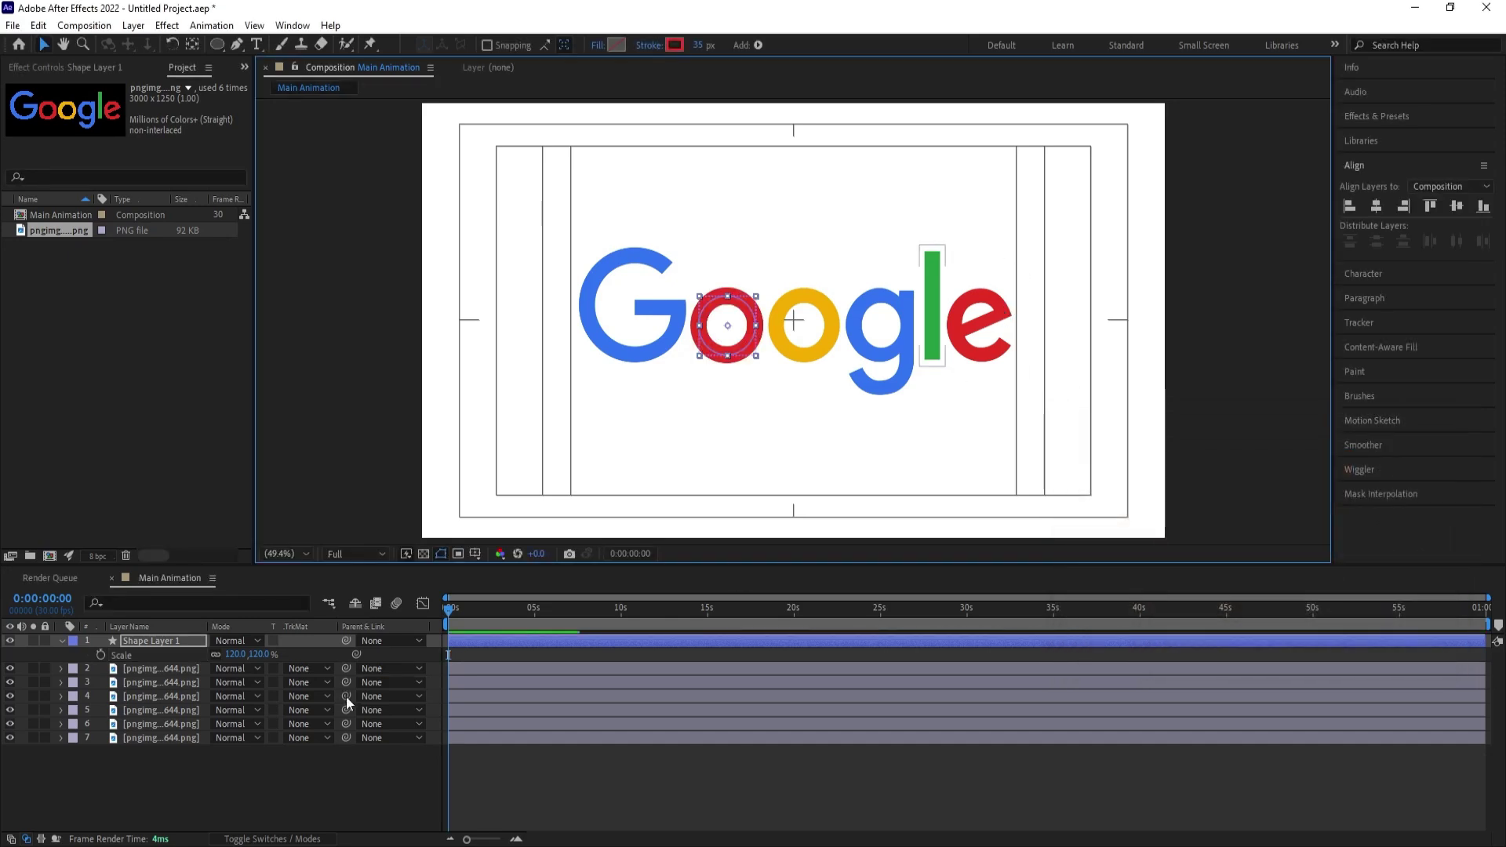
Add starting keyframes at 0 seconds for the red ellipse layer's position and the ellipse path's size, showing only the keyframed properties.
click(260, 782)
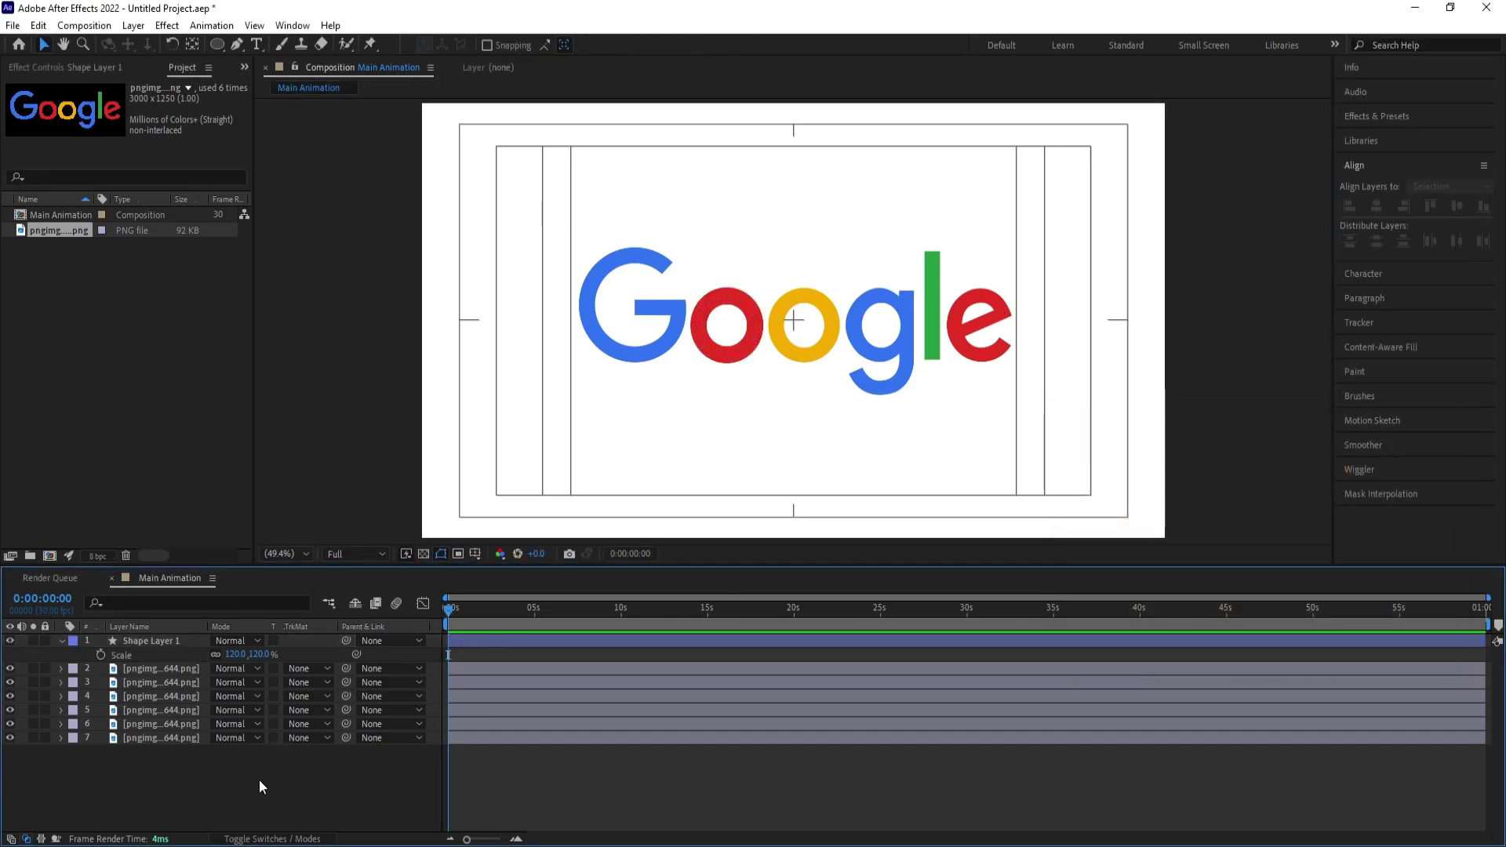
click(154, 639)
key(p)
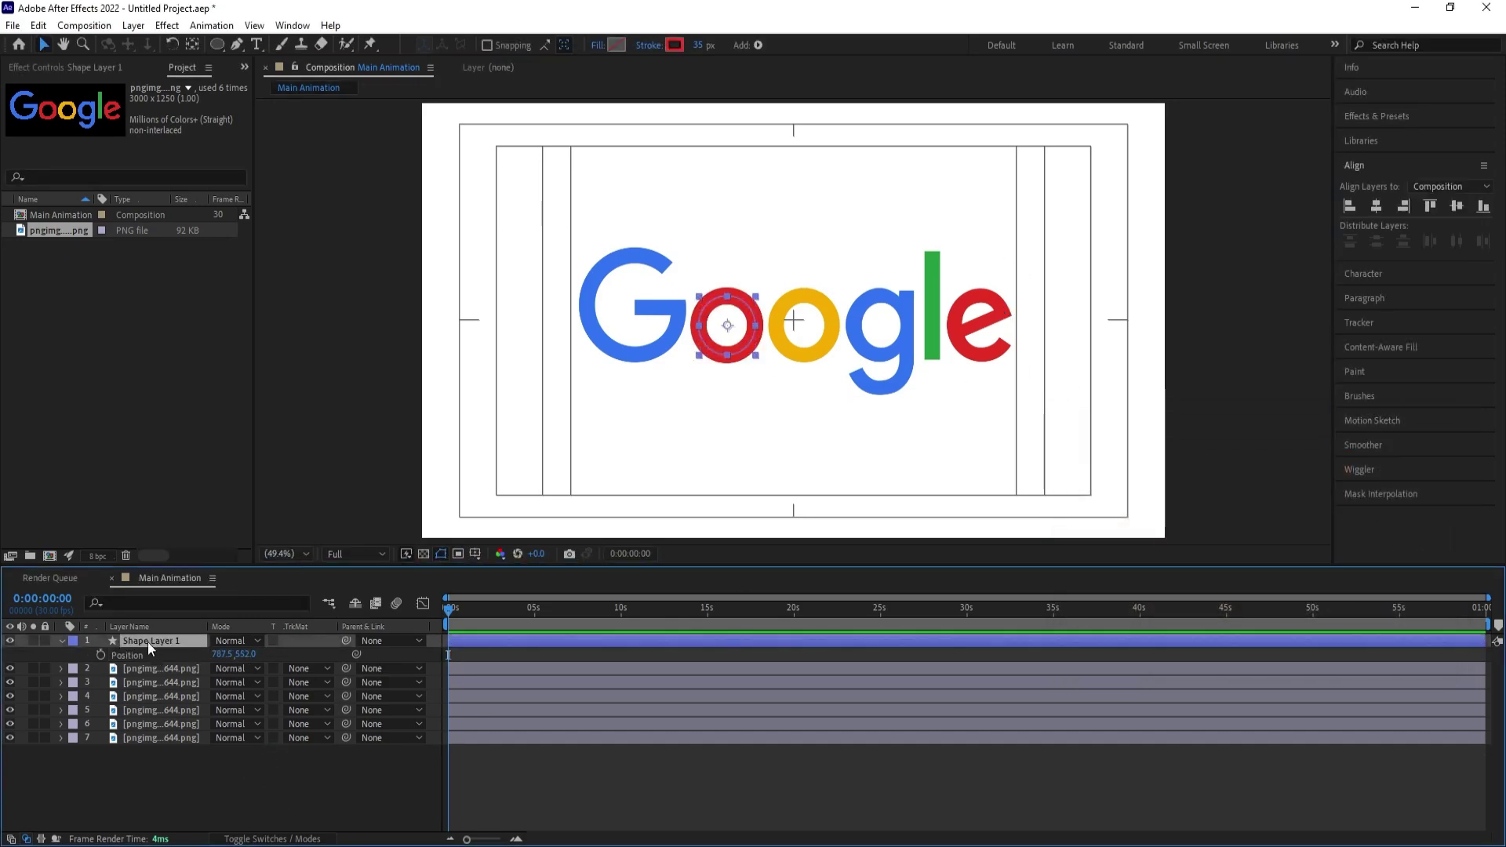
click(101, 653)
click(117, 599)
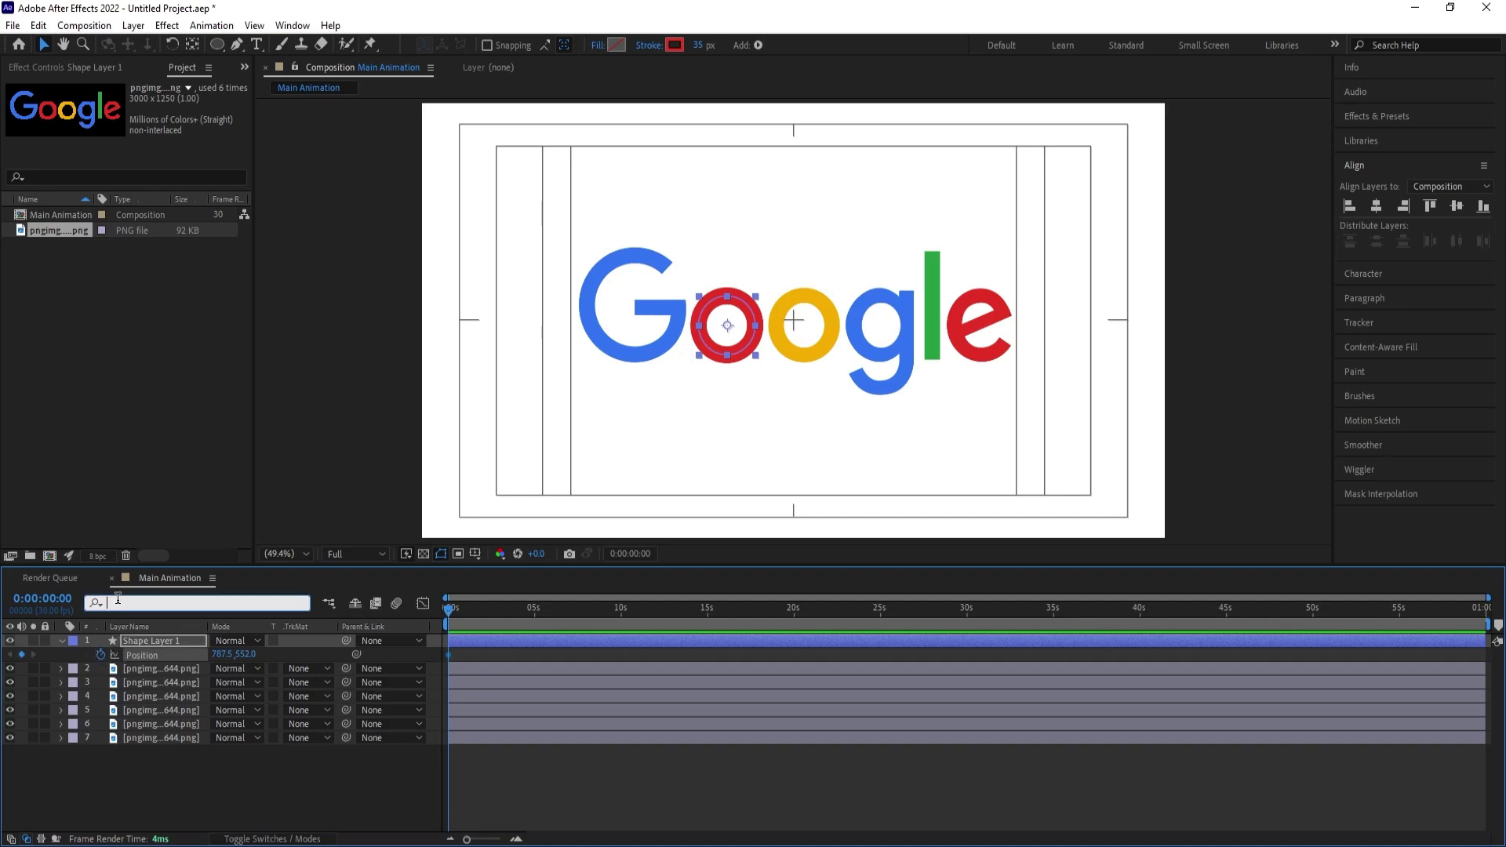
text(si)
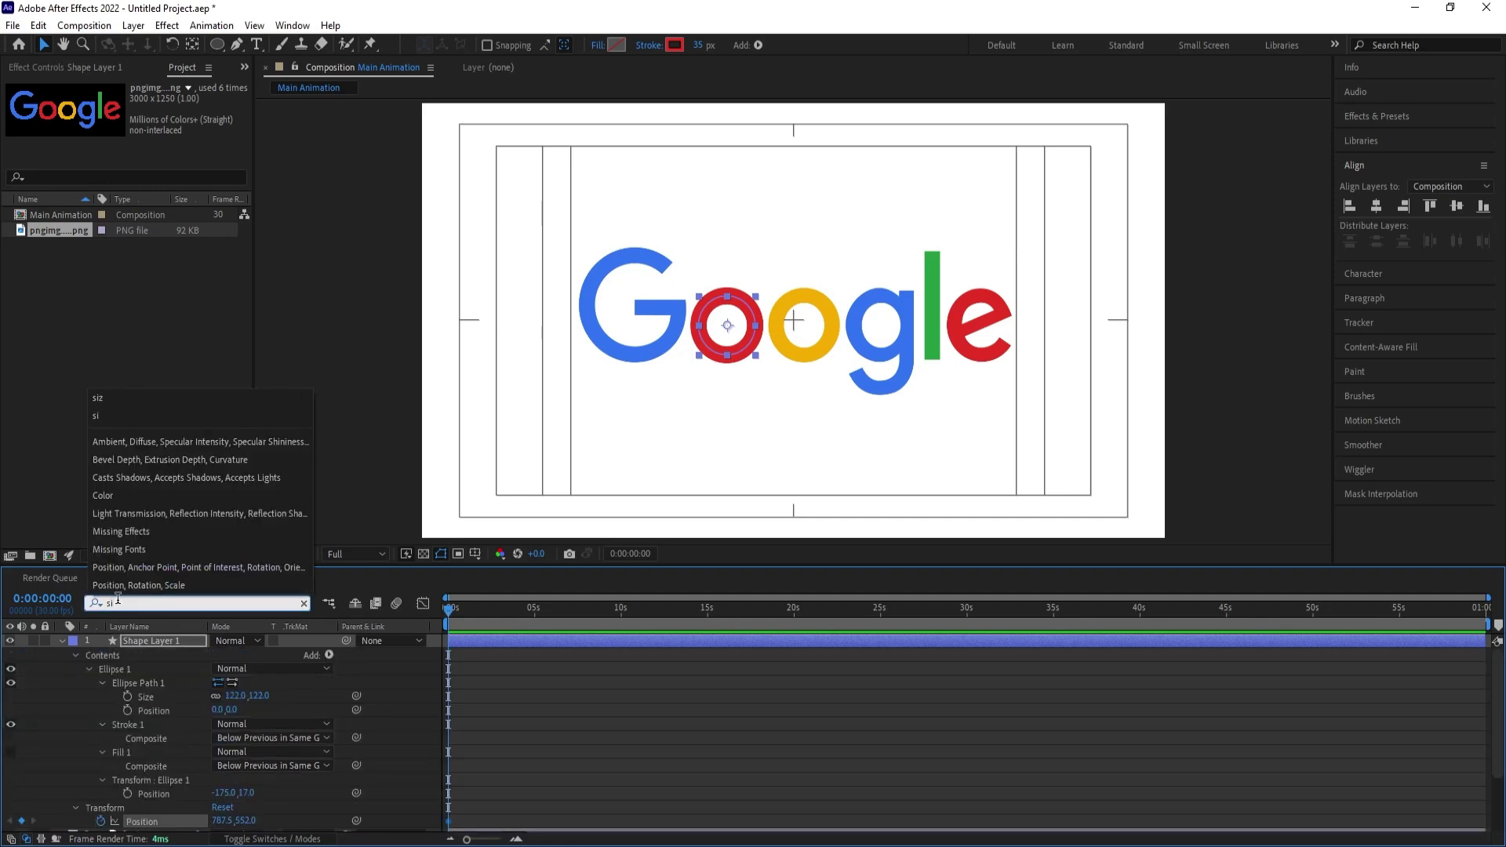
click(129, 696)
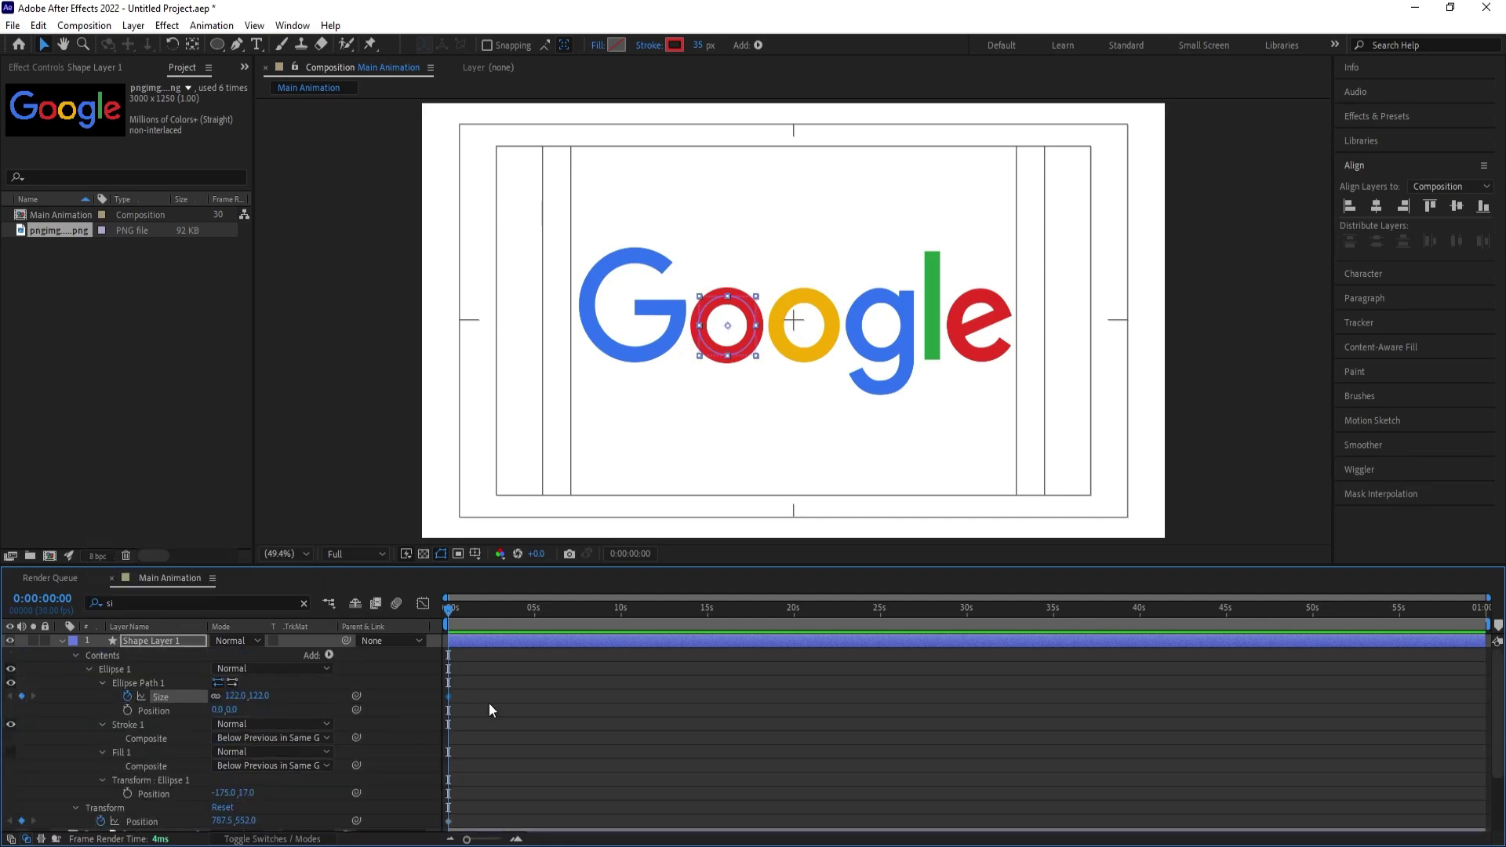
key(u)
click(487, 657)
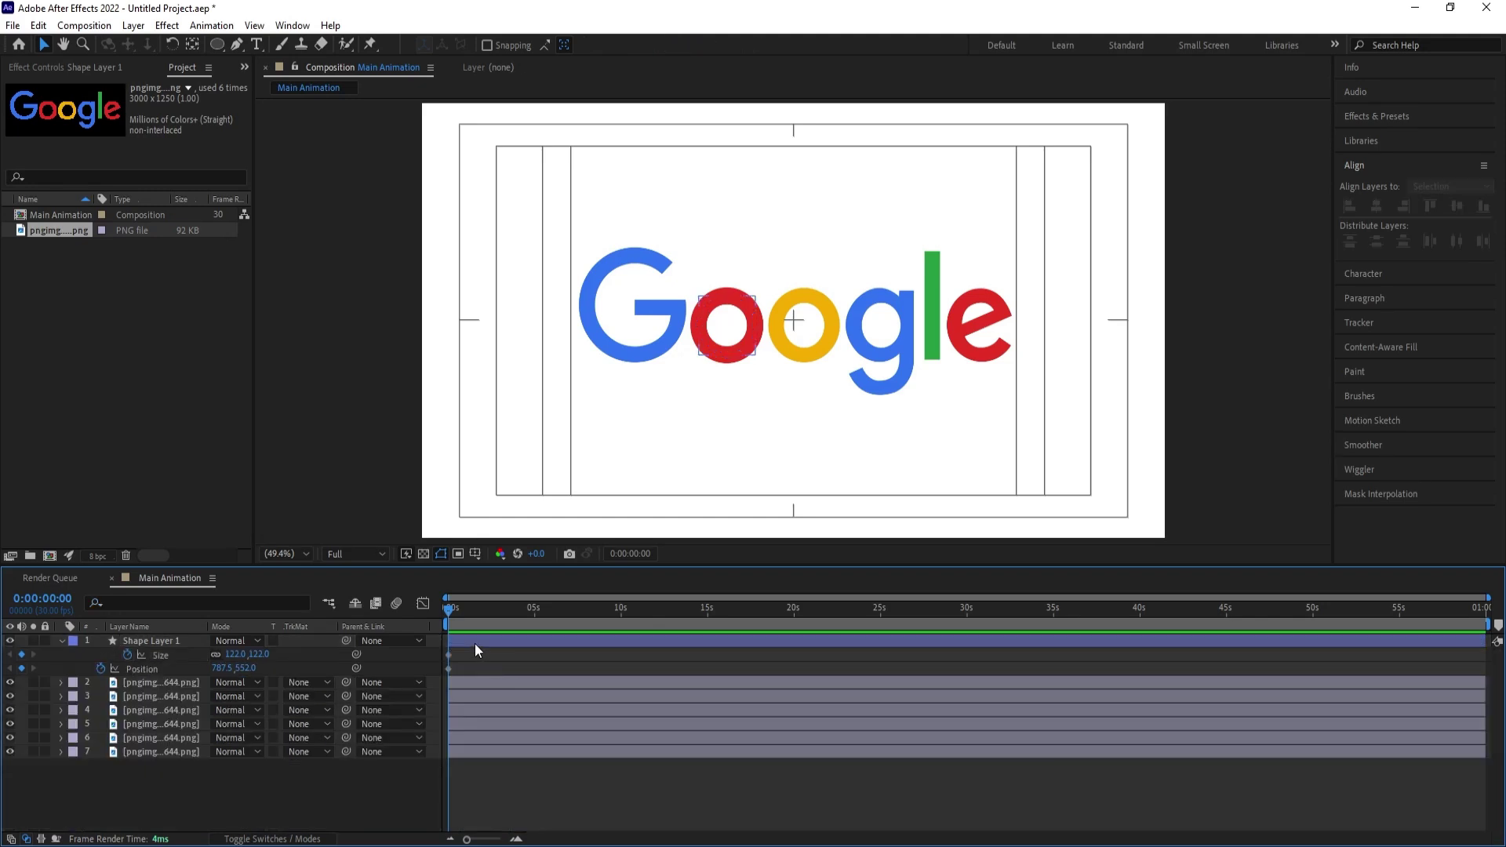
Keyframe the ellipse's position at 1, 2, 3 and 4 seconds: above the l and e, below the g, above the red o, and below the G.
key(equal)
key(equal)
click(517, 608)
click(164, 641)
drag(739, 346, 1003, 241)
click(585, 609)
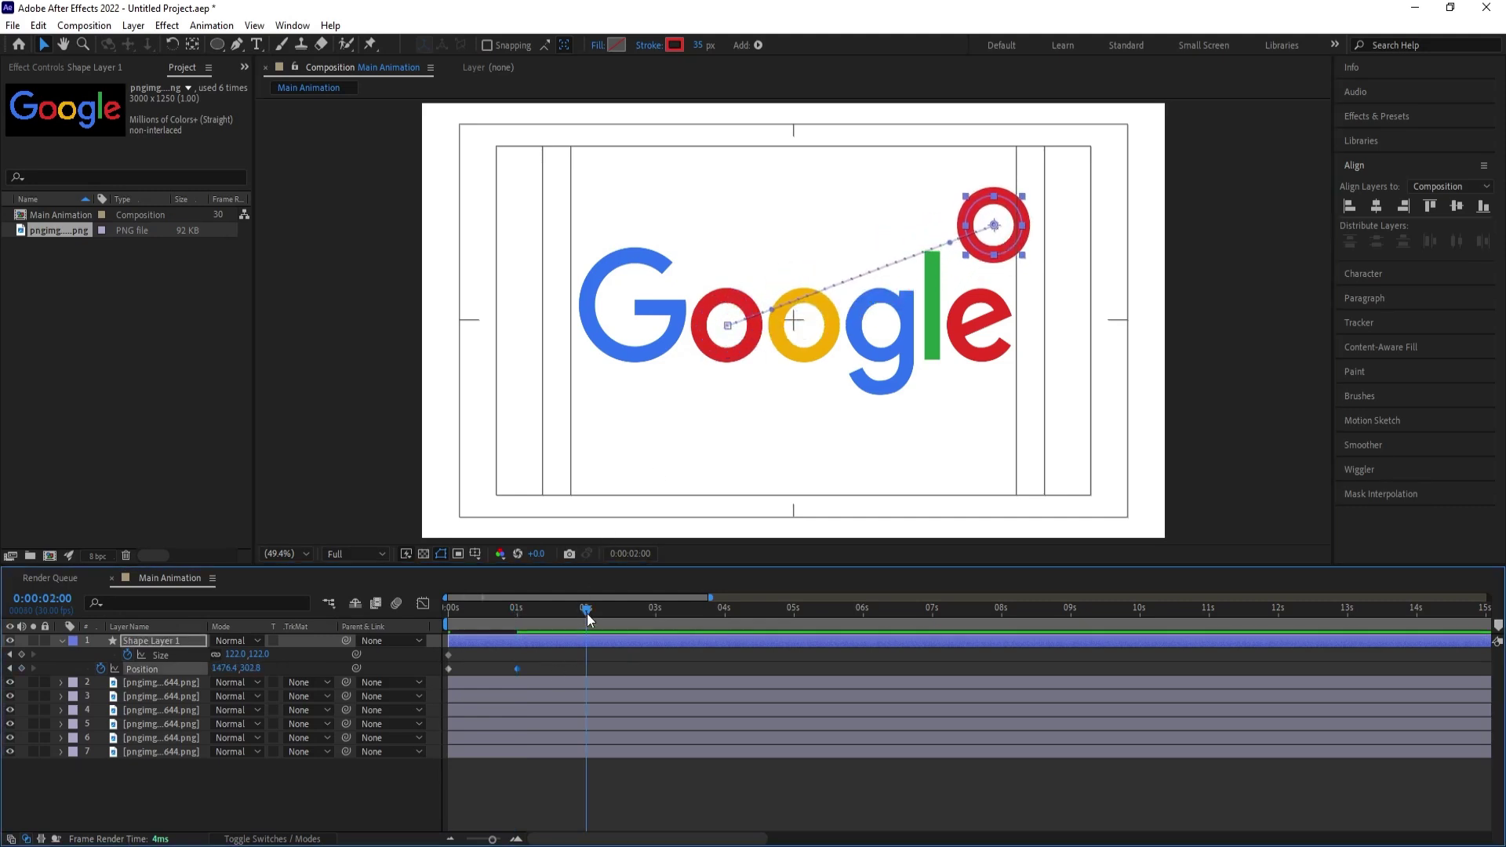
drag(1008, 243, 574, 405)
click(654, 612)
click(724, 612)
Center the ellipse horizontally and vertically in the composition at 0:00:04:29.
click(792, 610)
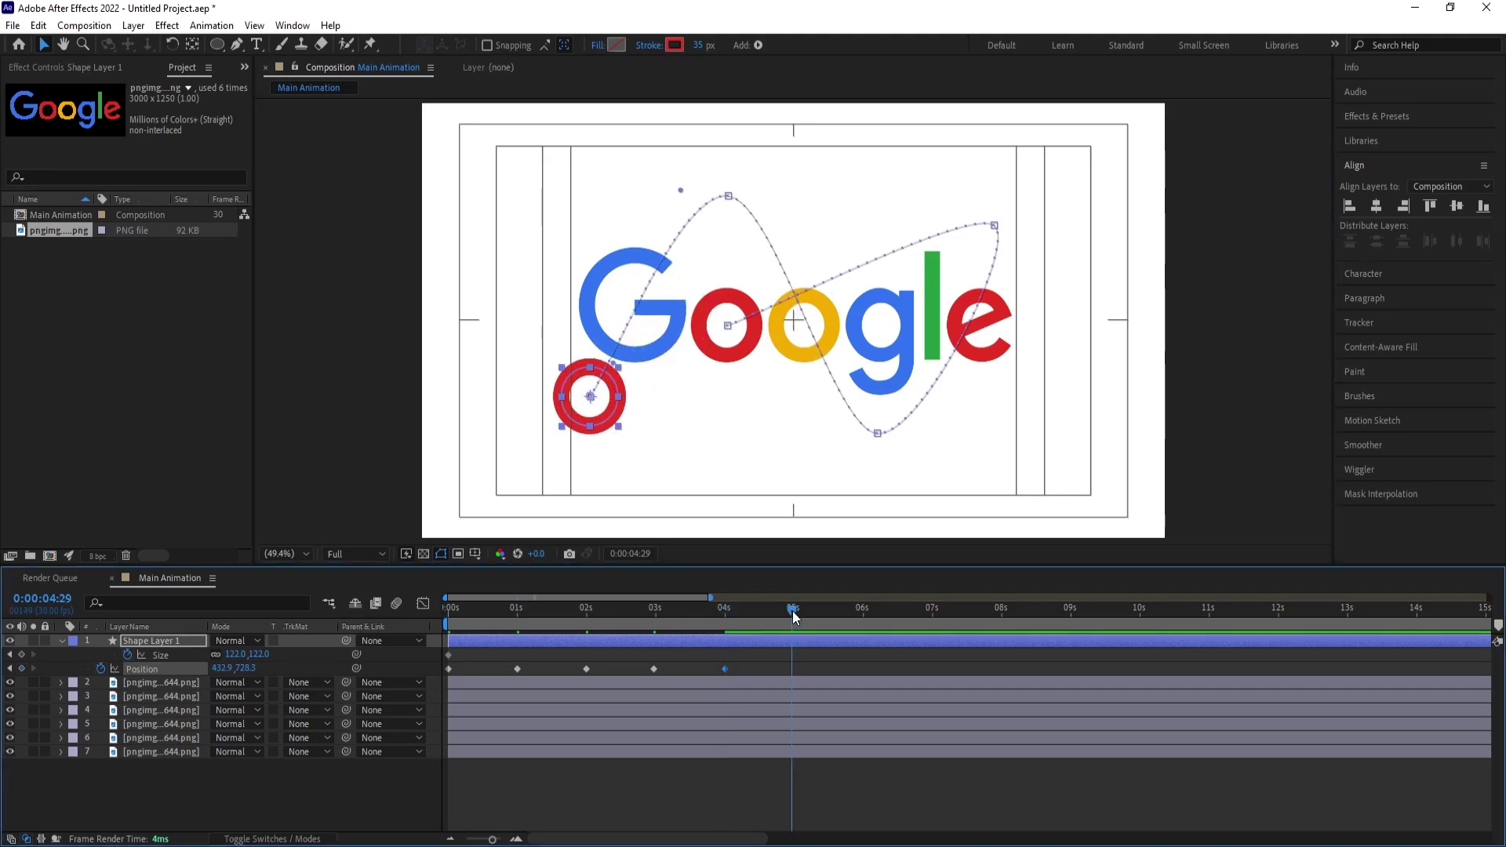
click(1378, 207)
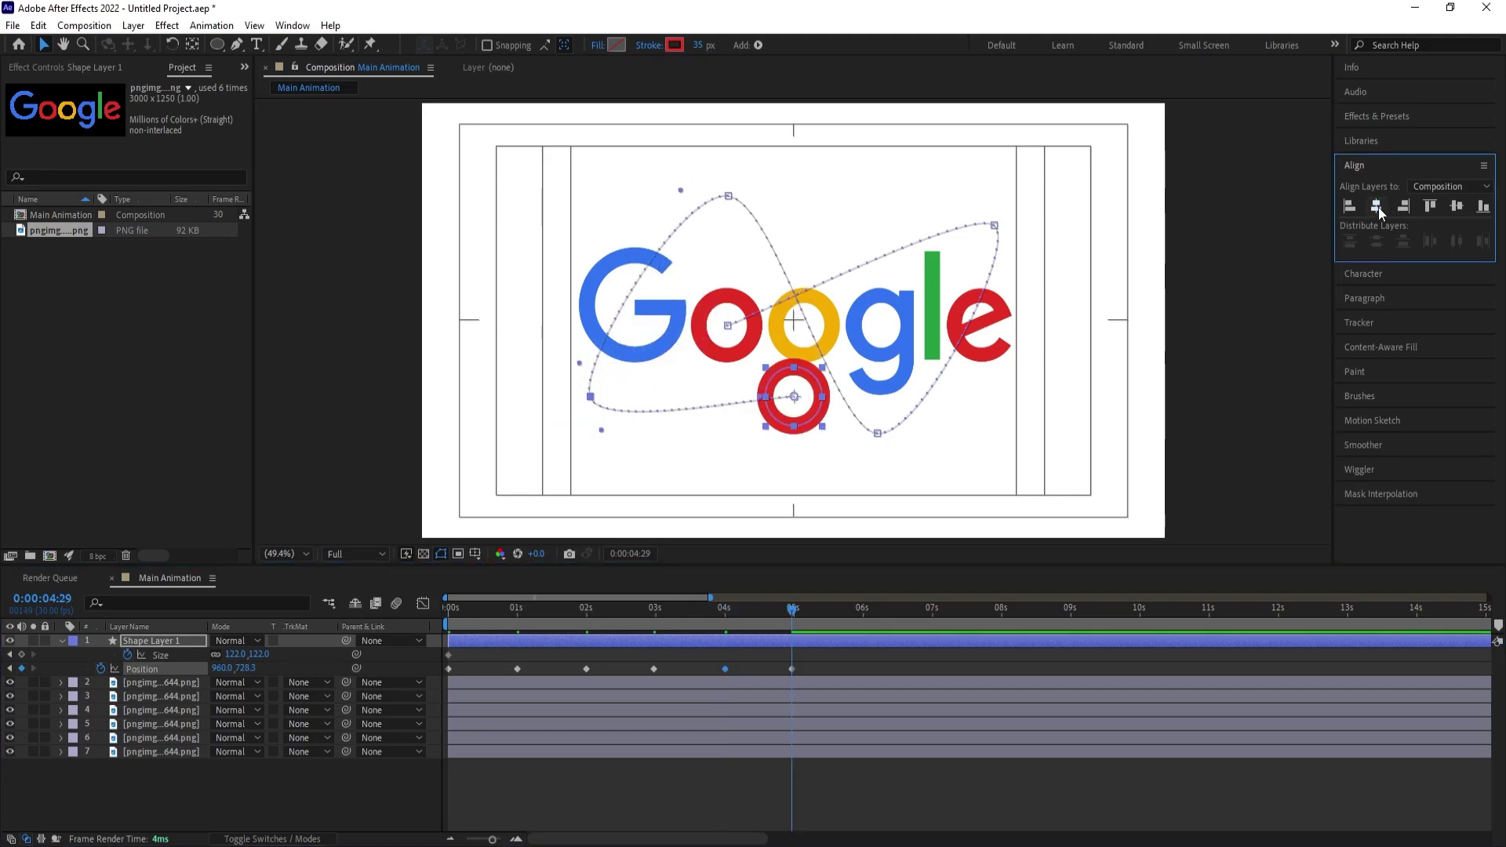
click(1450, 213)
Keyframe the ellipse path's size at 231 at 1 second and 419 at 2 seconds.
click(488, 610)
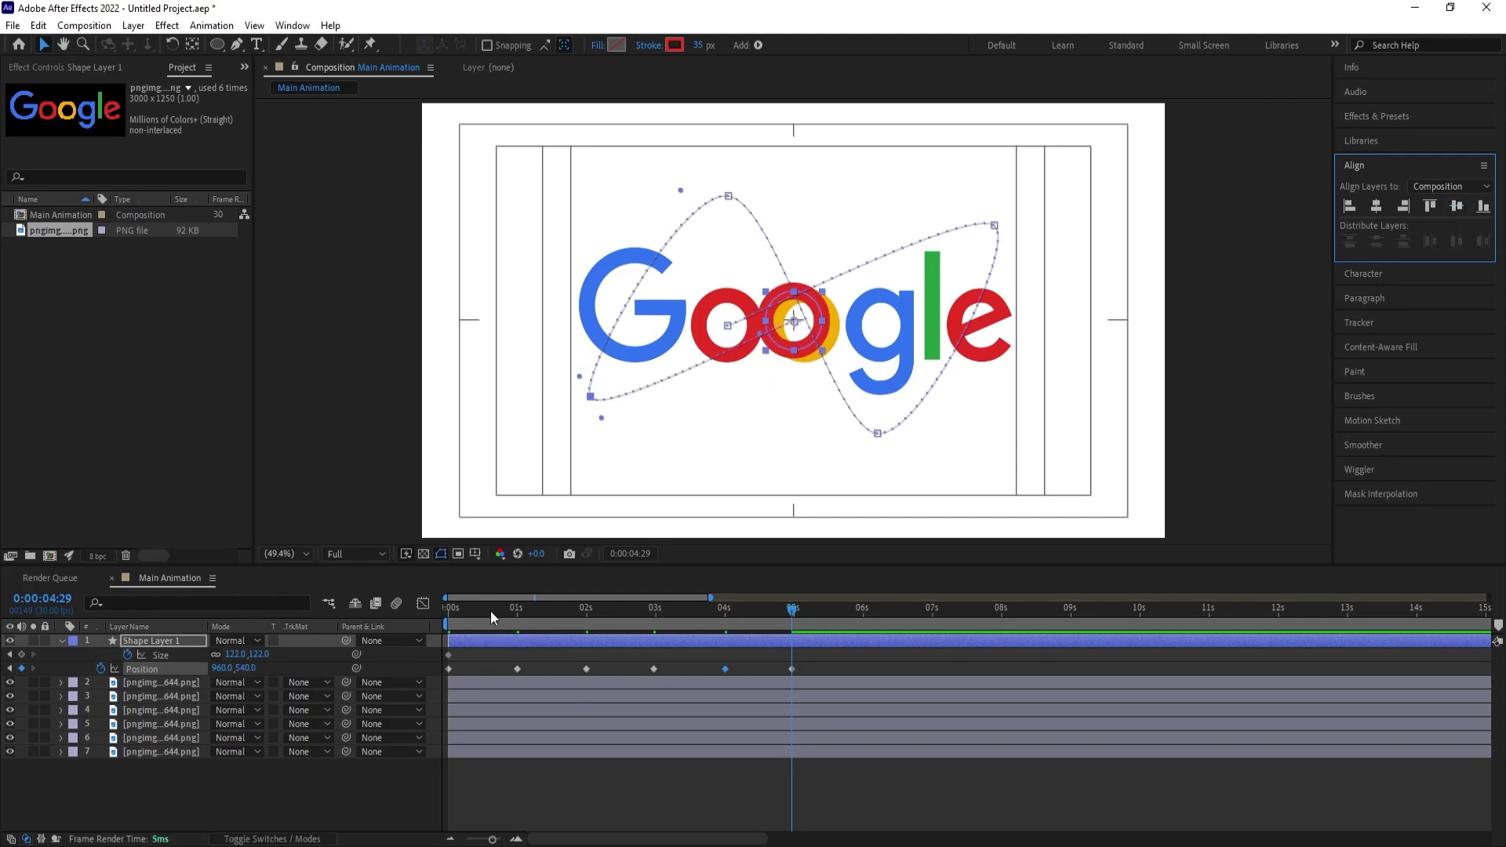
drag(466, 620, 400, 626)
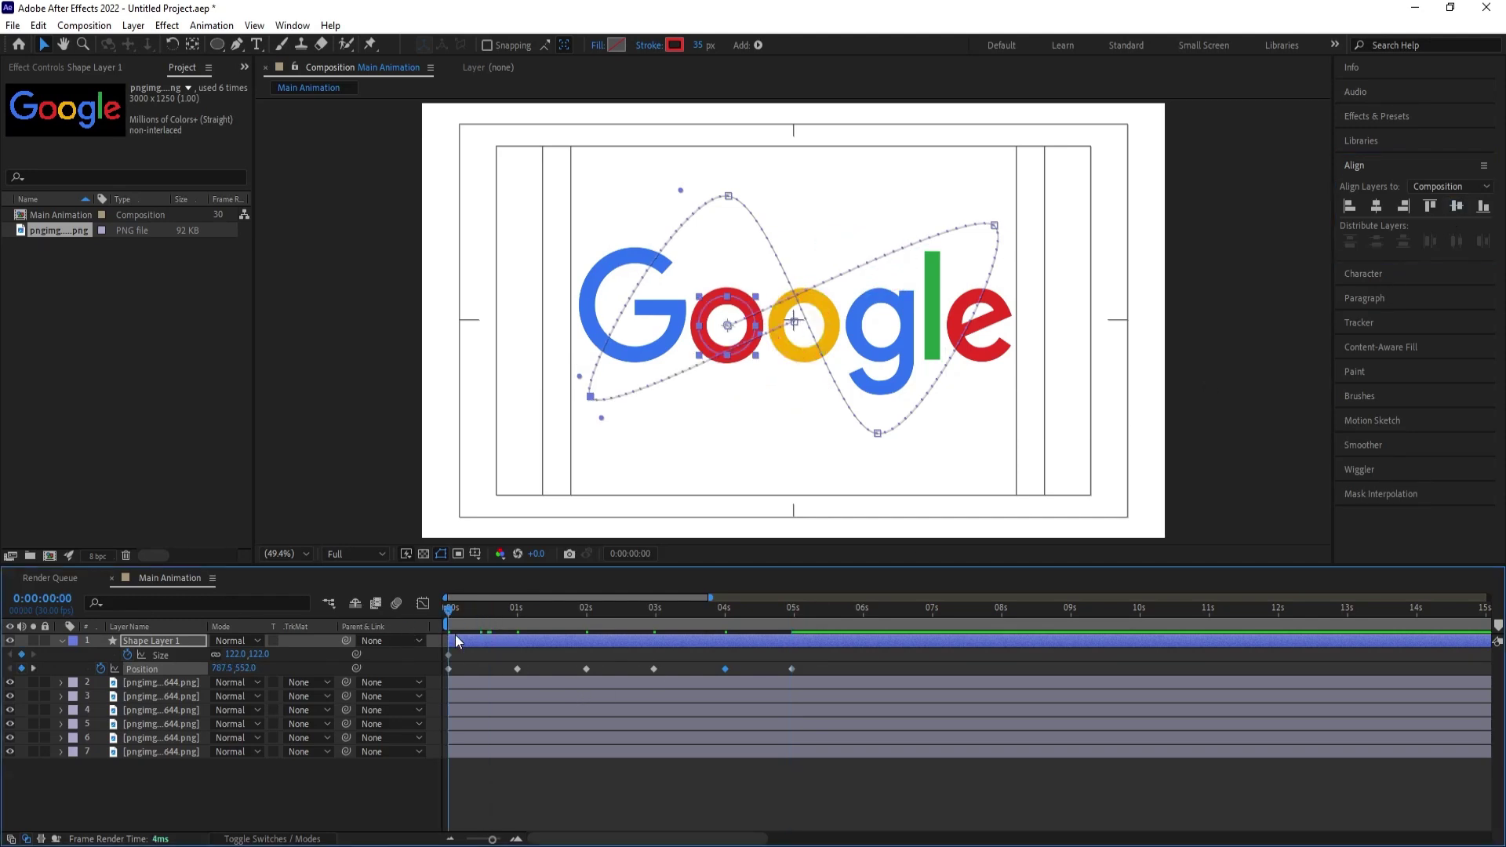
key(k)
drag(235, 654, 301, 632)
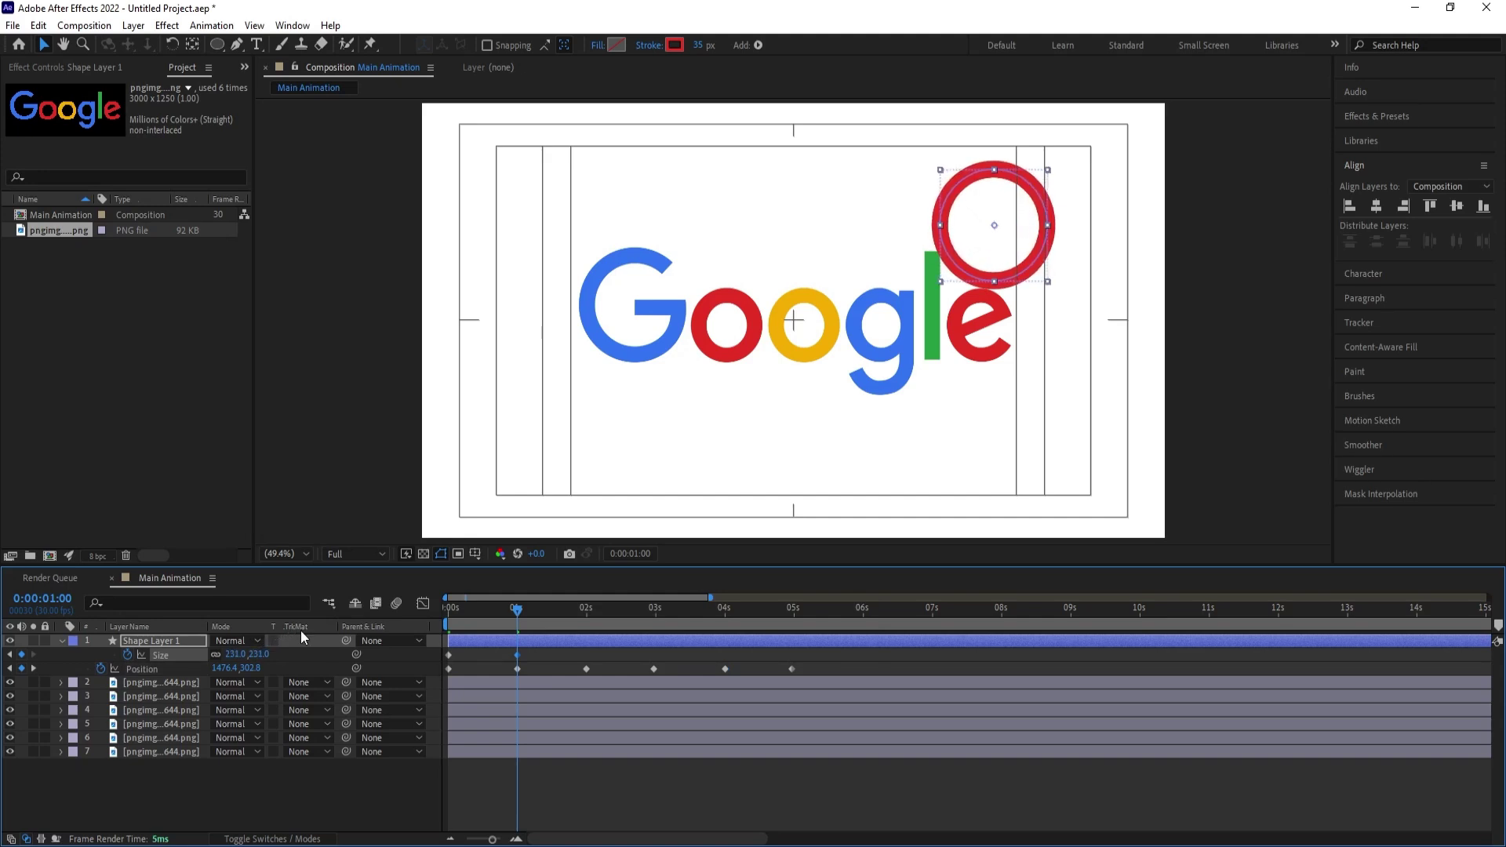
click(540, 652)
click(540, 645)
click(573, 614)
drag(572, 614, 581, 619)
drag(248, 654, 680, 637)
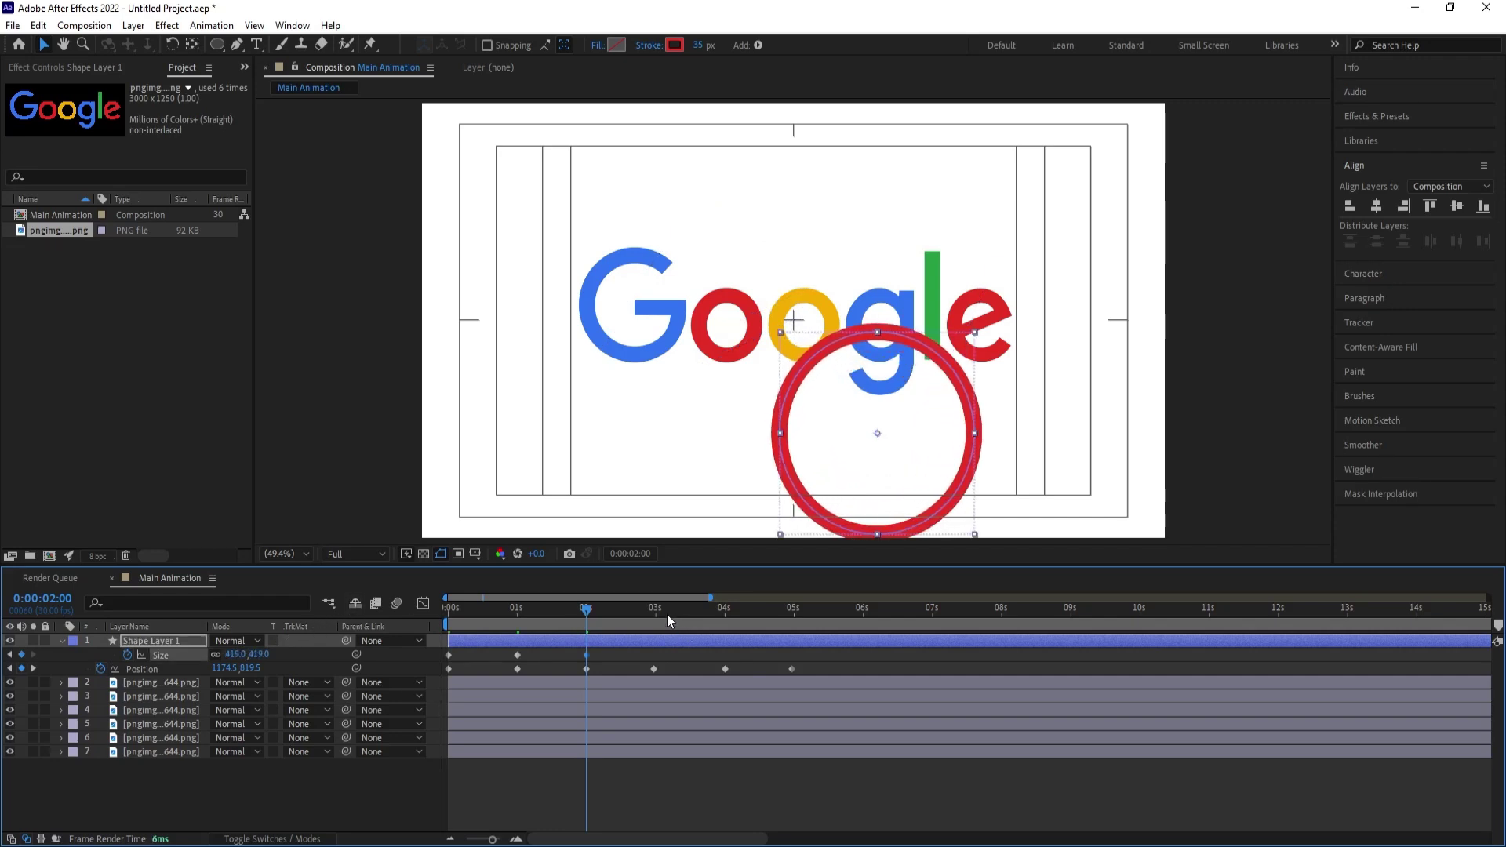
At 0:00:02:29, set the ellipse path's size to 226 and lower the ellipse's position to just above the red o.
click(661, 612)
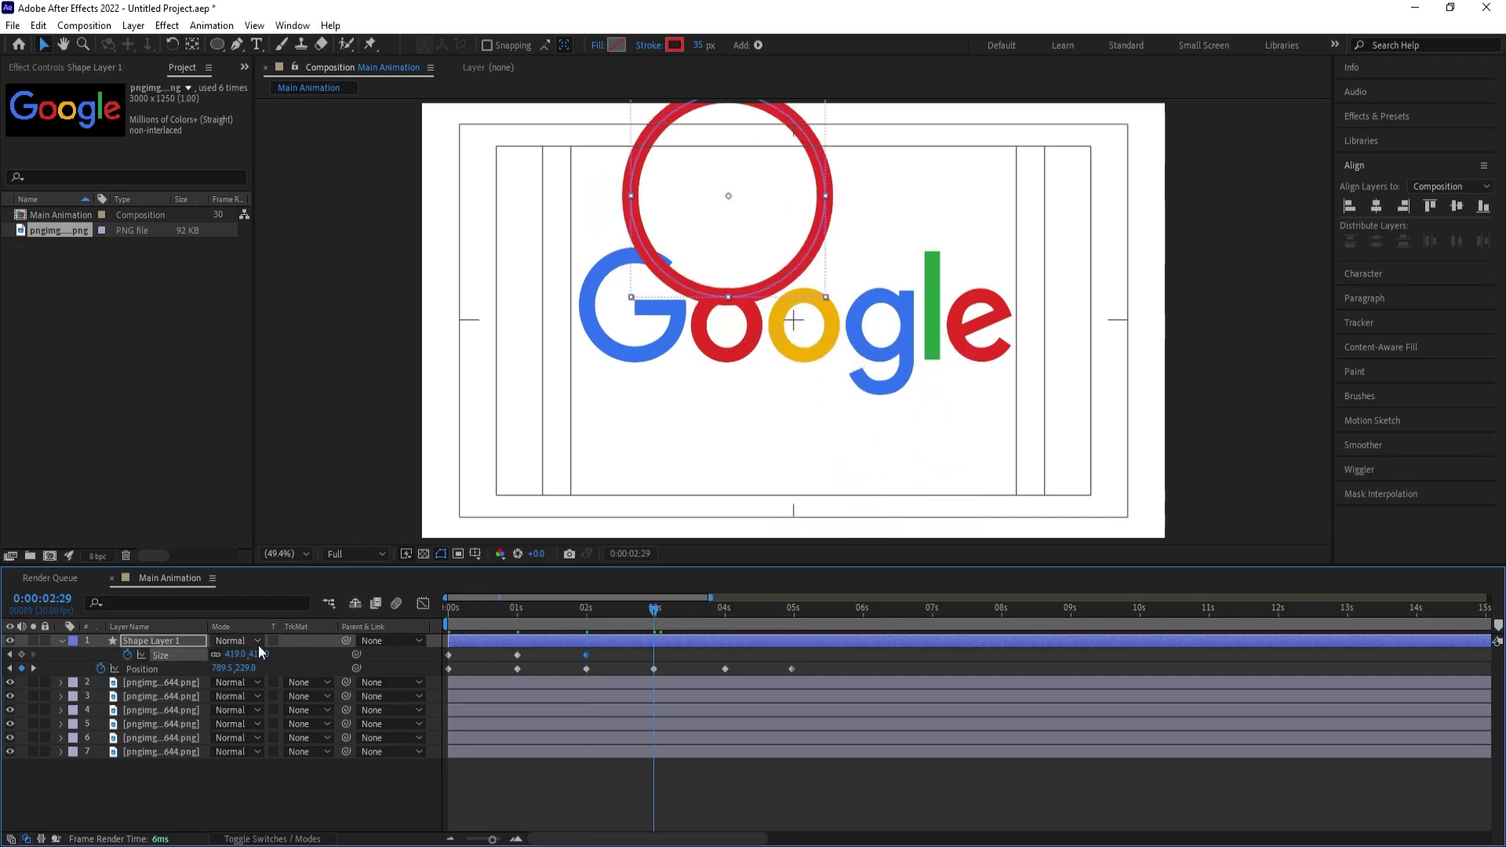
drag(235, 656, 86, 657)
click(142, 668)
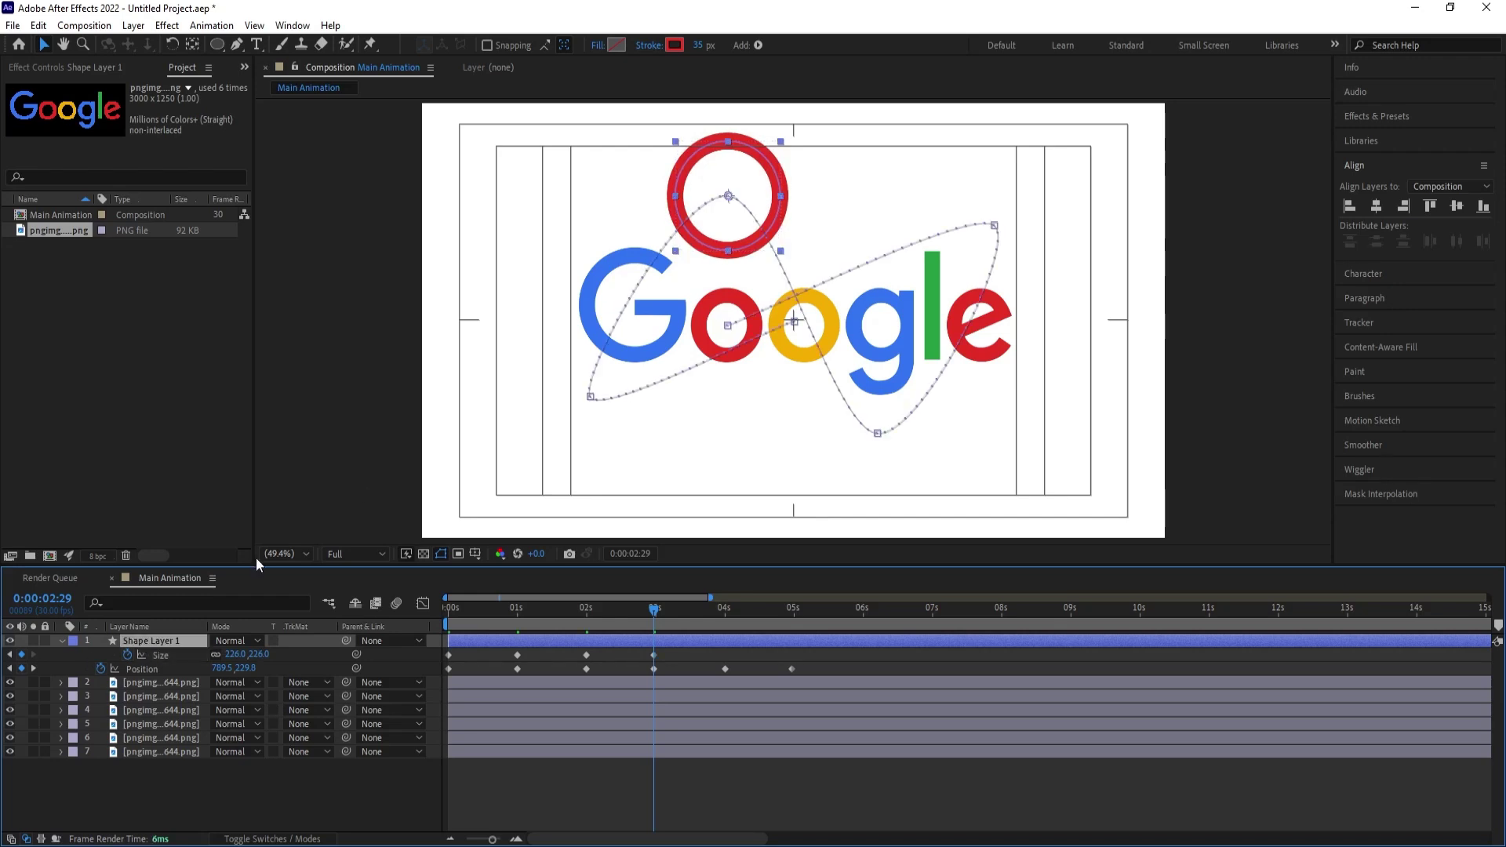
drag(731, 226, 723, 333)
Keyframe the ellipse path's size at 397 at 4 seconds and 100 at 0:00:04:29.
key(k)
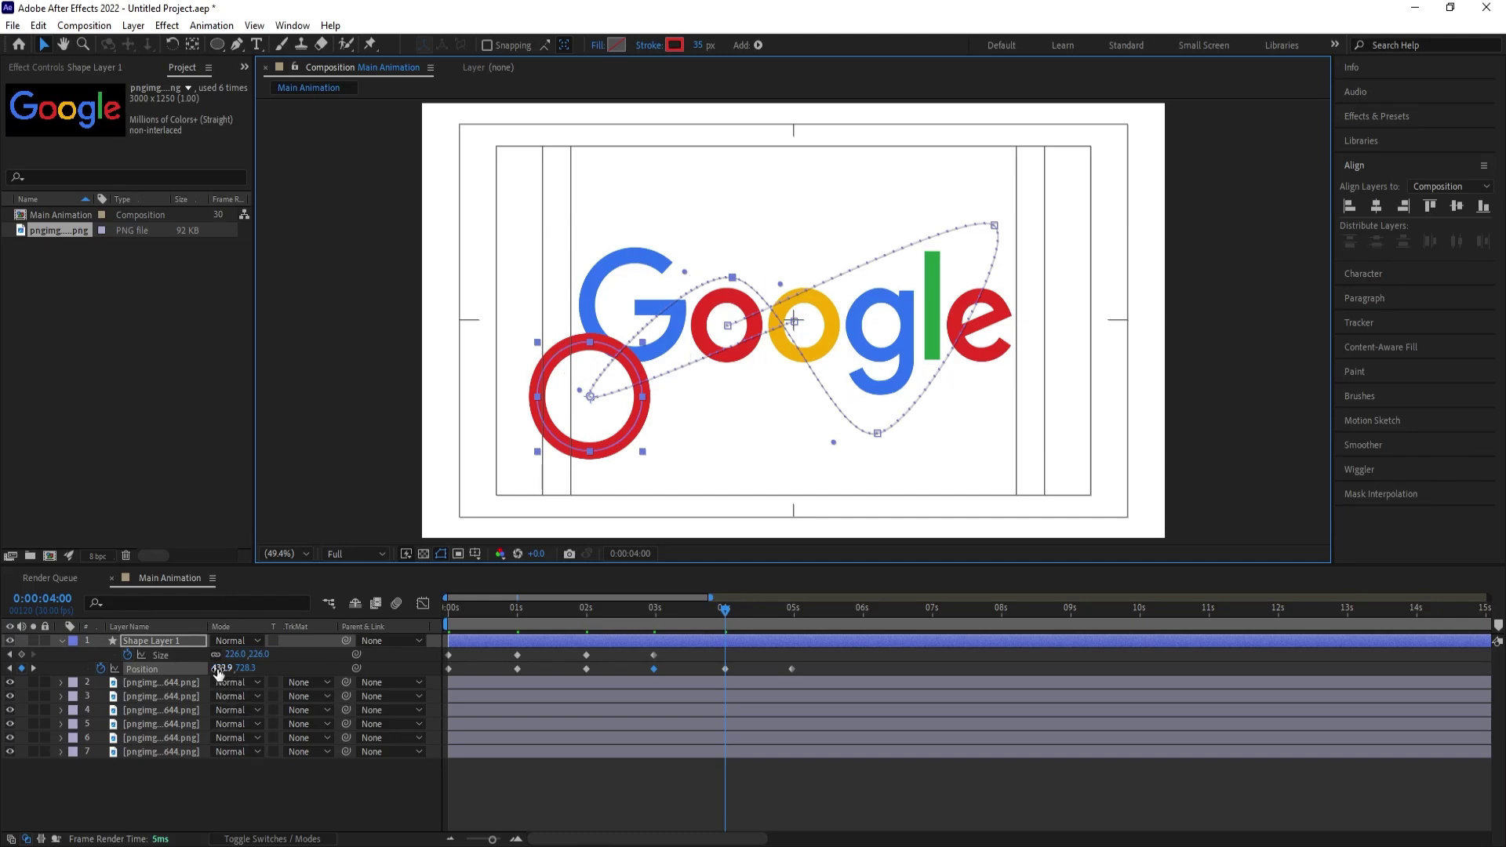
drag(235, 654, 329, 627)
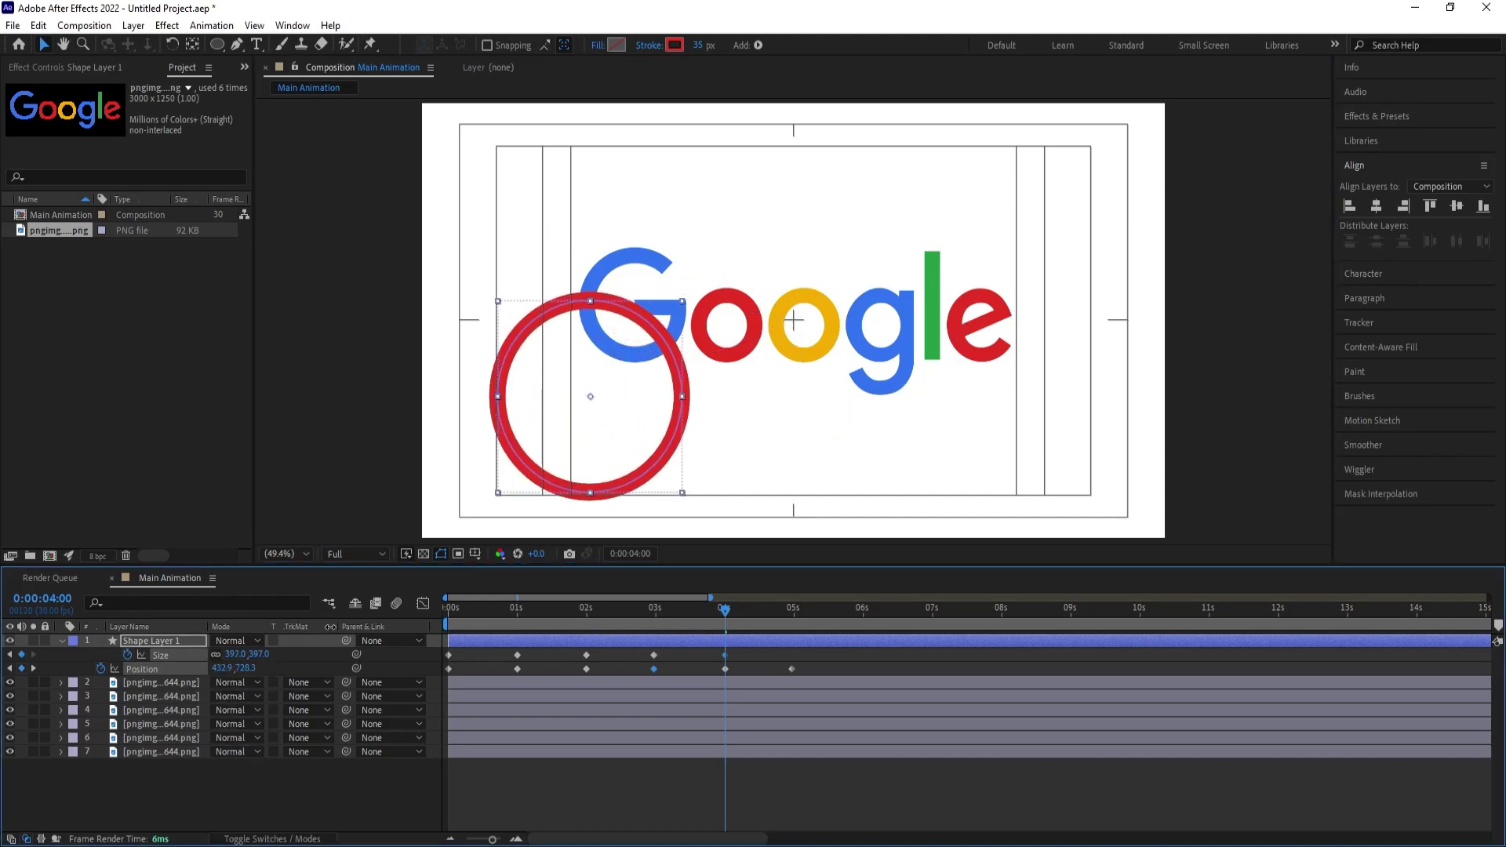
key(k)
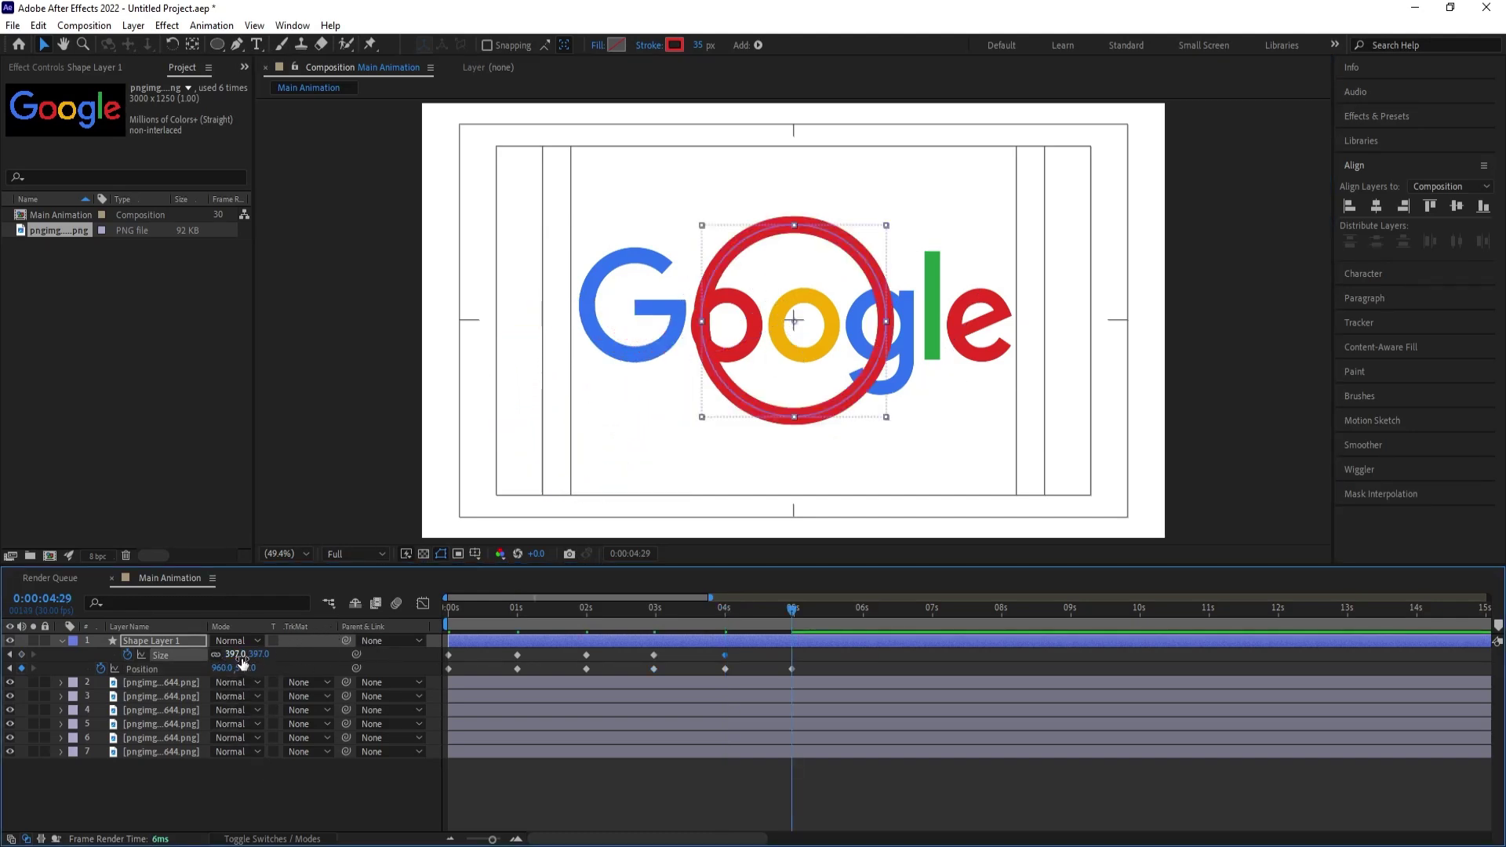
click(240, 655)
text(122)
key(Return)
Add a starting keyframe for the ellipse's stroke width at 0 seconds and show only the keyframed properties.
drag(507, 621, 450, 628)
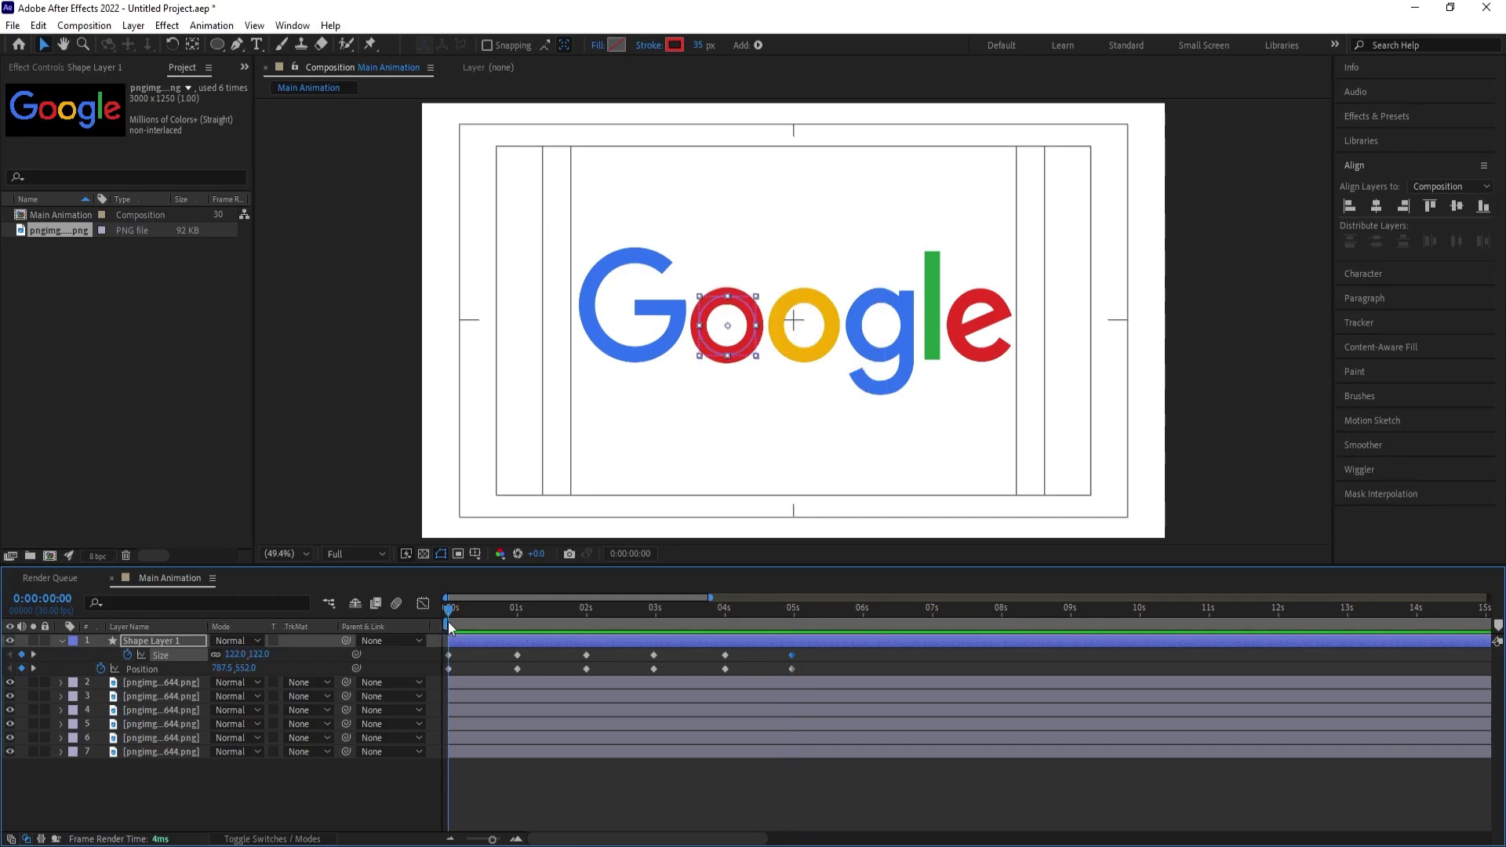
click(82, 646)
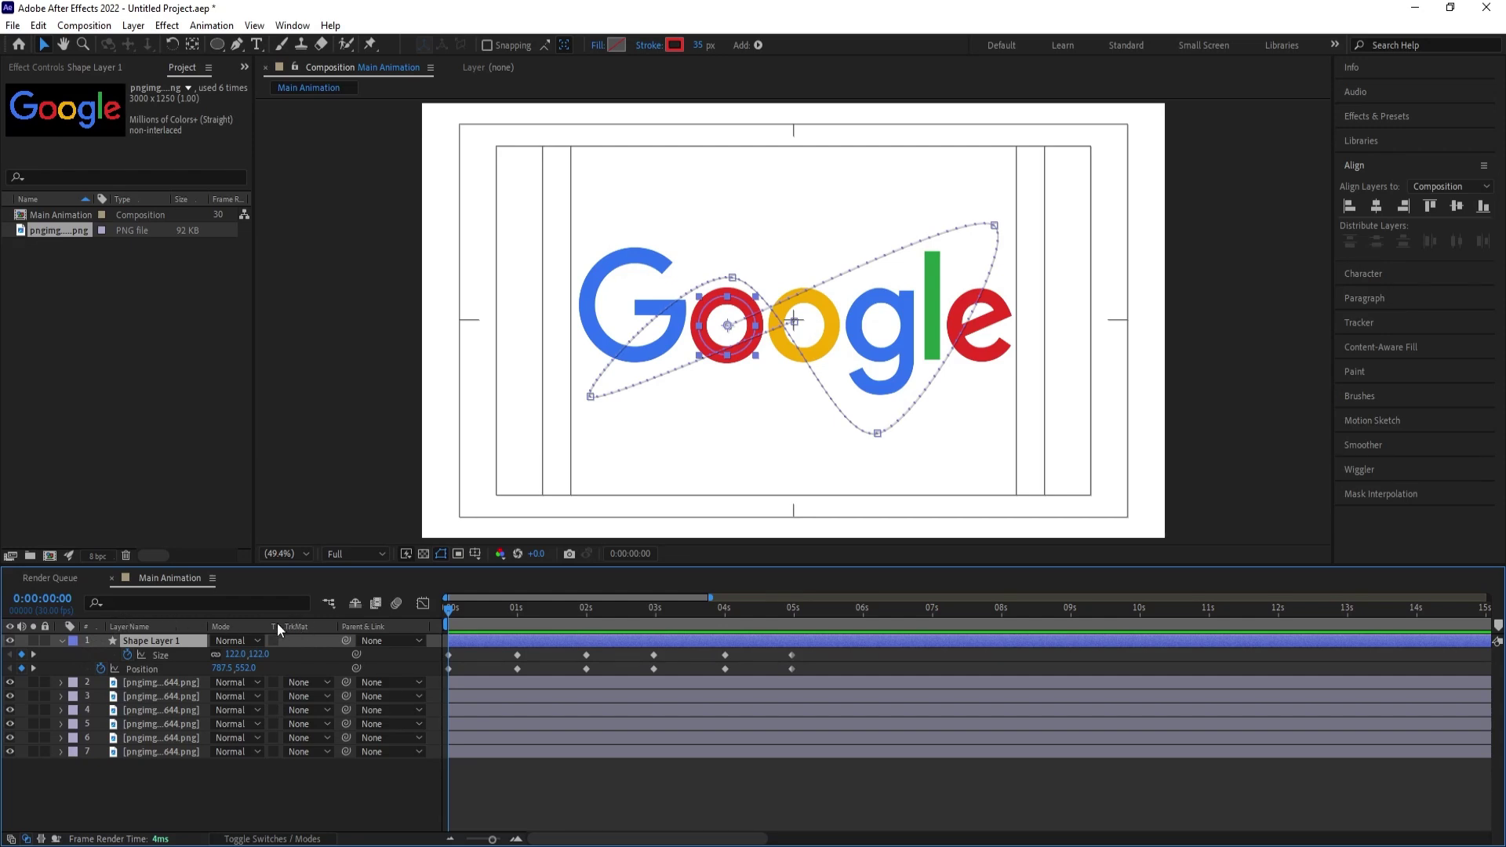
click(196, 602)
text(strok)
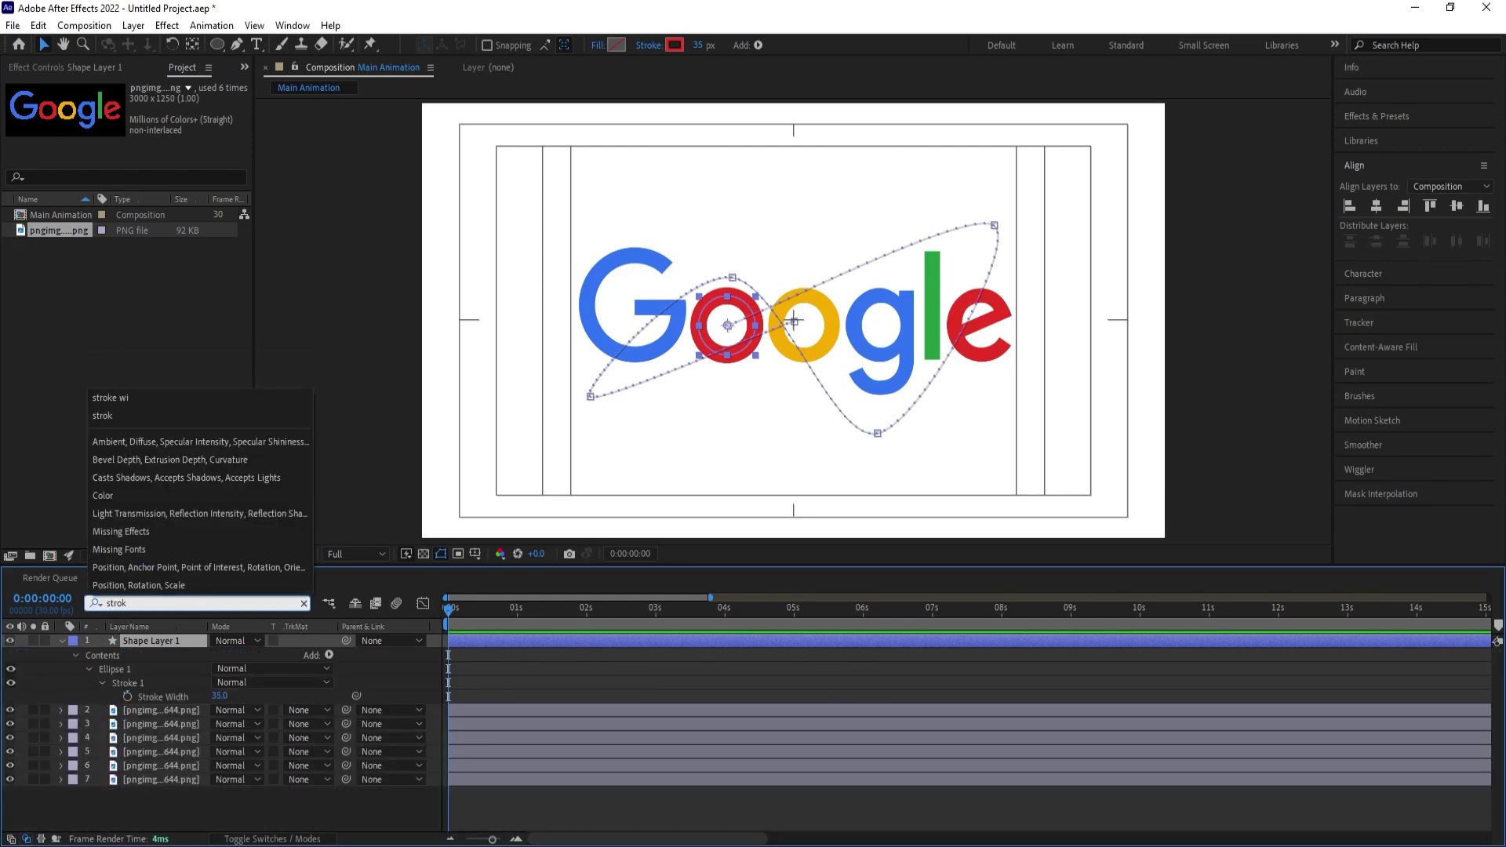
click(136, 696)
click(128, 695)
key(u)
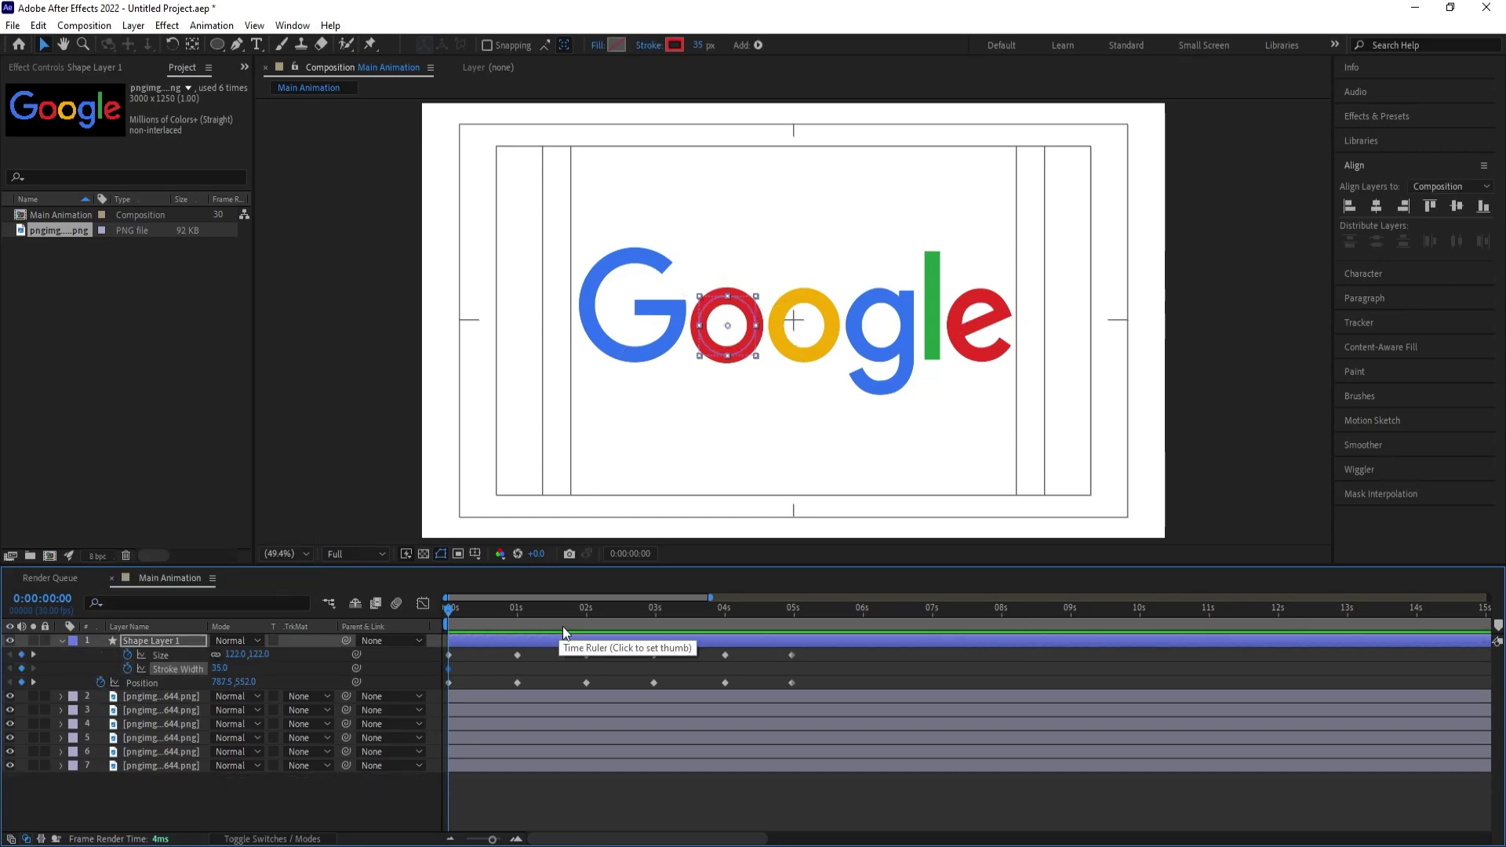
Keyframe varying stroke widths for the ellipse at 1, 2, 3 and 4 seconds, with 26 at 4 seconds.
key(k)
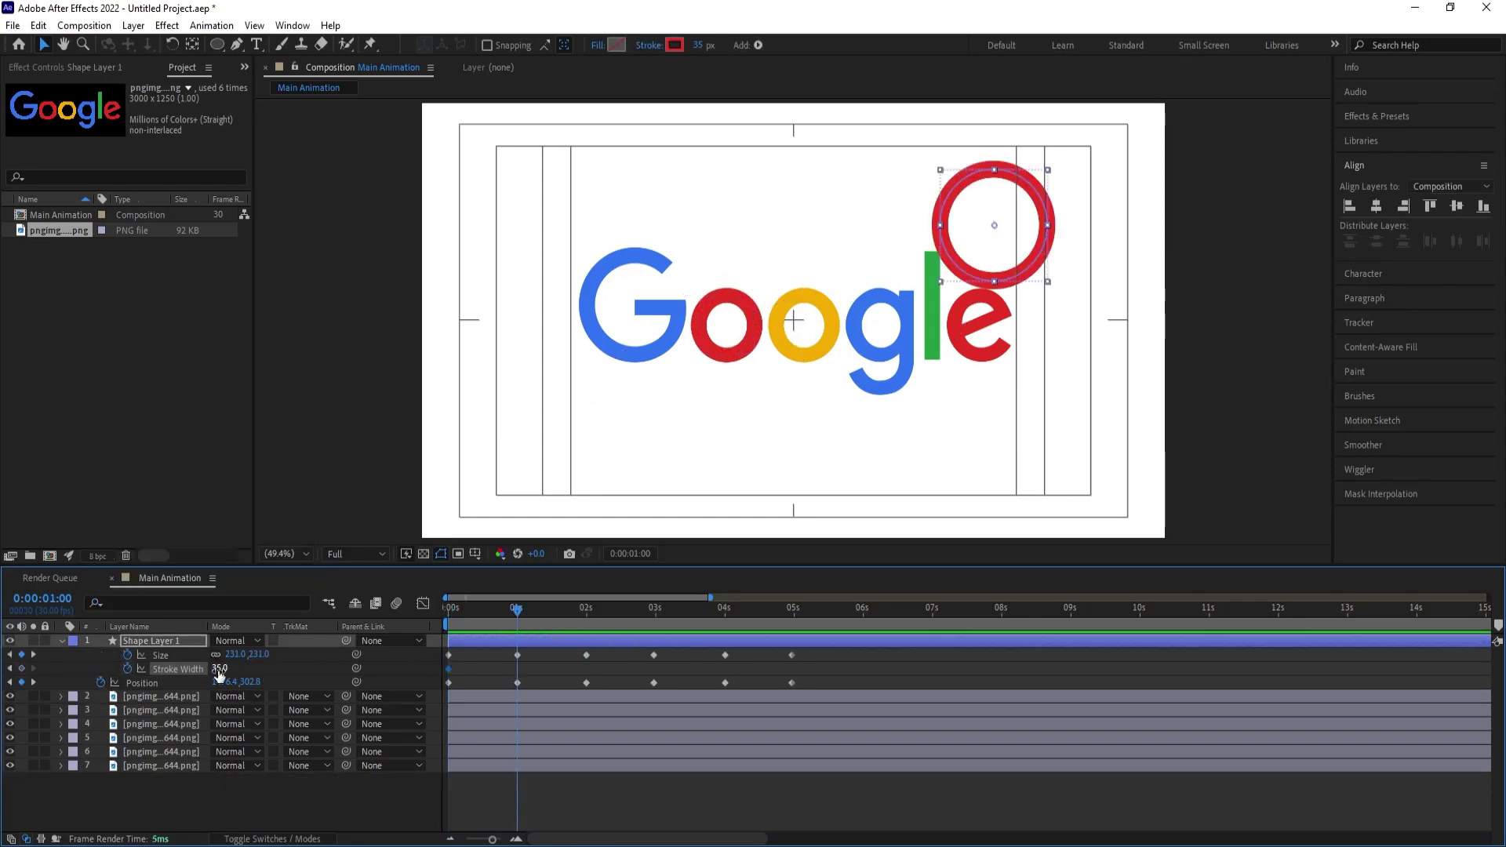
mouse_move(221, 669)
mouse_down()
mouse_move(194, 669)
mouse_move(235, 667)
mouse_up()
key(k)
key(k)
key(k)
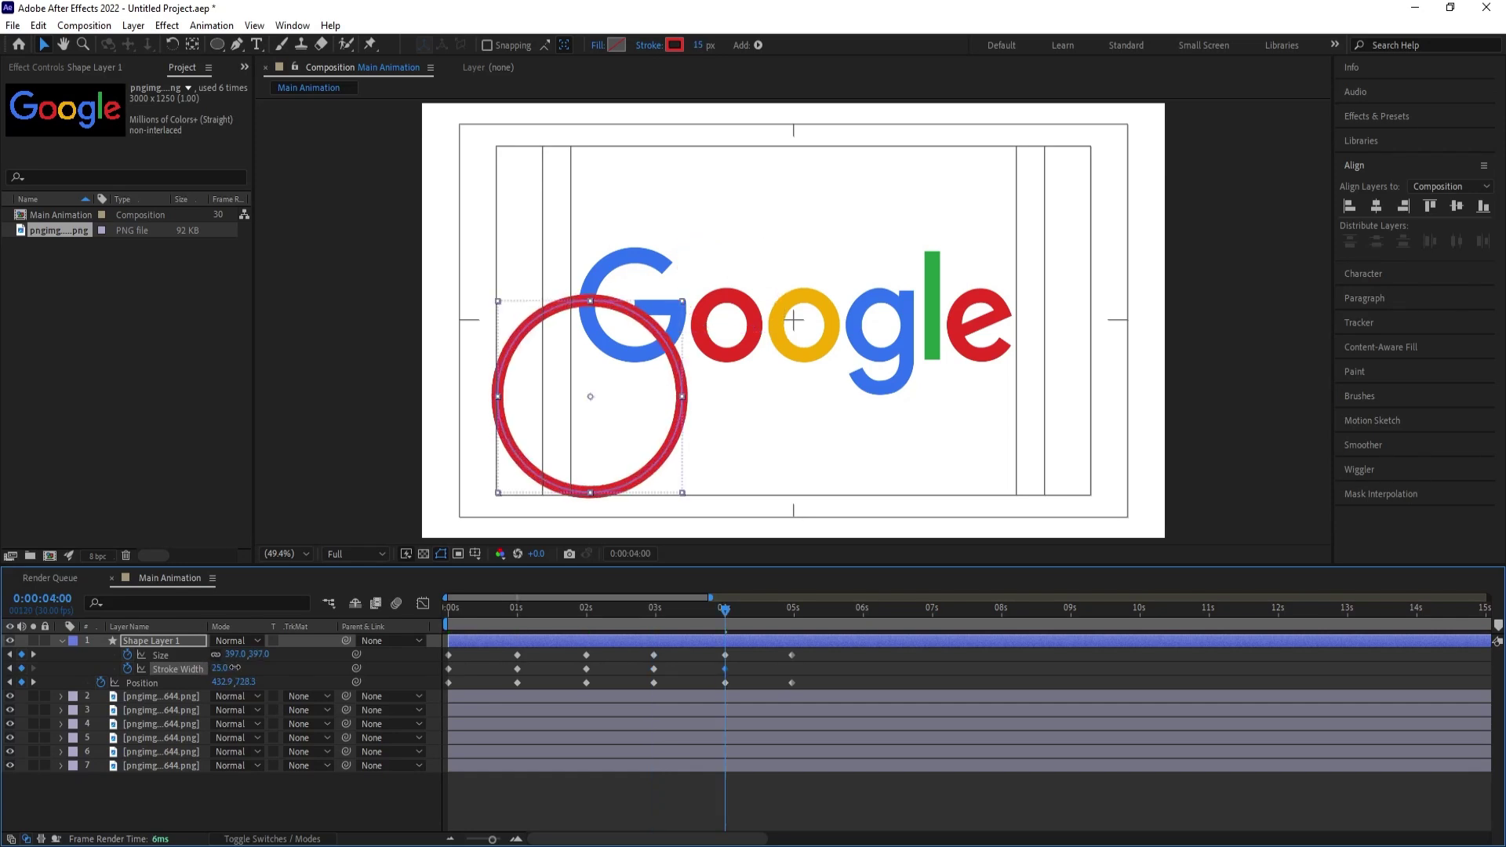
key(k)
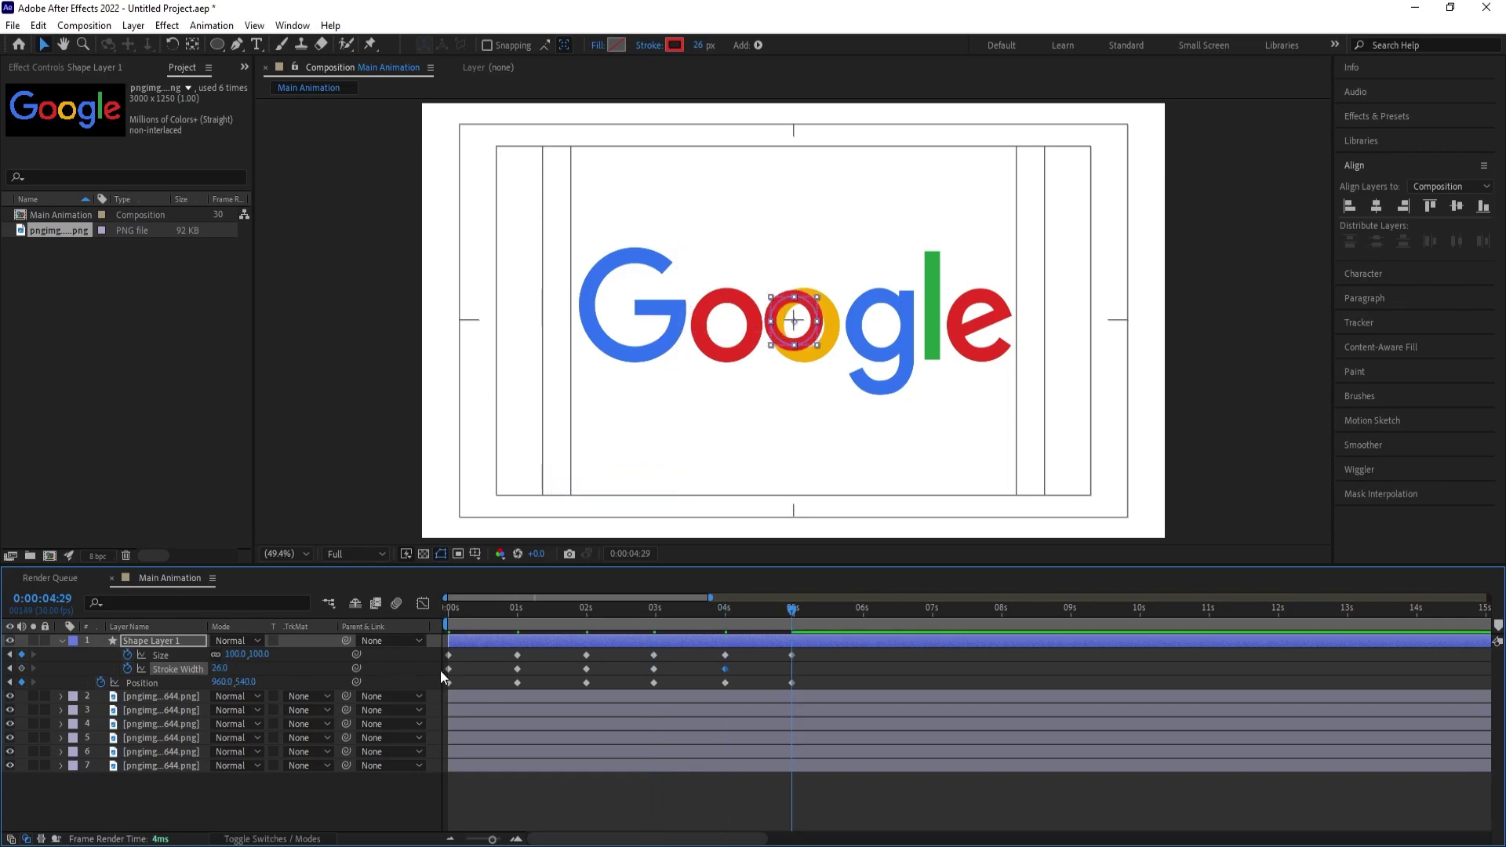
Copy the initial stroke width keyframe to 0:00:04:29 and keyframe the ellipse path's size at 1887 at 0:00:06:15.
mouse_move(447, 671)
key(ctrl+c)
key(ctrl+v)
drag(792, 609, 896, 618)
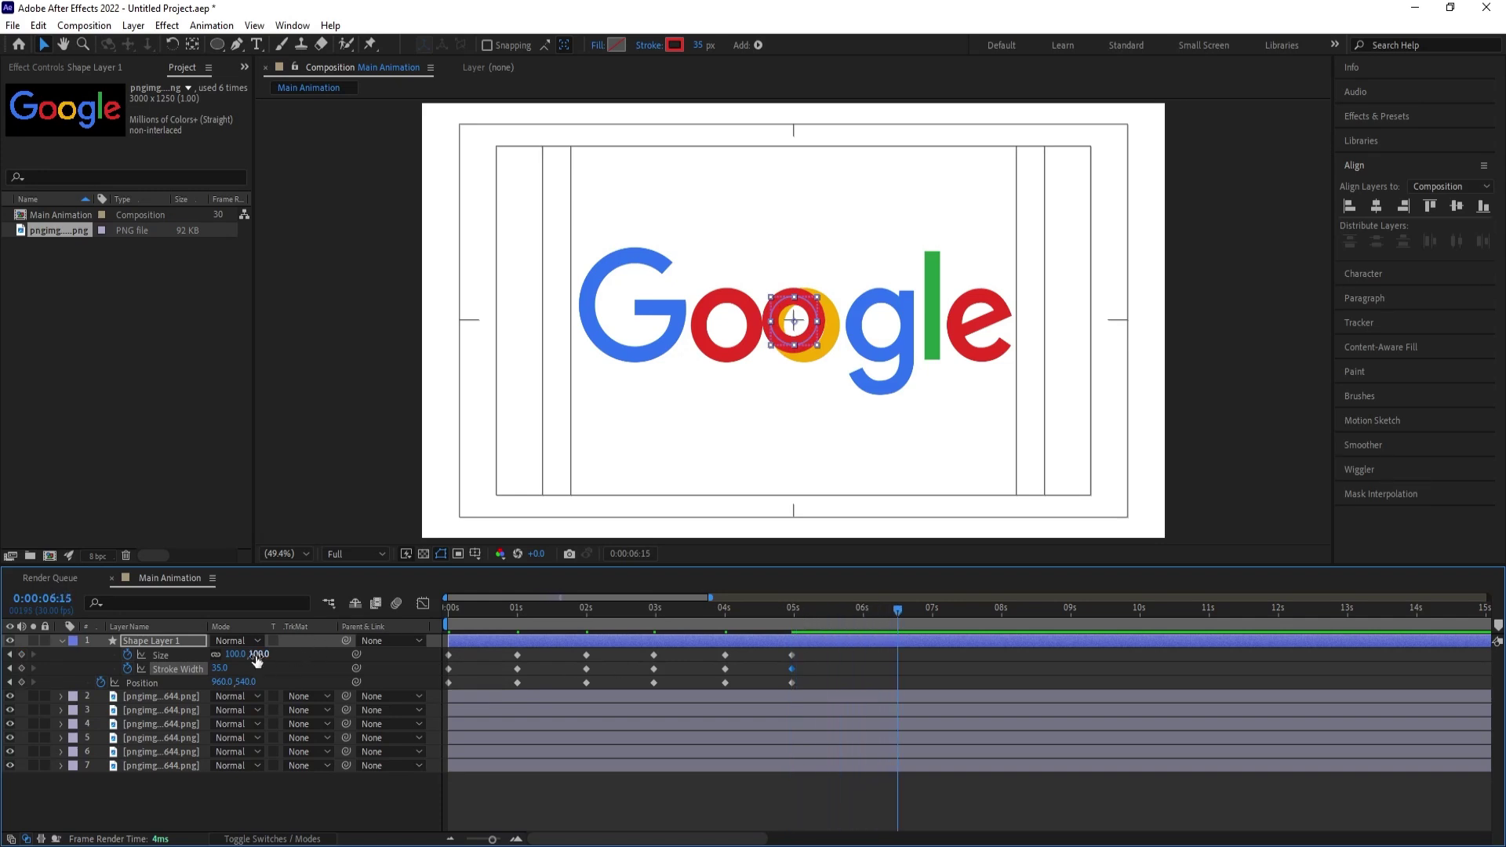
mouse_move(236, 655)
mouse_down()
mouse_move(267, 627)
mouse_move(1338, 342)
mouse_up()
Apply Easy Ease to all the ellipse's keyframes and lengthen their influence handles in the speed graph for sharper peaks.
drag(927, 656, 425, 704)
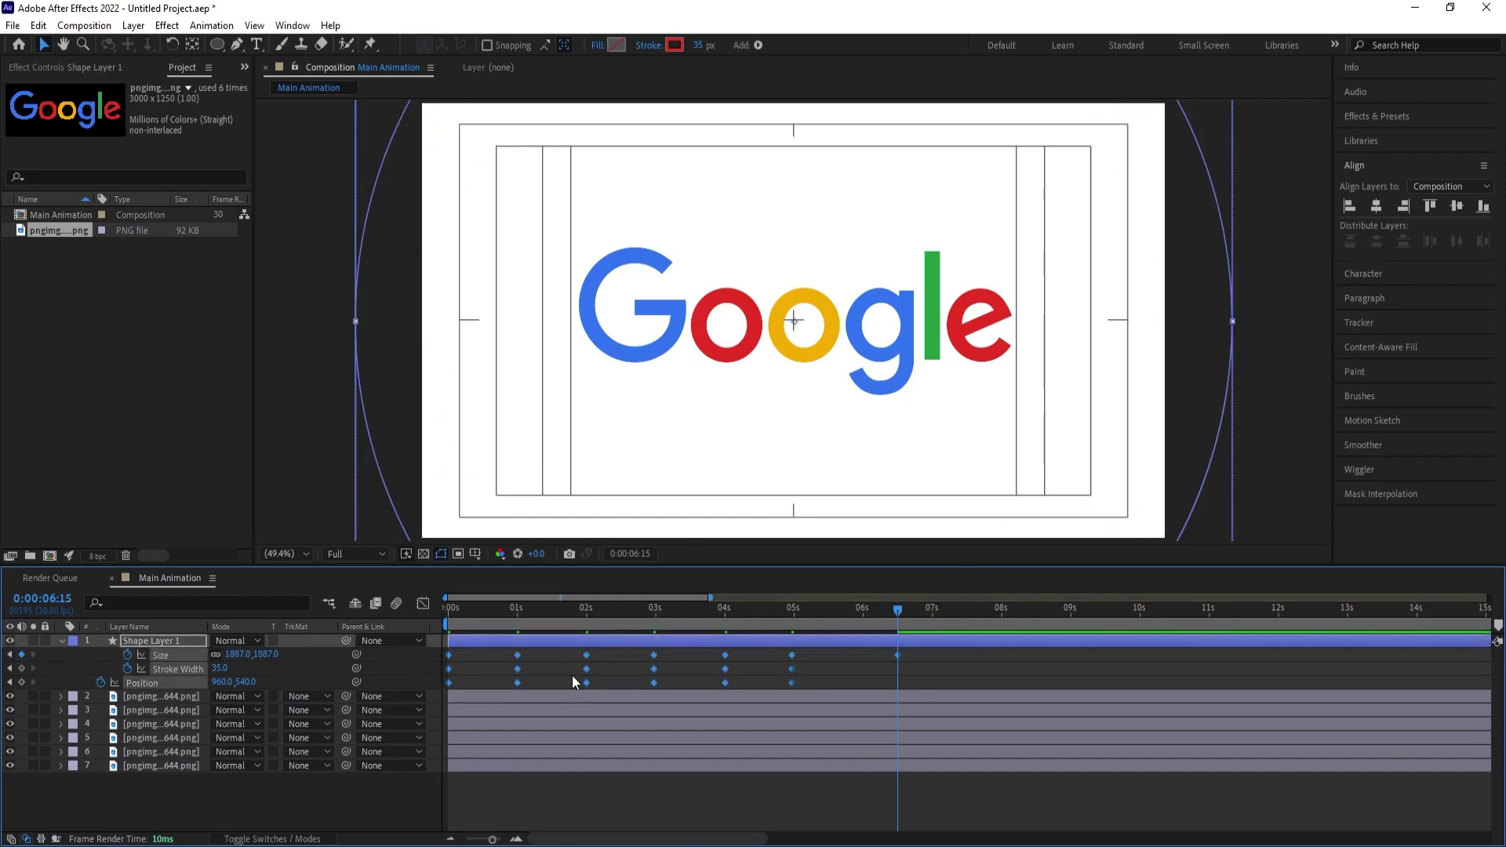
key(F9)
click(422, 603)
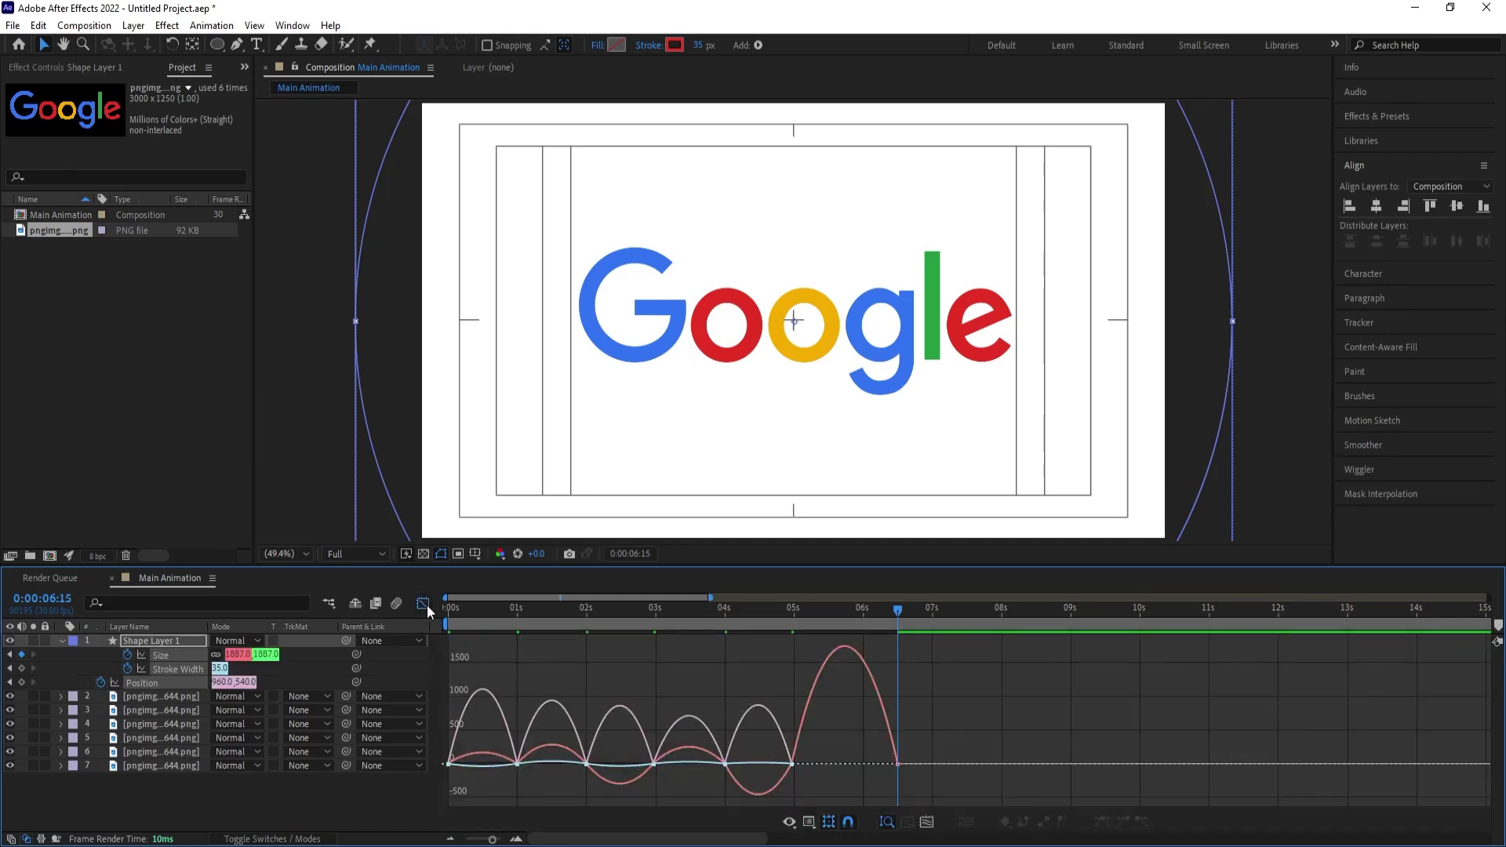
drag(981, 732, 380, 800)
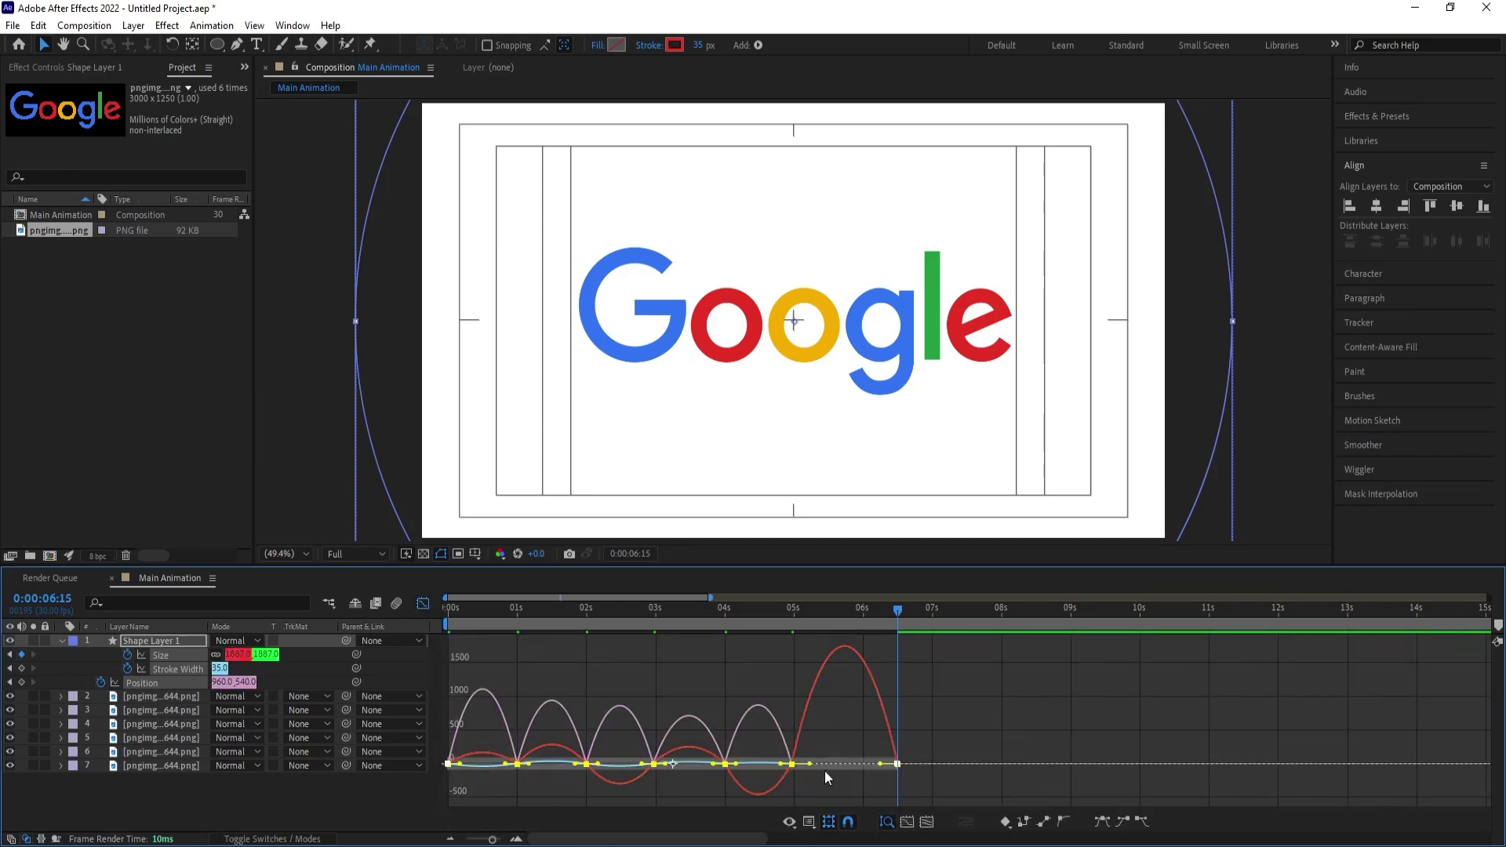
drag(882, 763, 831, 755)
drag(495, 611, 376, 598)
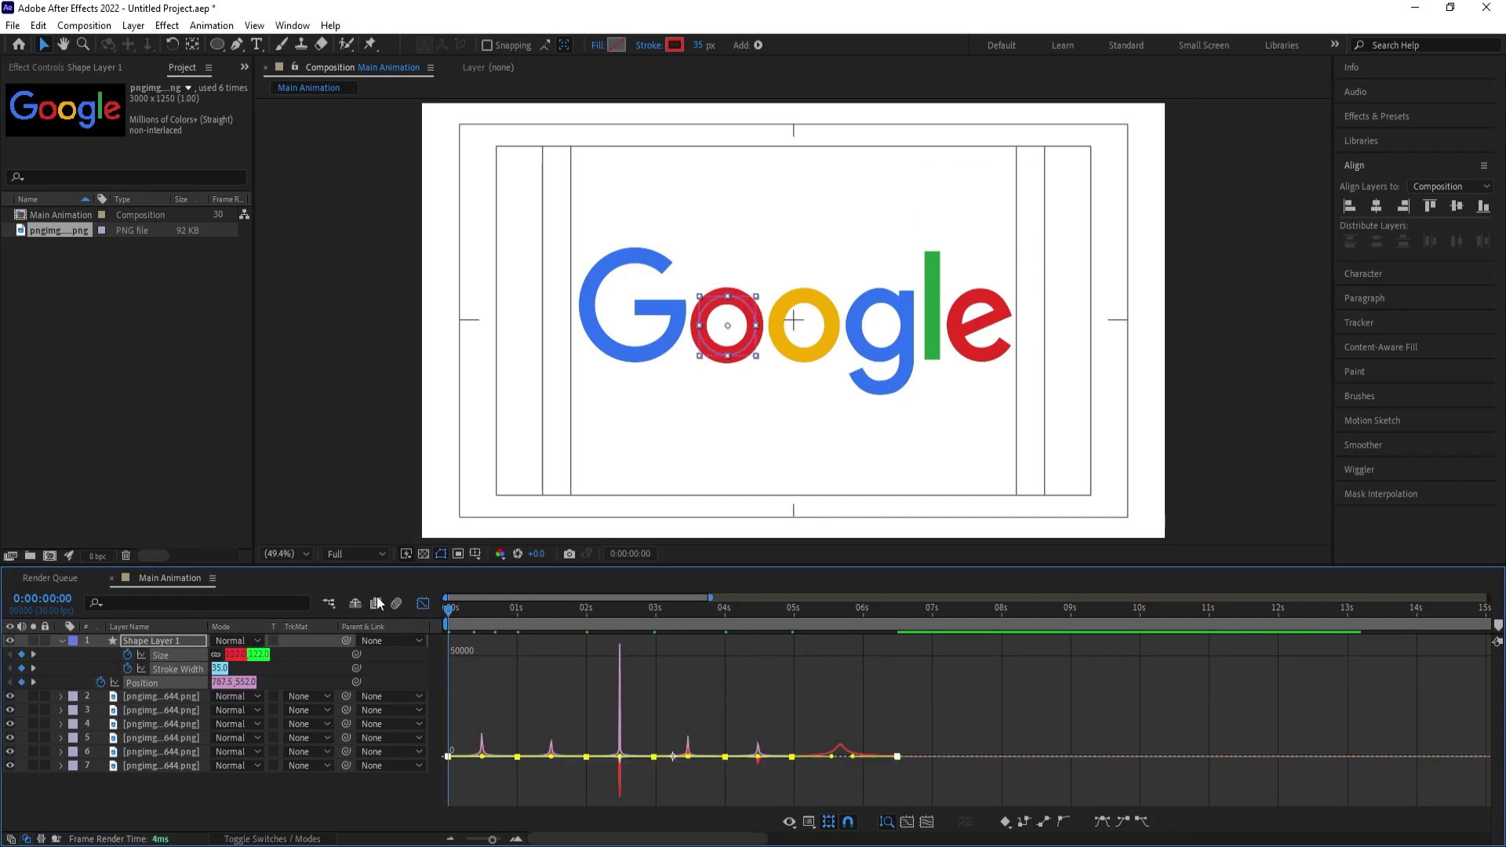
click(423, 603)
Preview the ellipse animation from the start of the composition.
key(space)
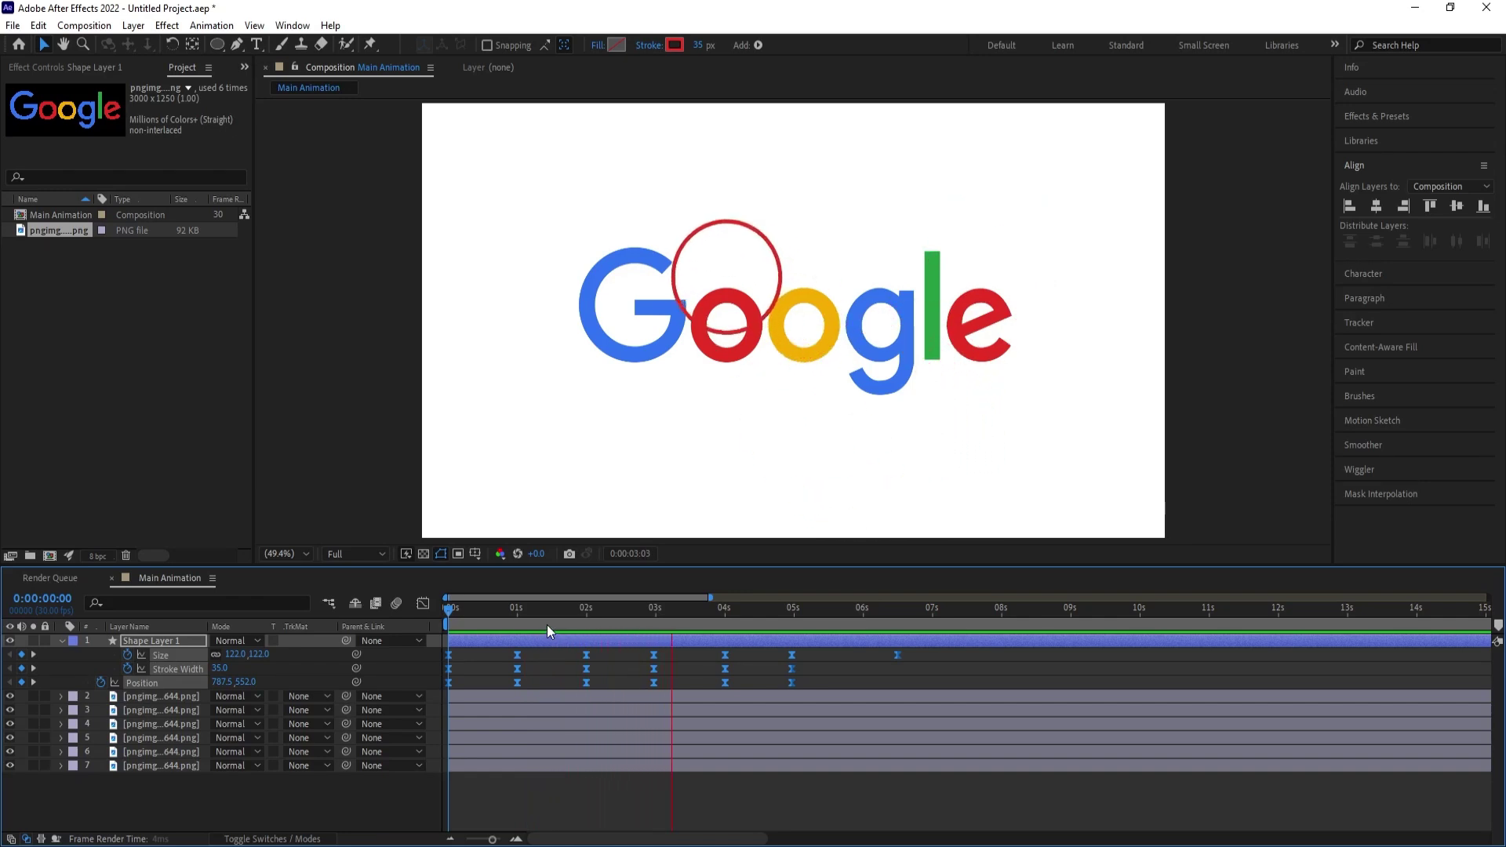
key(space)
key(space)
key(space)
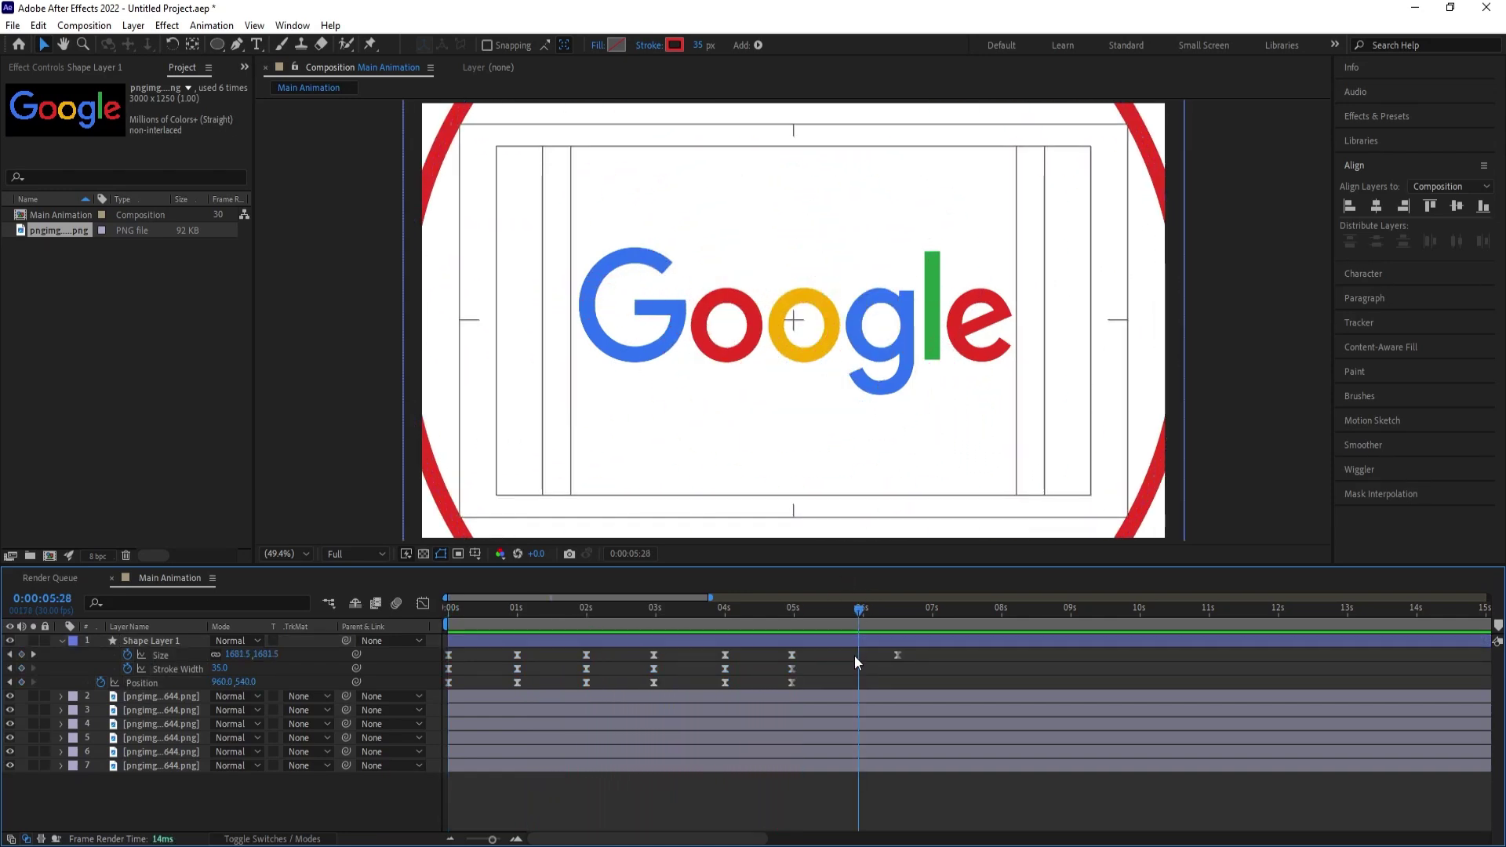
Collapse the shape layer's properties and pre-compose the six letter layers into a composition named Logo.
click(854, 655)
key(u)
click(158, 654)
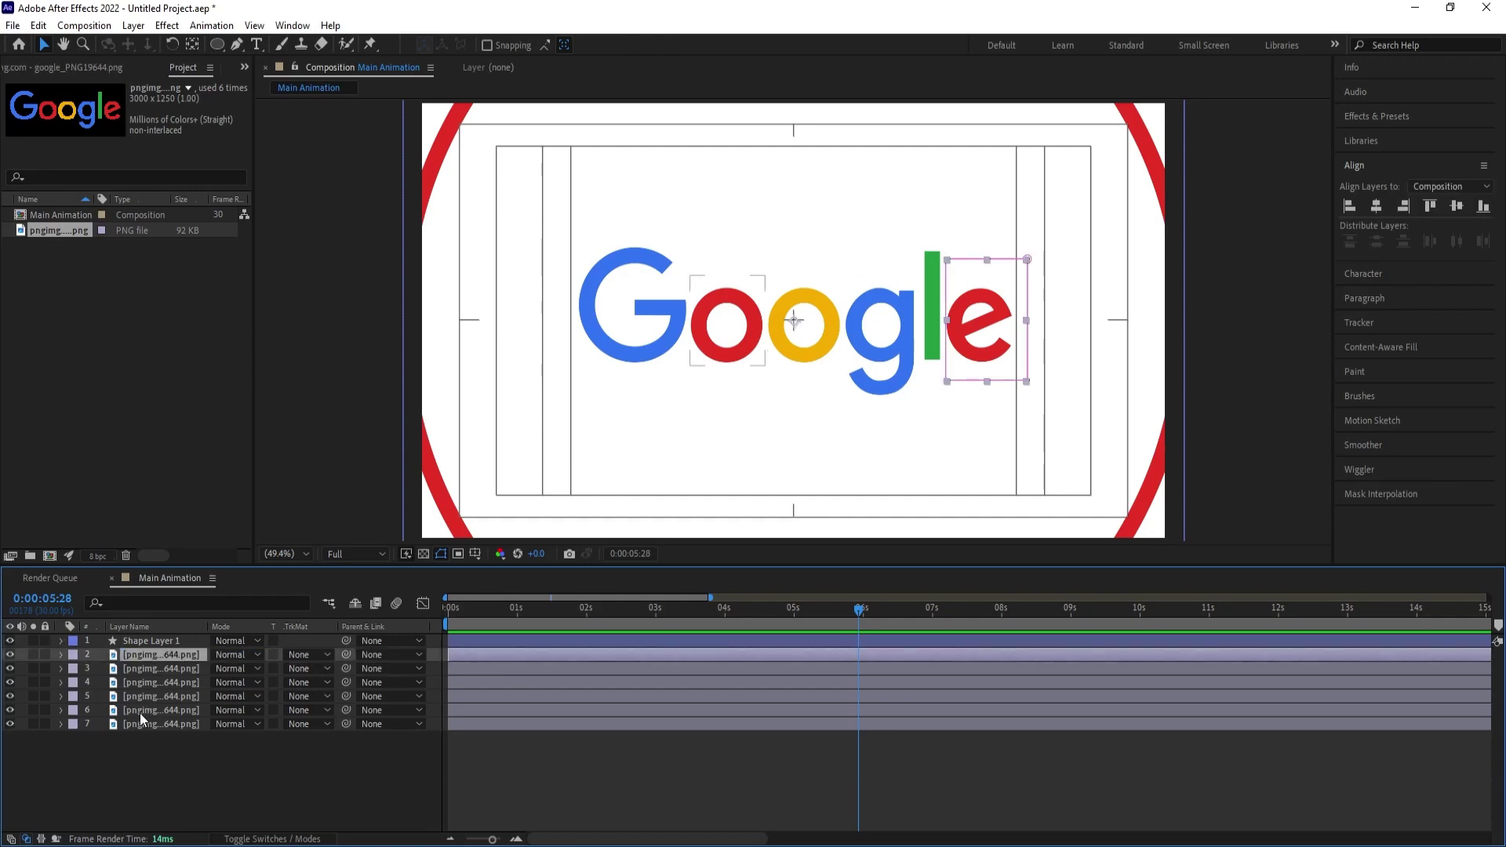
shift+click(138, 719)
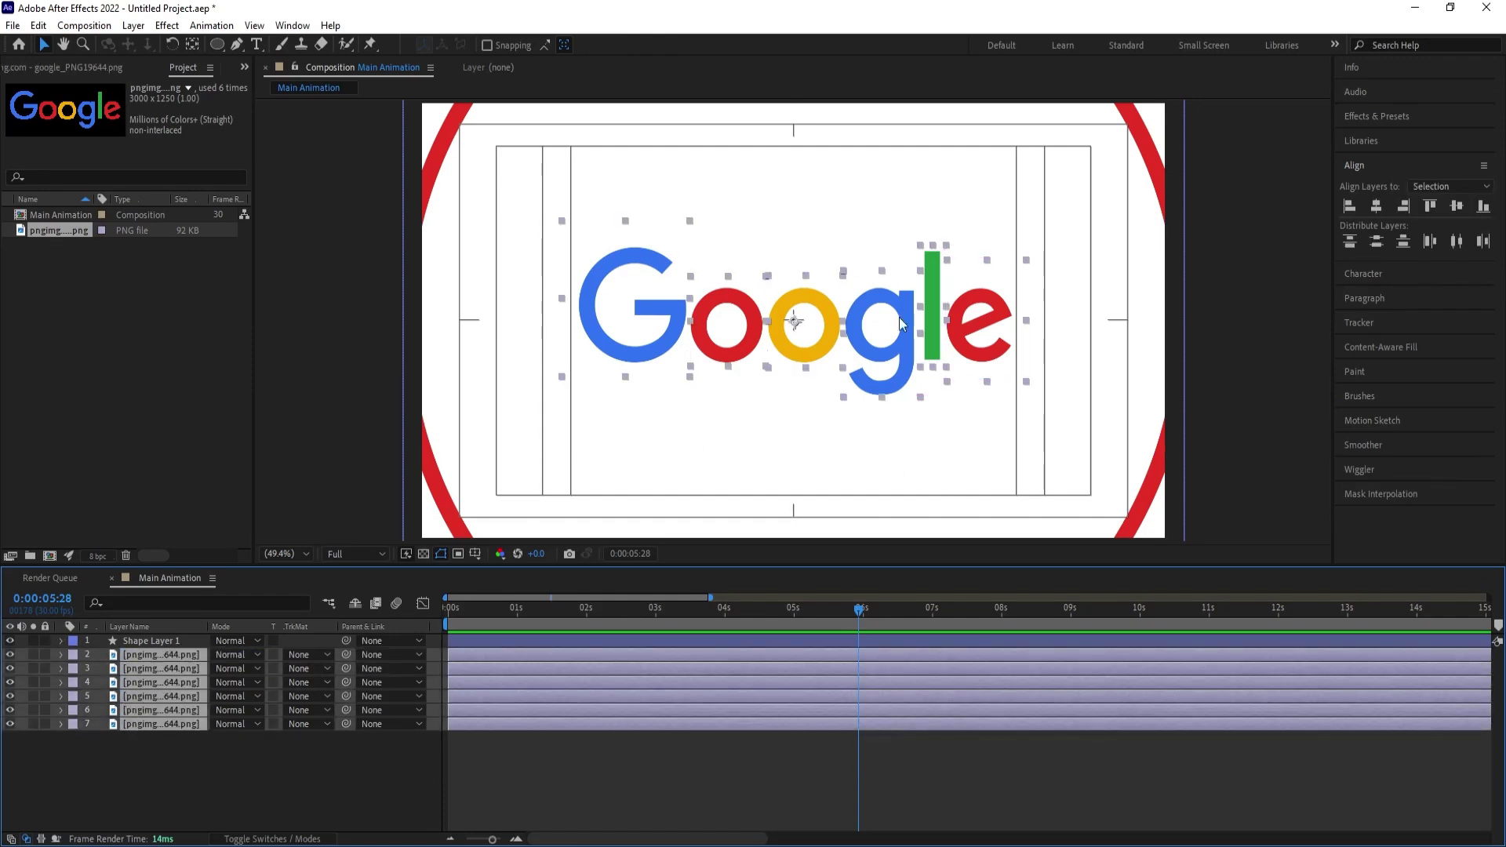
key(ctrl+shift+c)
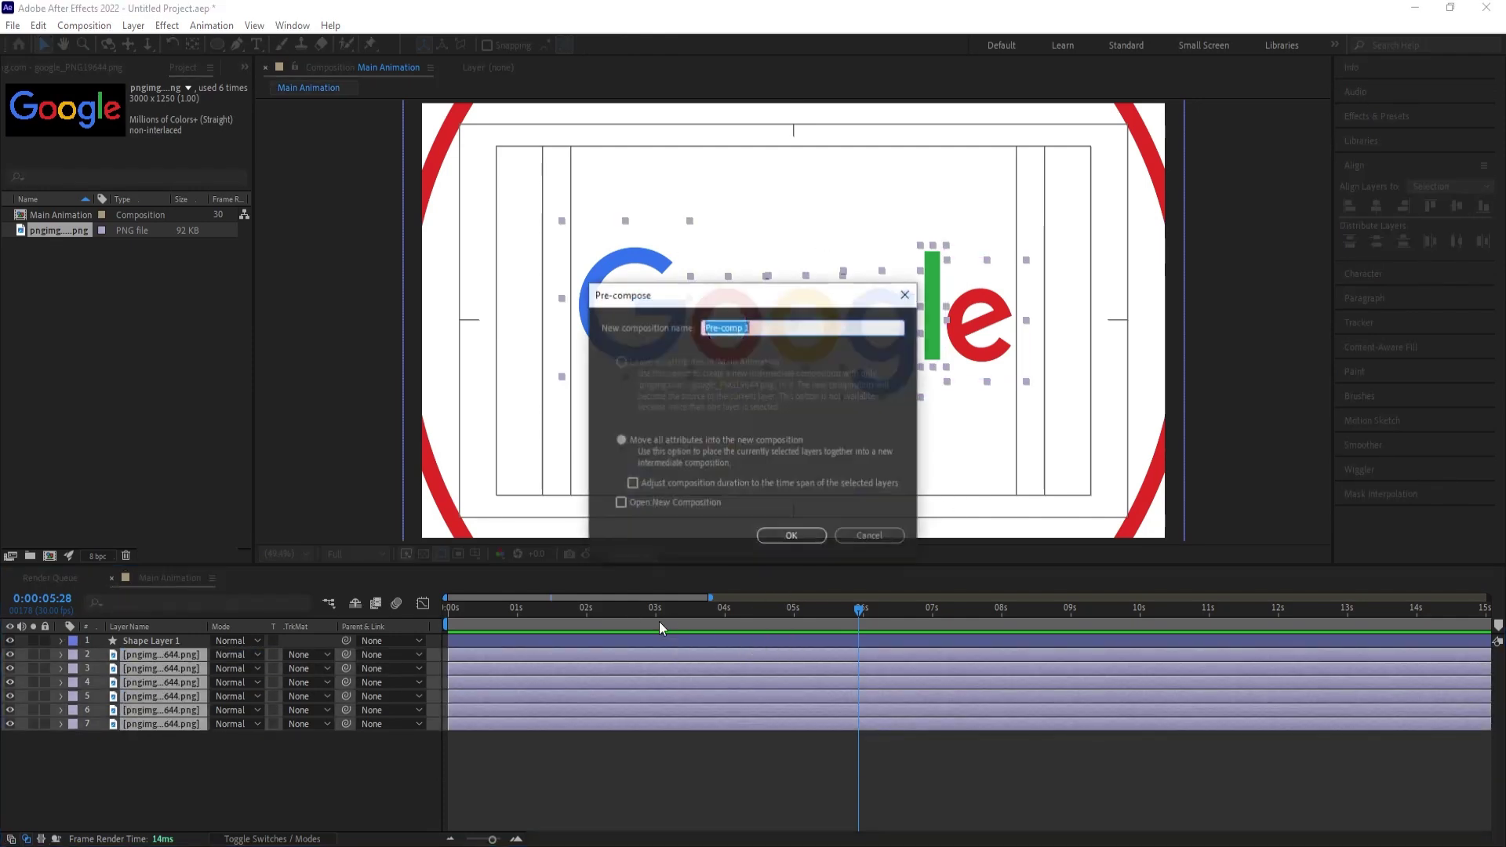
text(Logo)
key(Return)
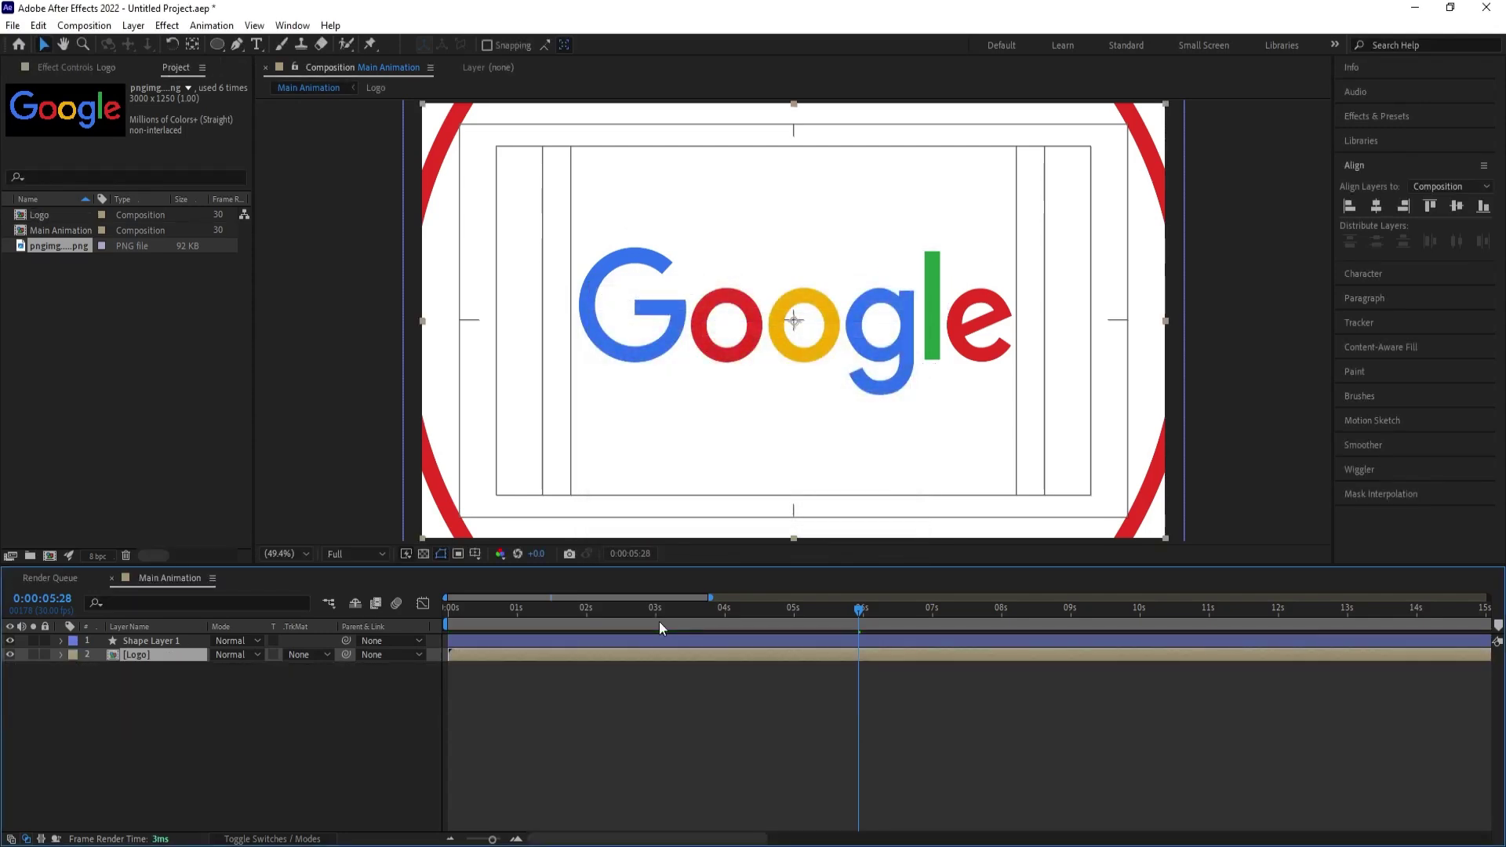
Rename the ellipse shape layer as Stoke and duplicate it.
click(175, 644)
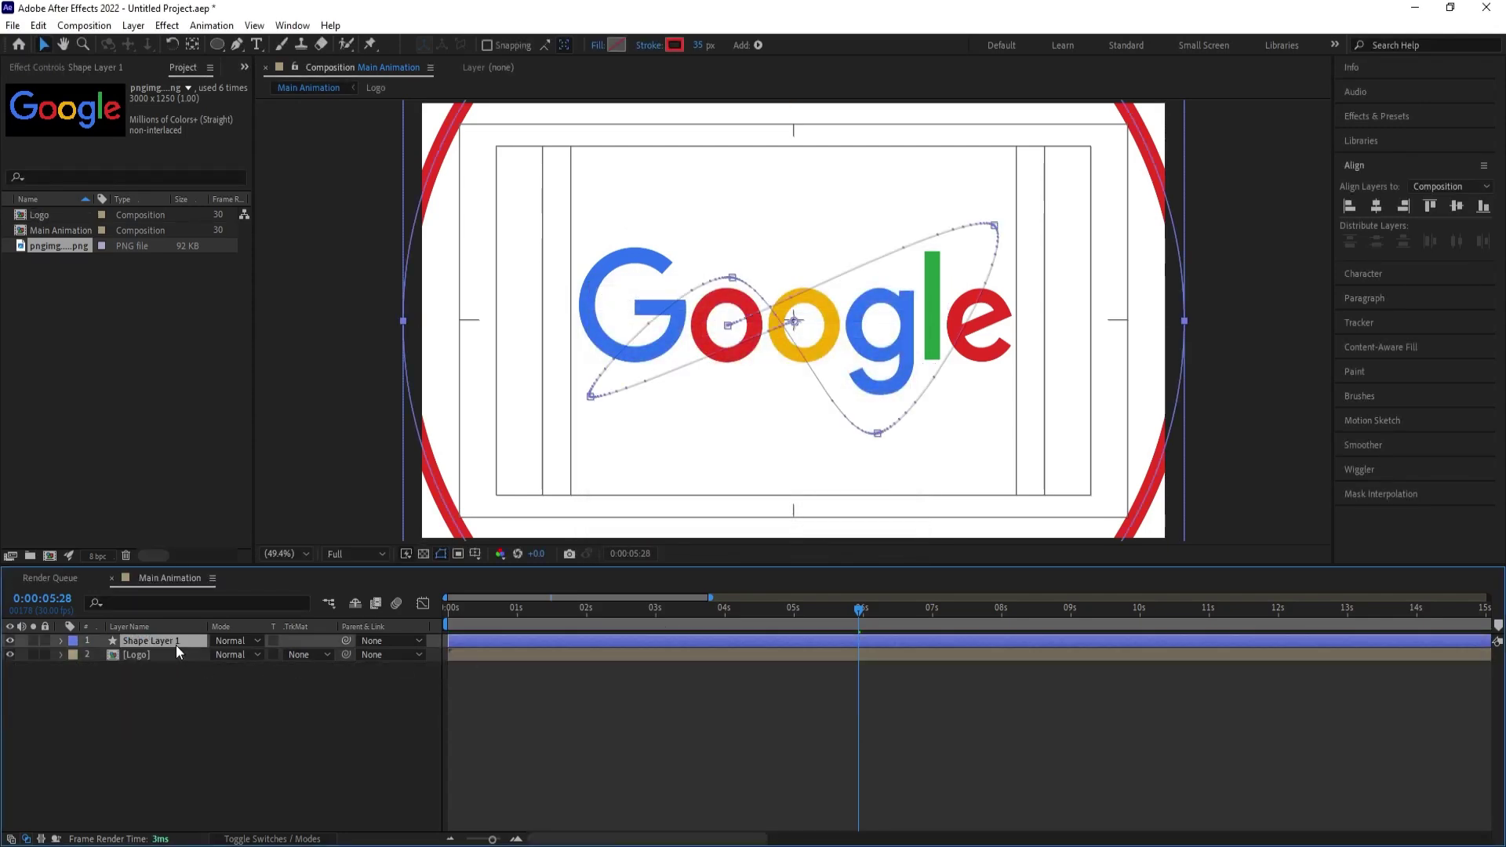
key(Return)
text(Stoke)
key(Return)
key(ctrl+d)
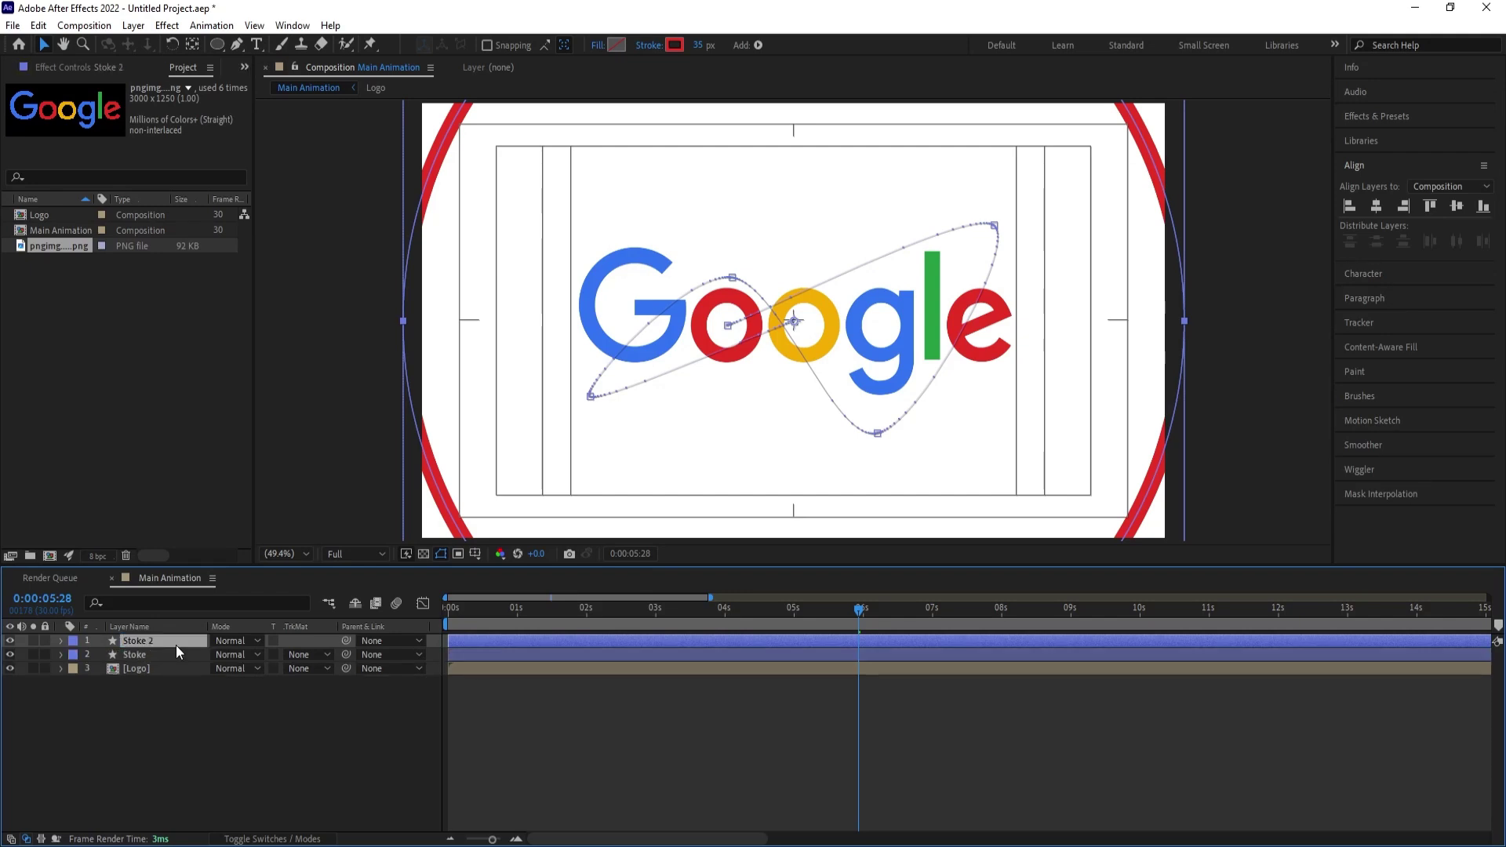
Rename the lower ellipse layer as Mask and give it a solid red FF0000 fill.
click(162, 655)
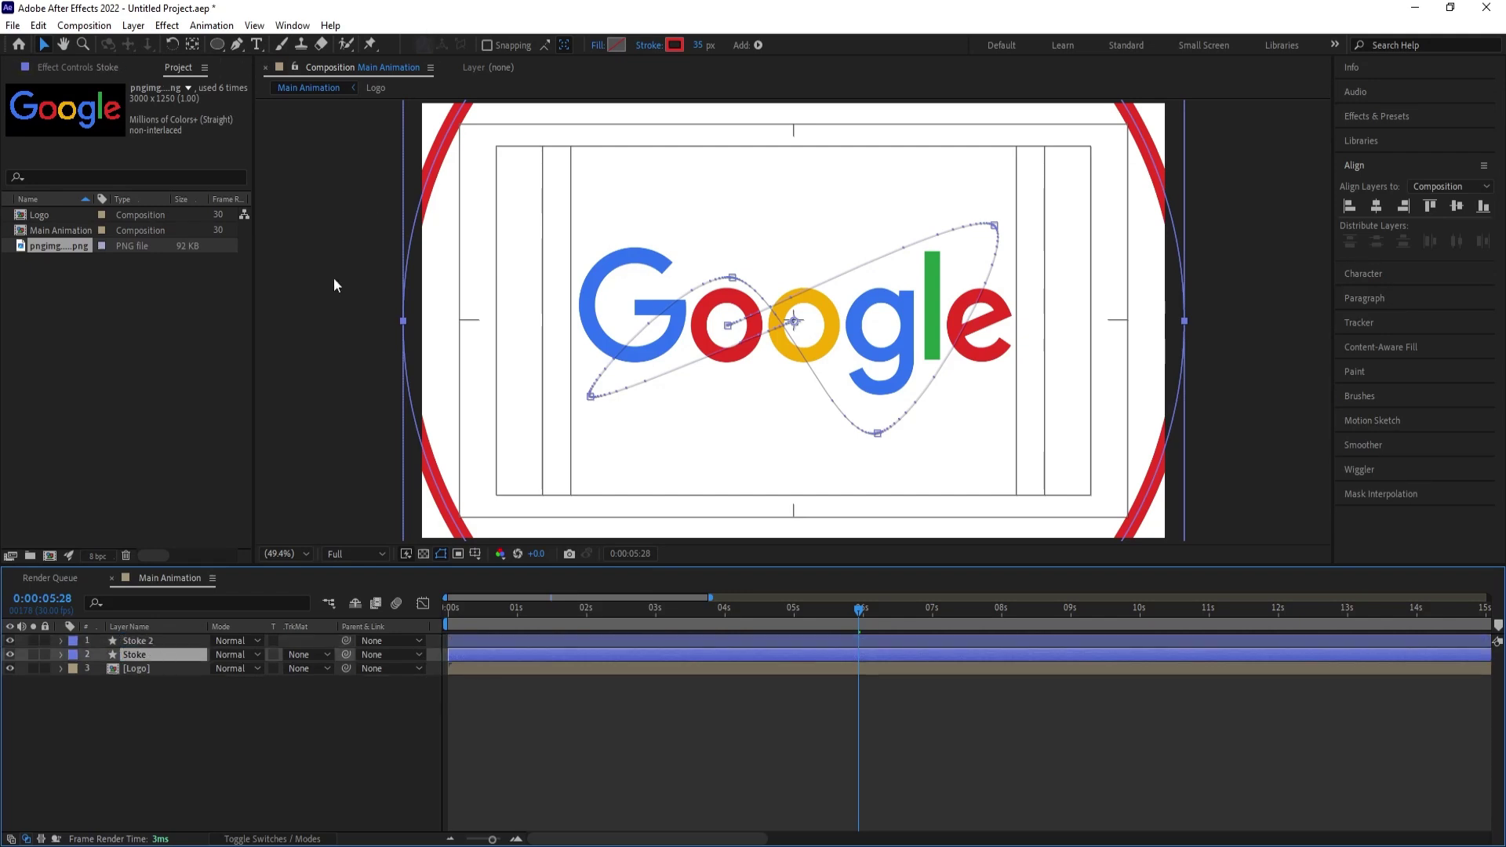
key(Return)
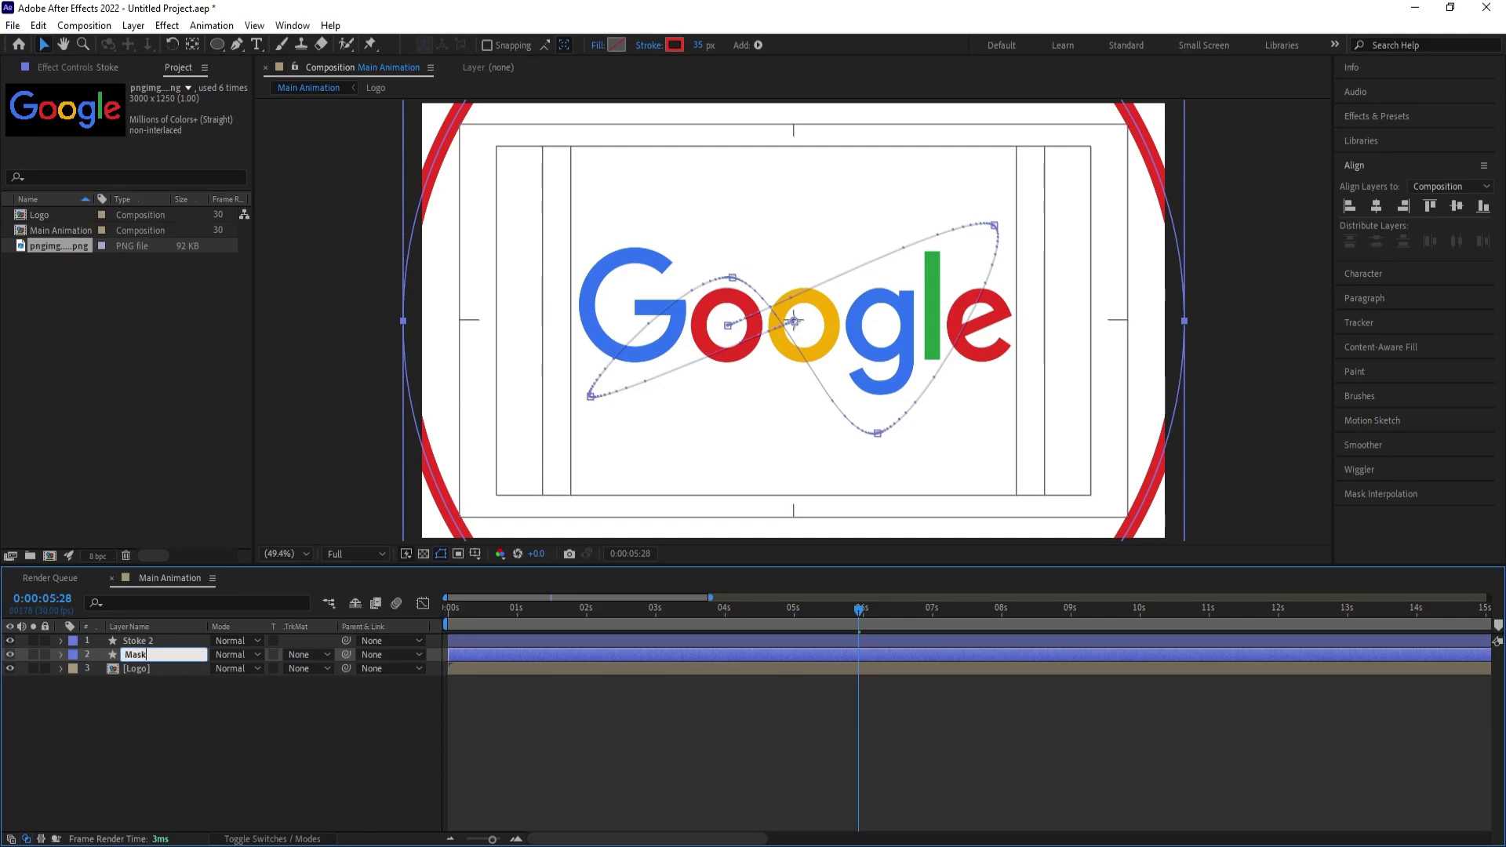
key(Return)
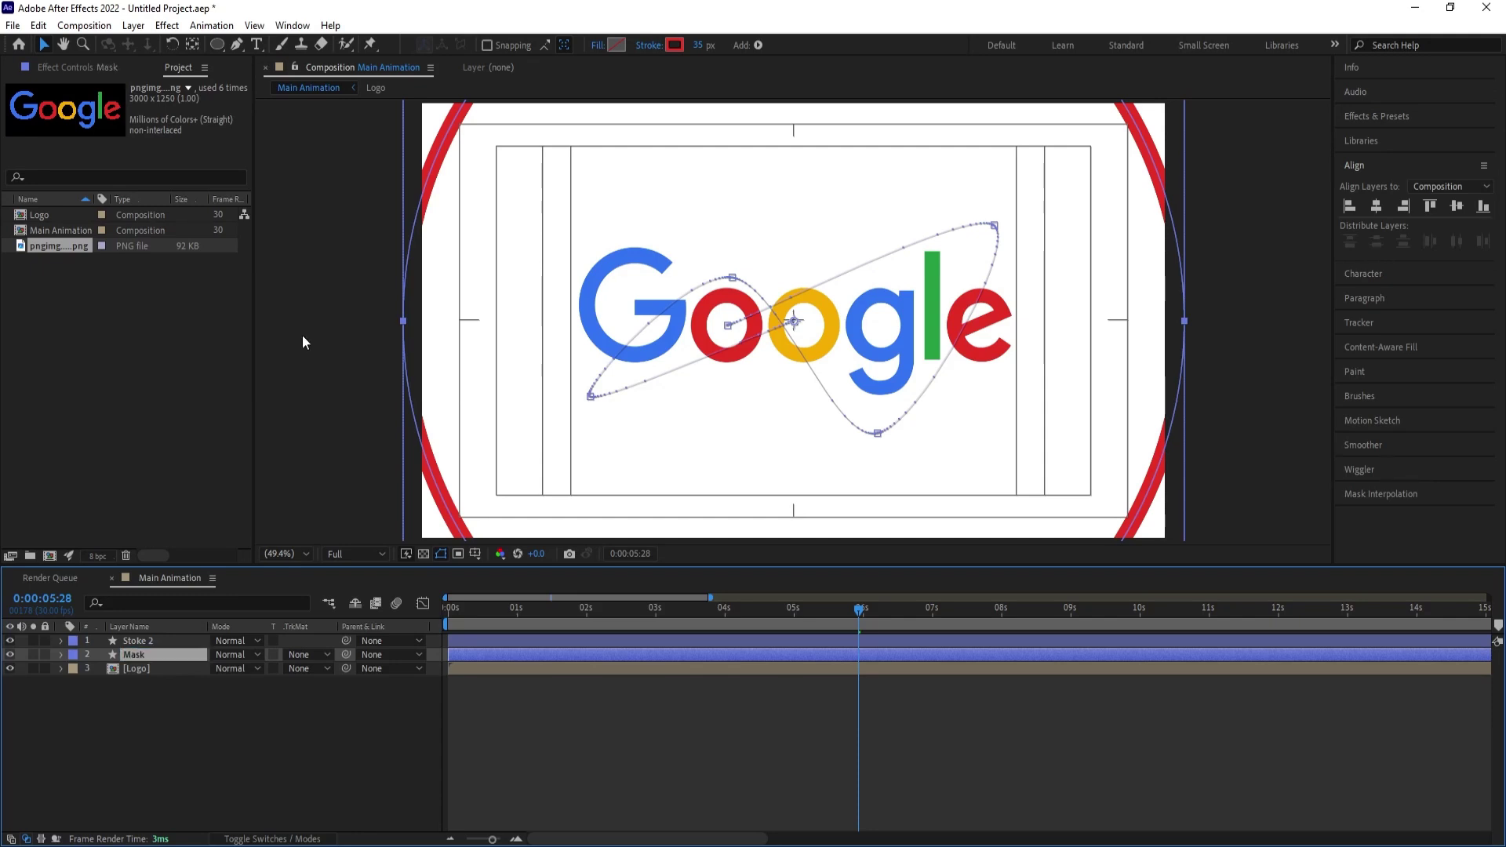
click(616, 45)
key(Return)
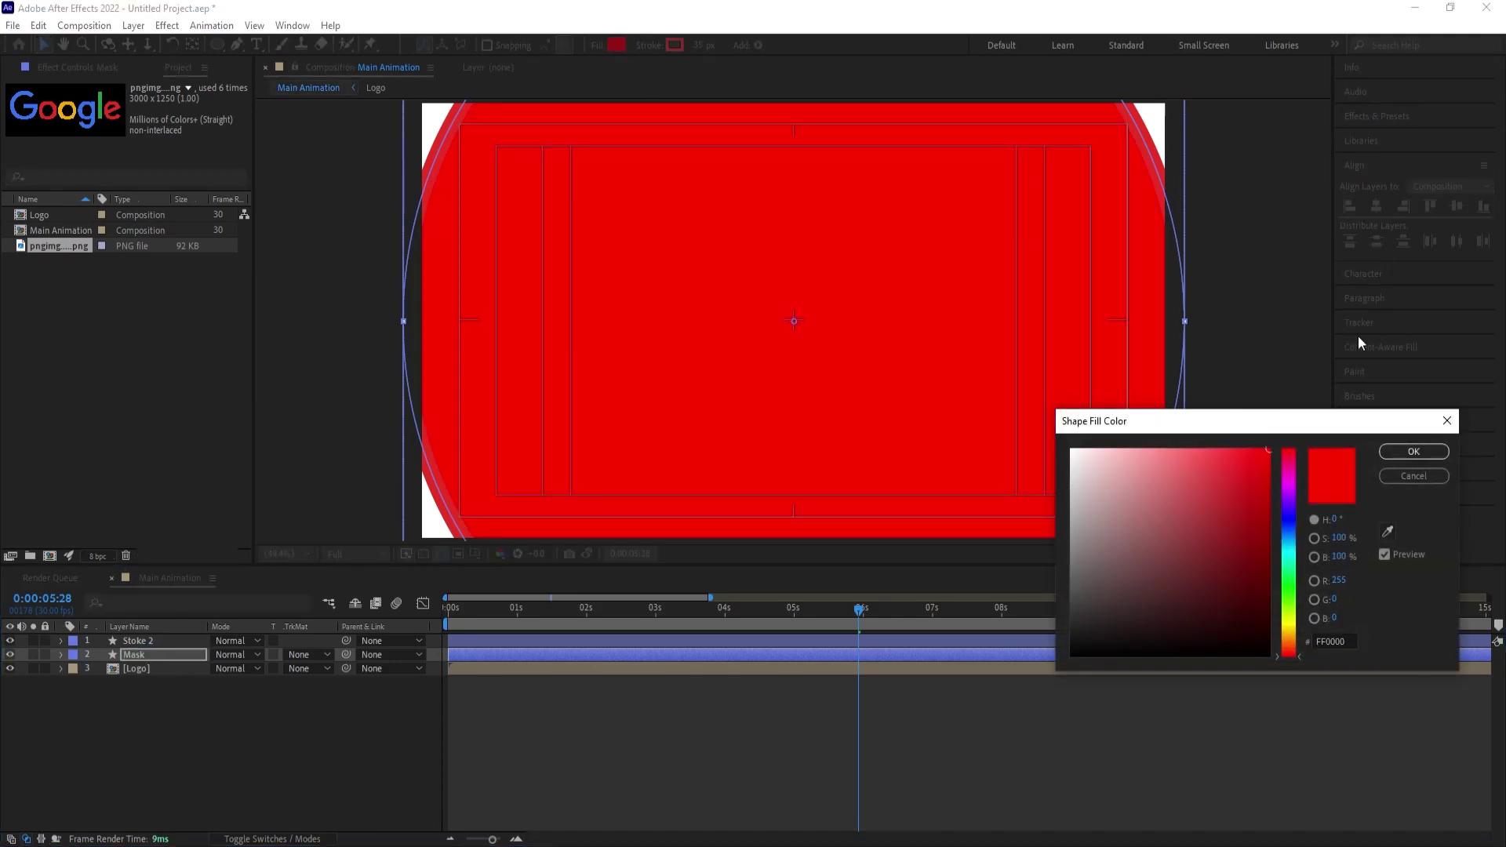
Set the Logo layer's track matte to Alpha so that it uses the Mask layer above.
click(256, 746)
click(154, 669)
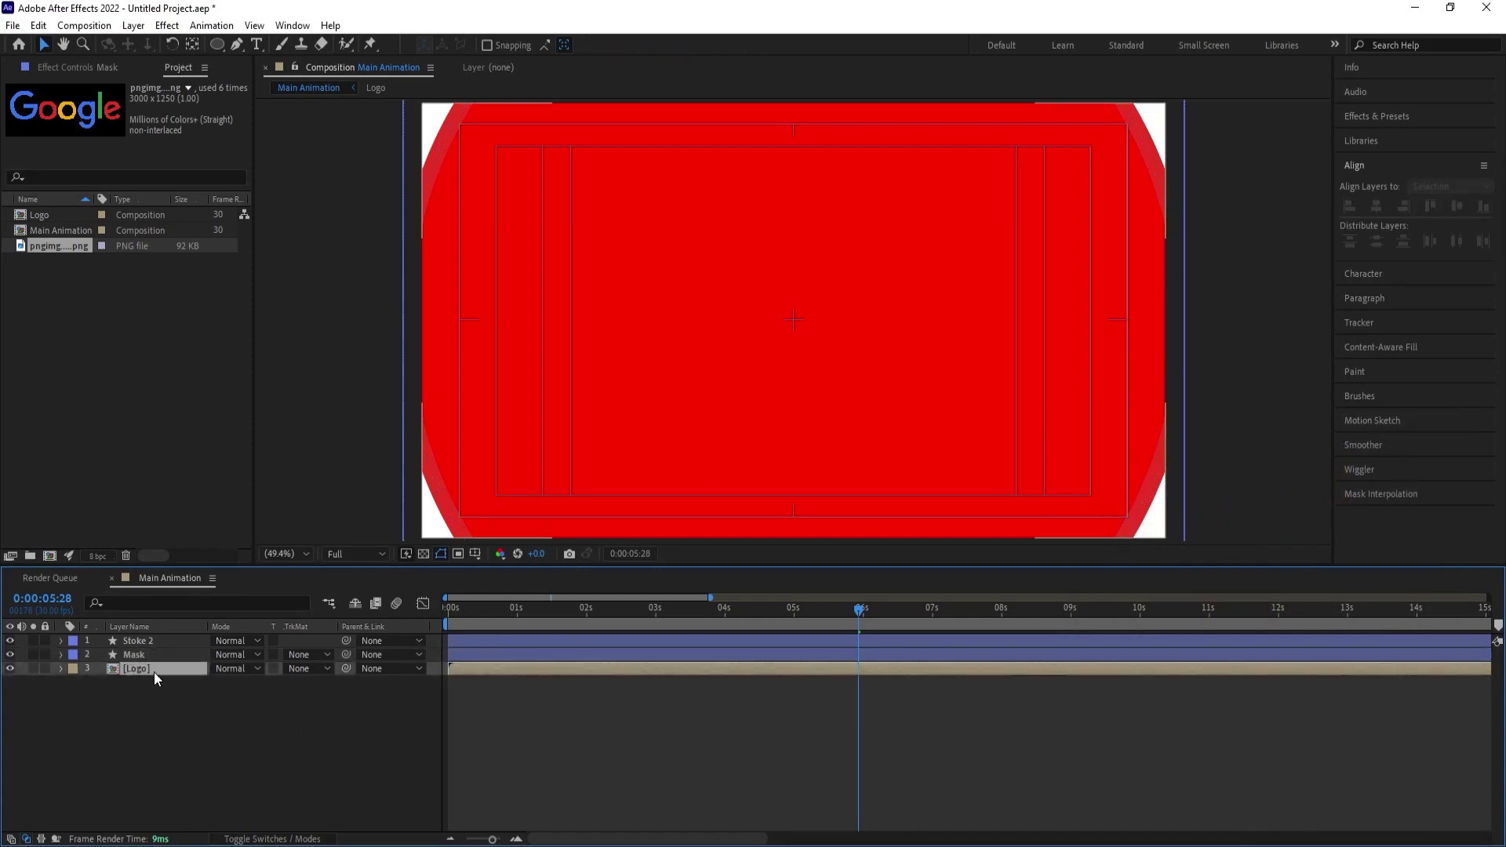
click(298, 668)
click(328, 706)
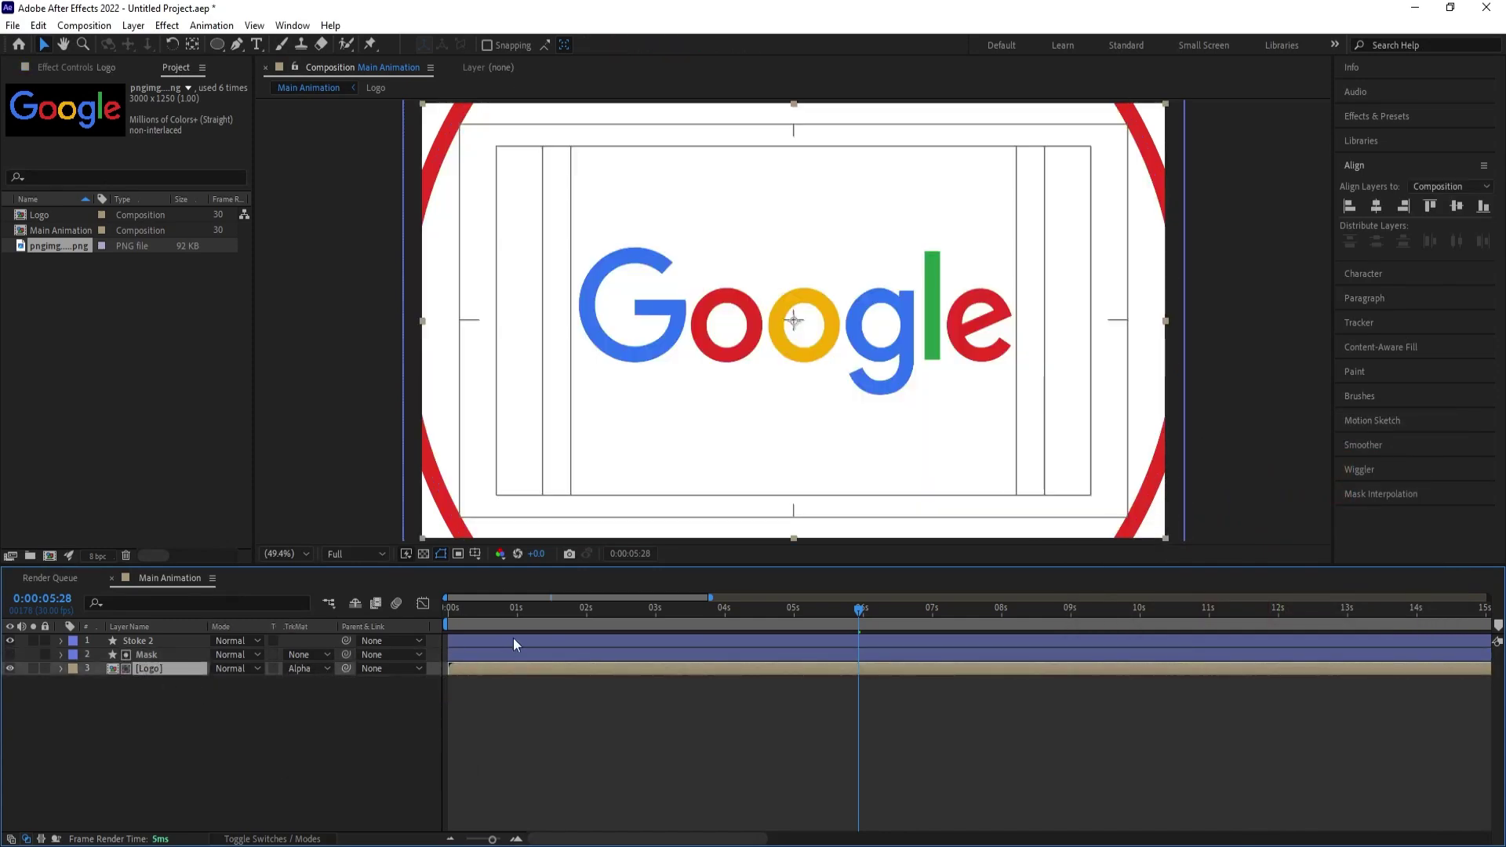
Preview the masked logo reveal in Main Animation and stop at 0:00:05:28.
click(499, 615)
key(space)
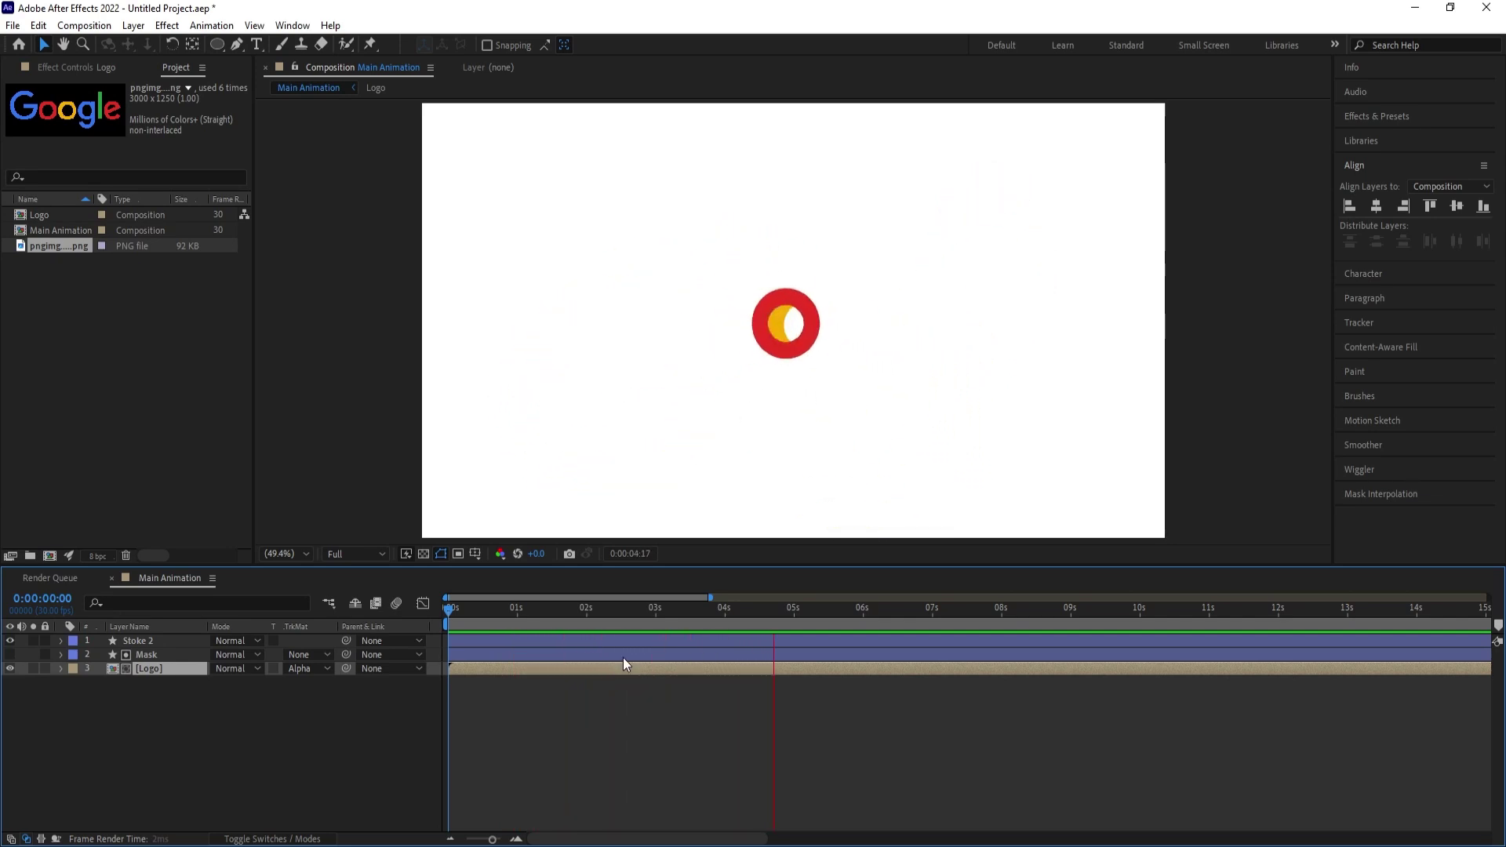
key(space)
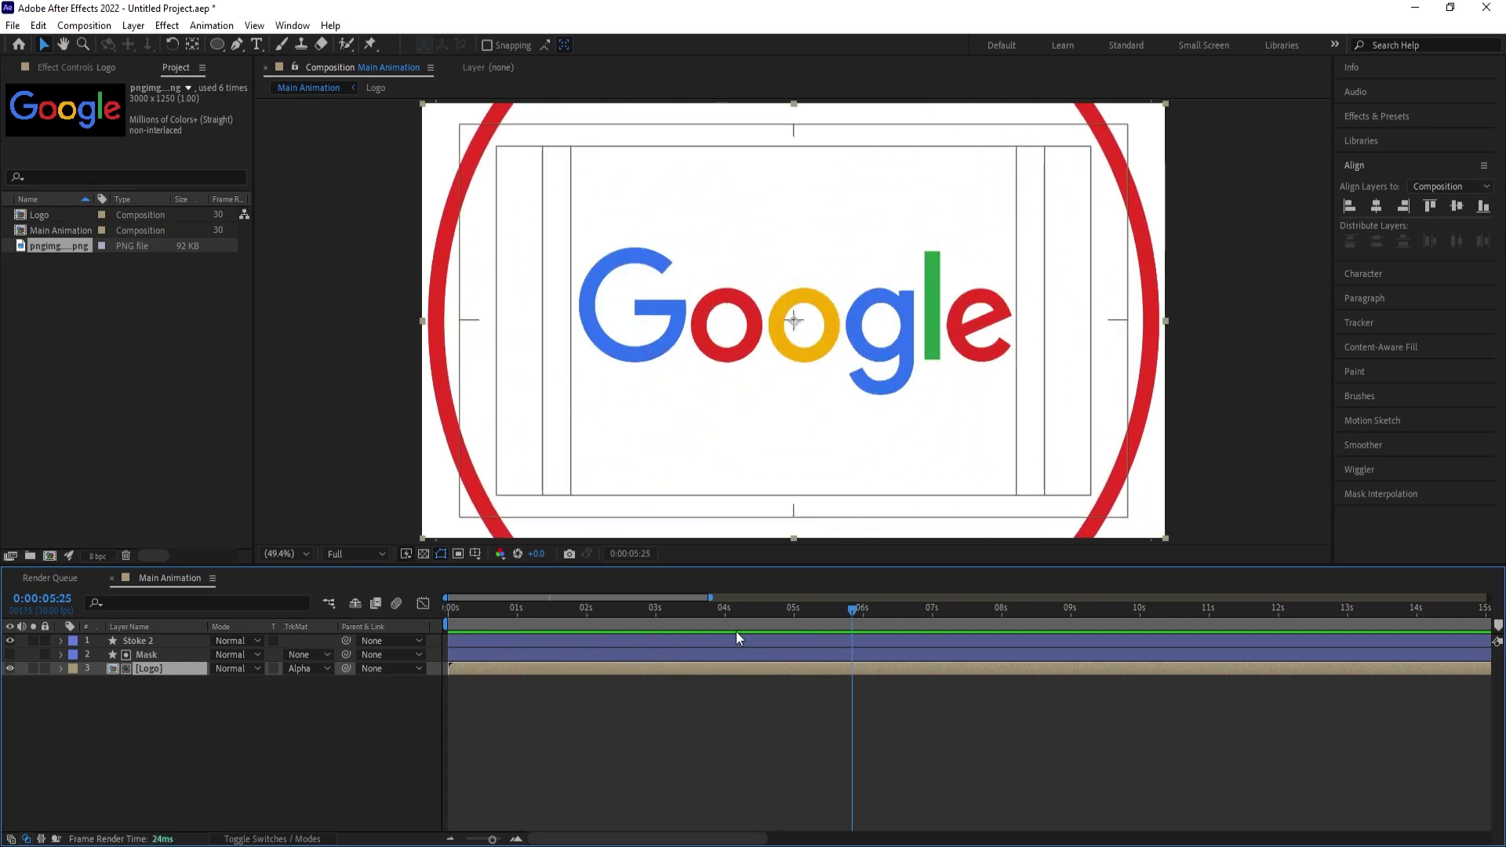
click(835, 610)
key(space)
key(space)
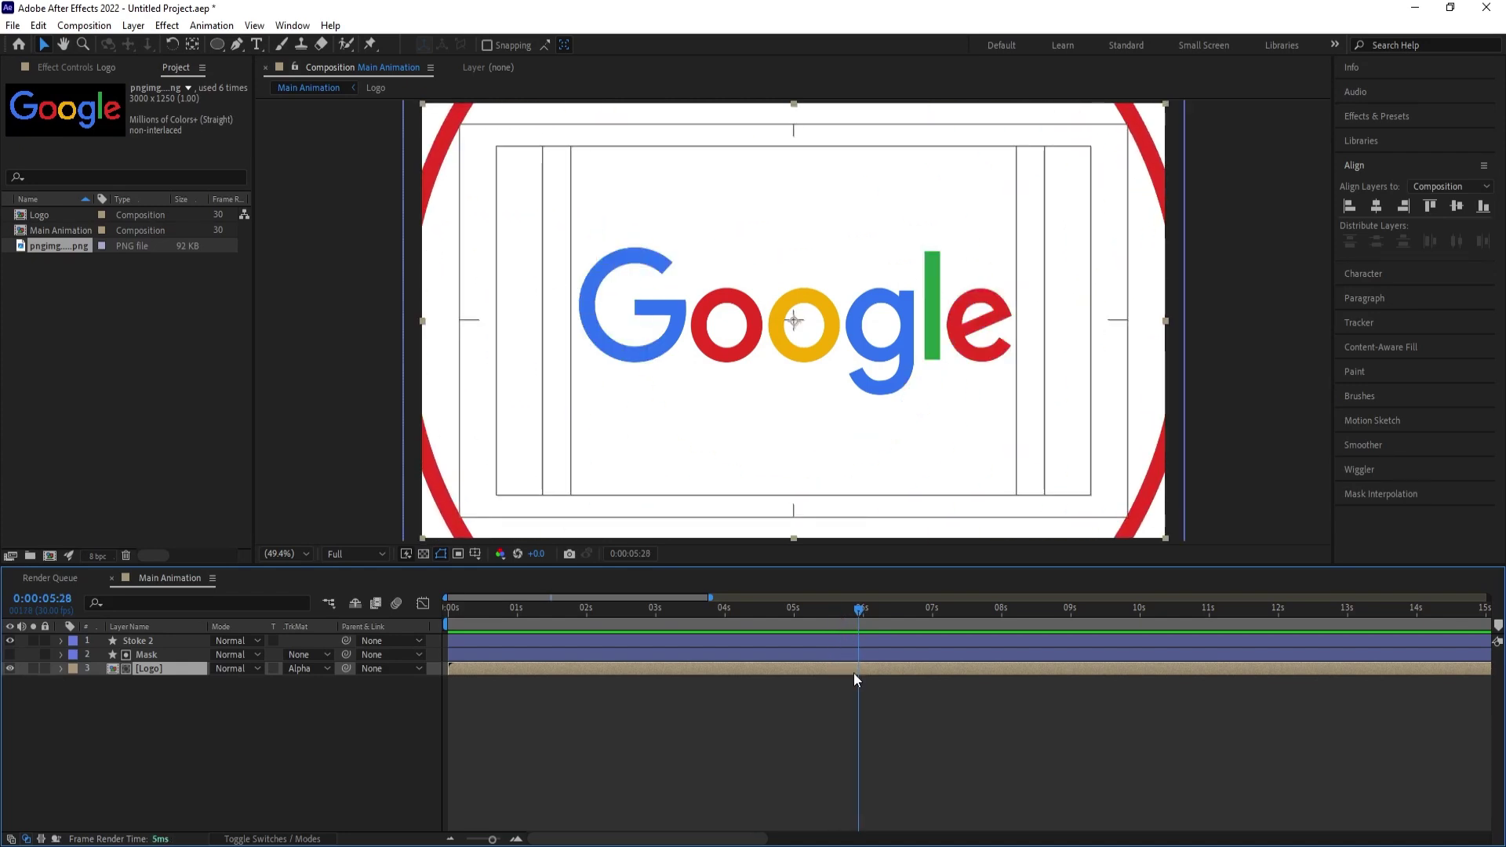
In the Logo composition, keyframe position and rotation at 0:00:05:28 for every letter except the red o.
double_click(854, 671)
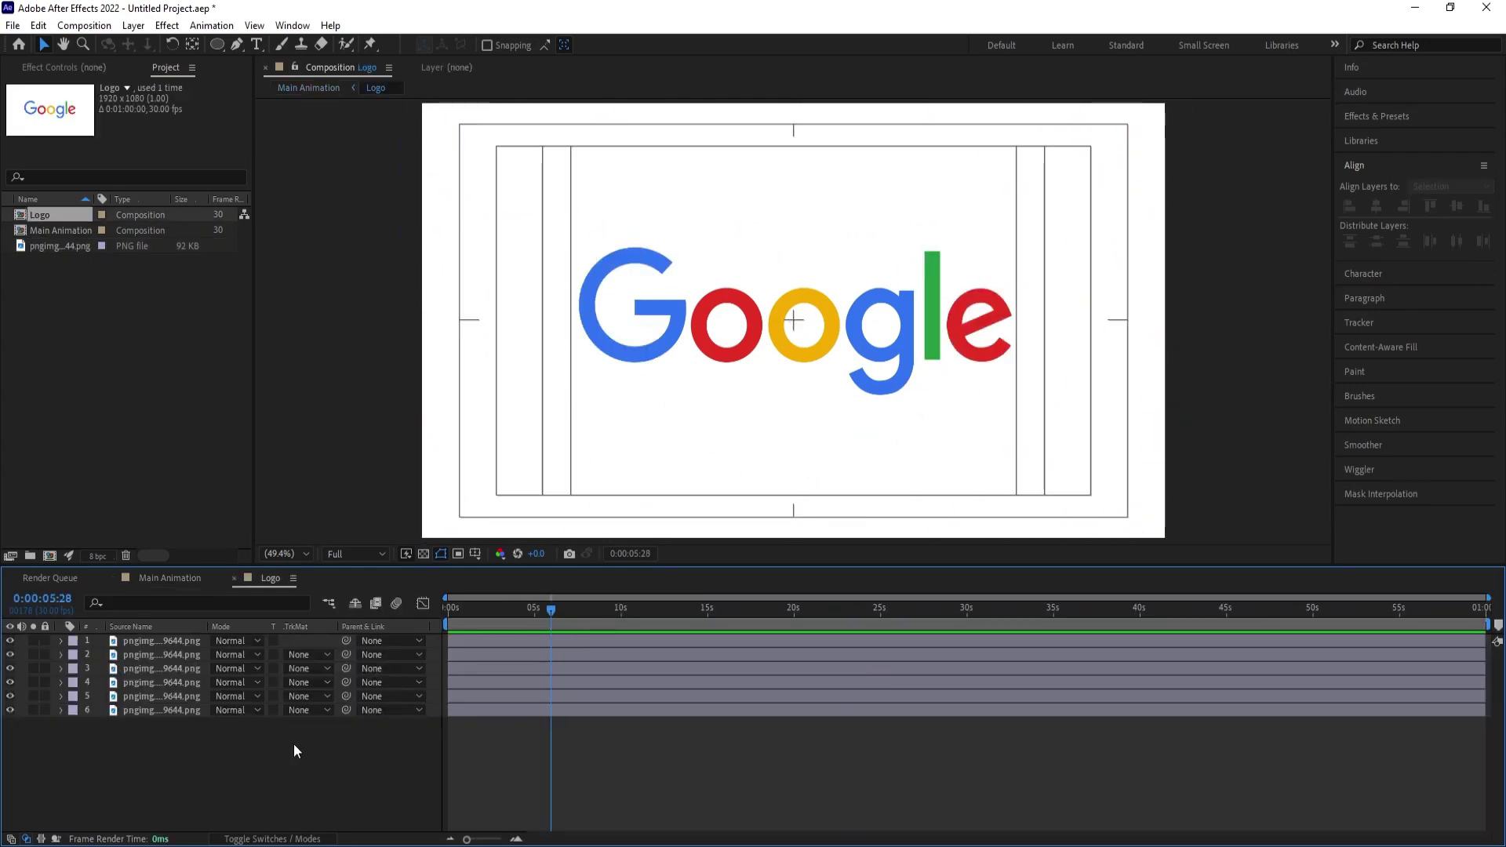
click(716, 346)
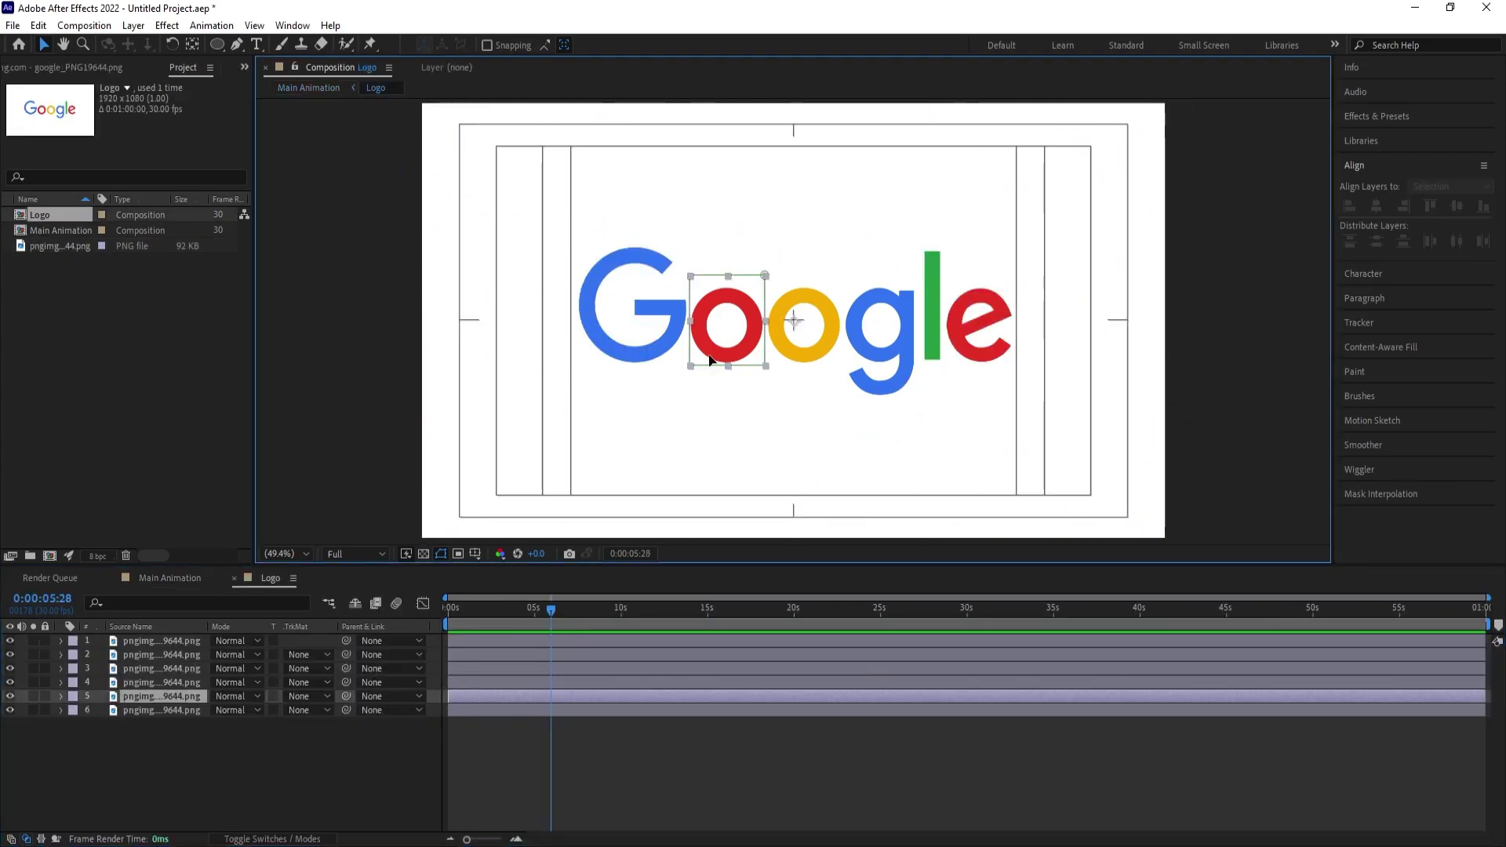
click(656, 331)
shift+click(798, 349)
shift+click(907, 342)
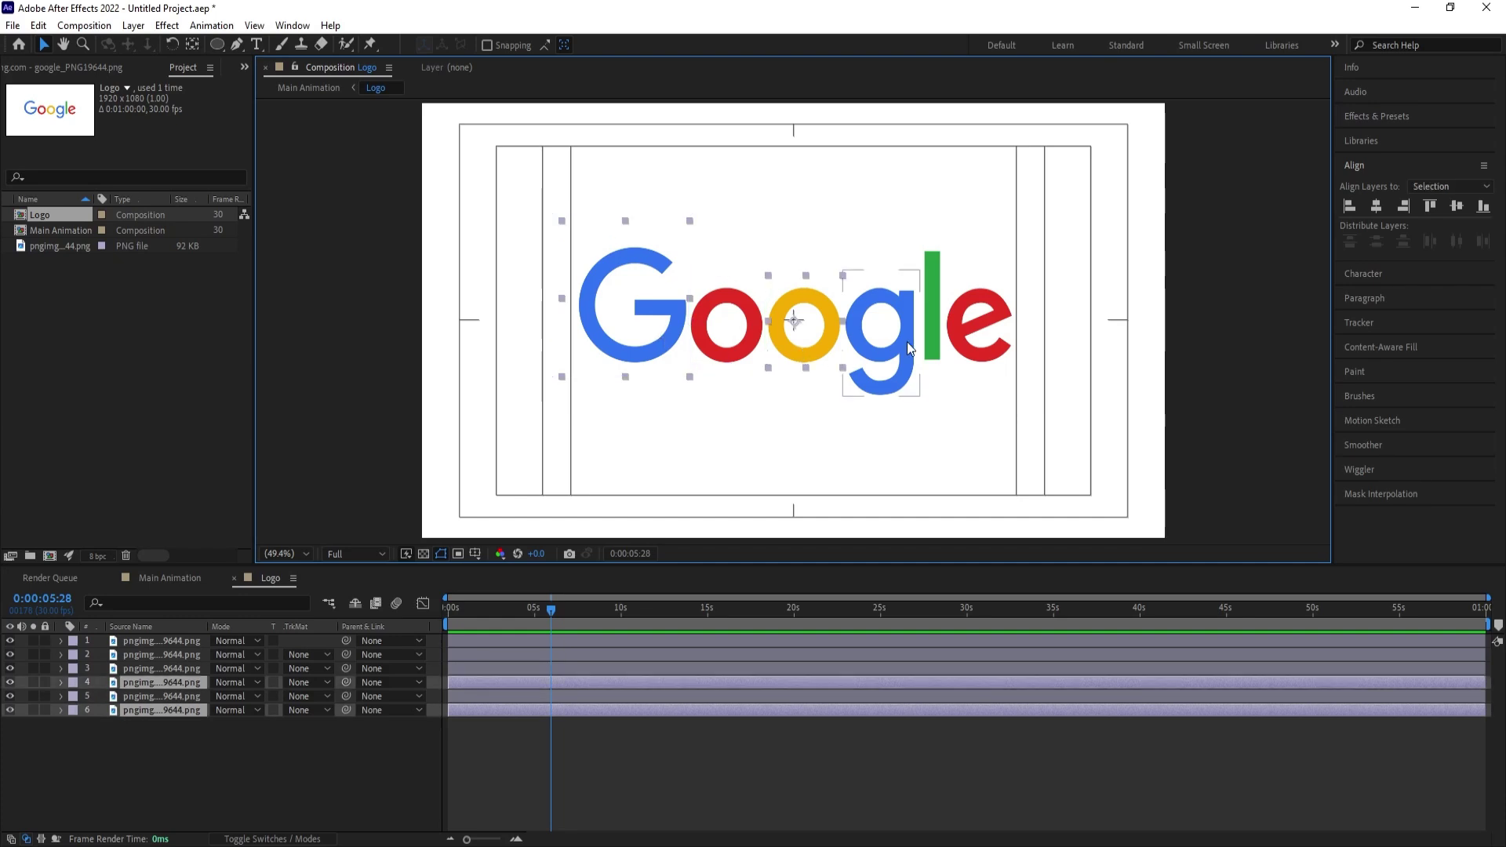
shift+click(932, 300)
shift+click(972, 314)
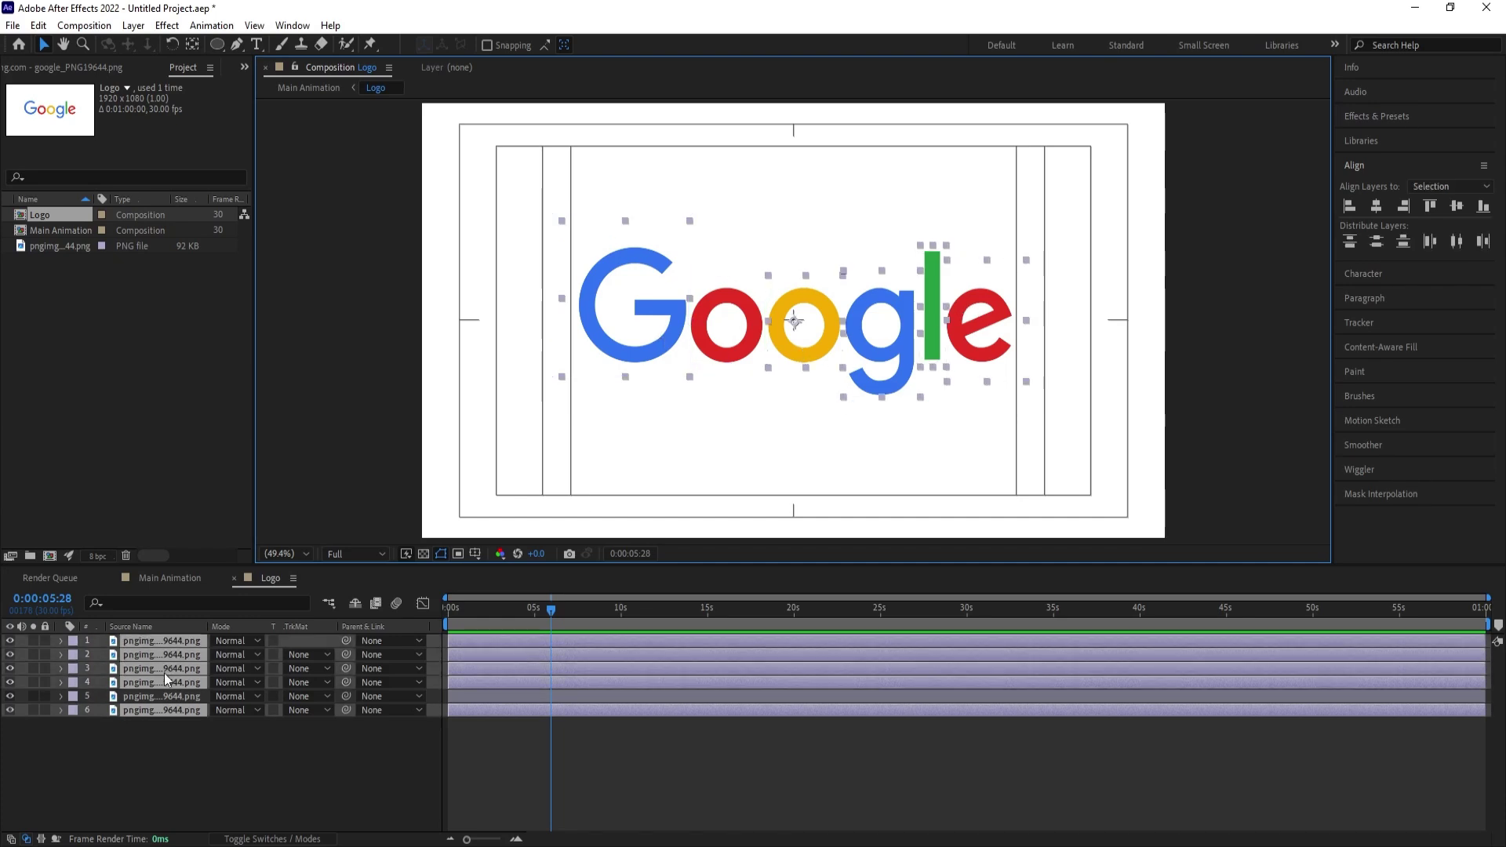
ctrl+click(163, 696)
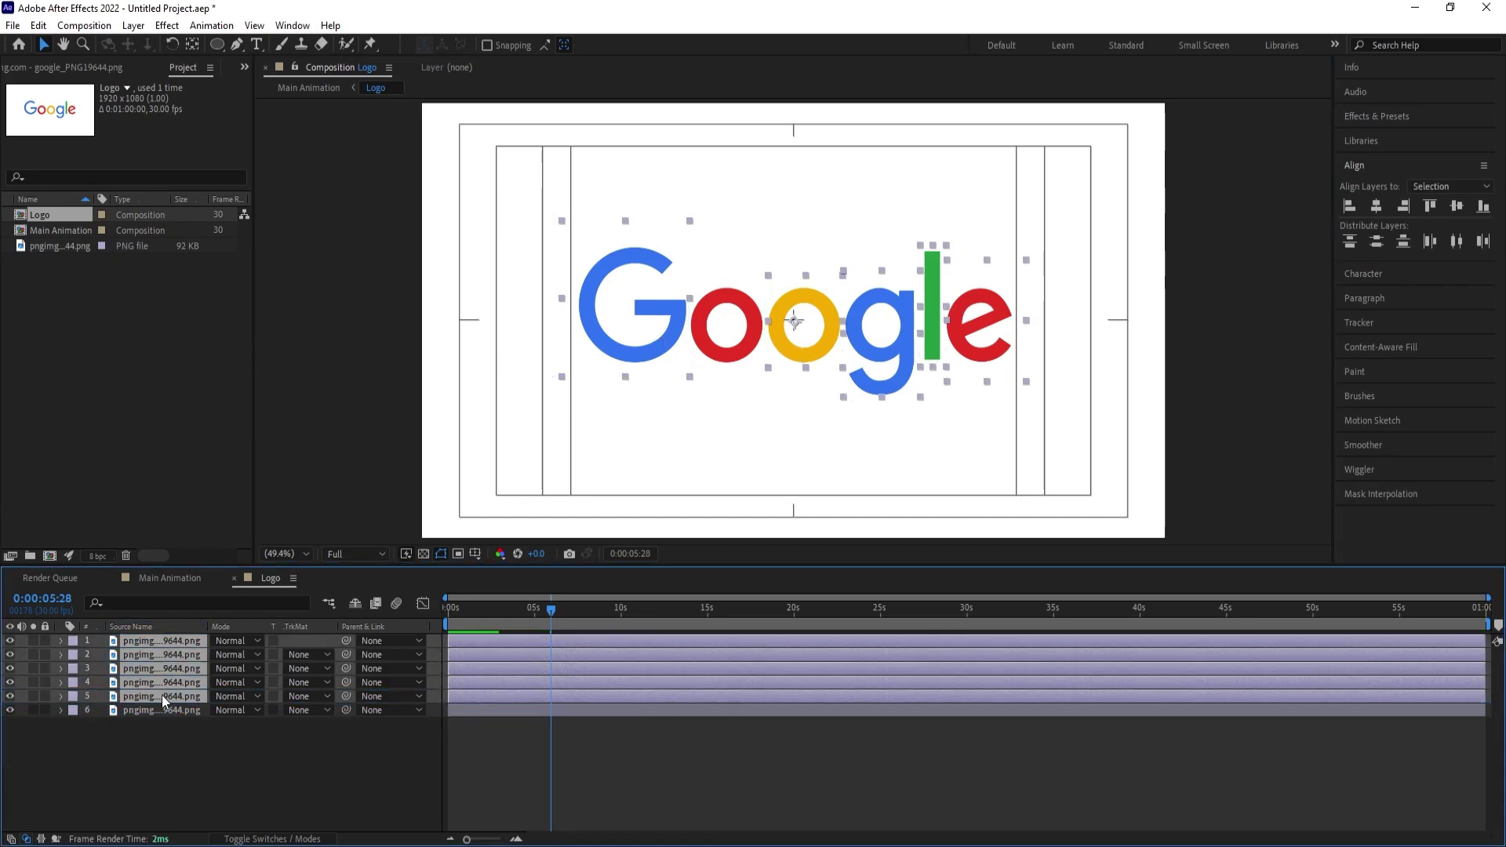
key(p)
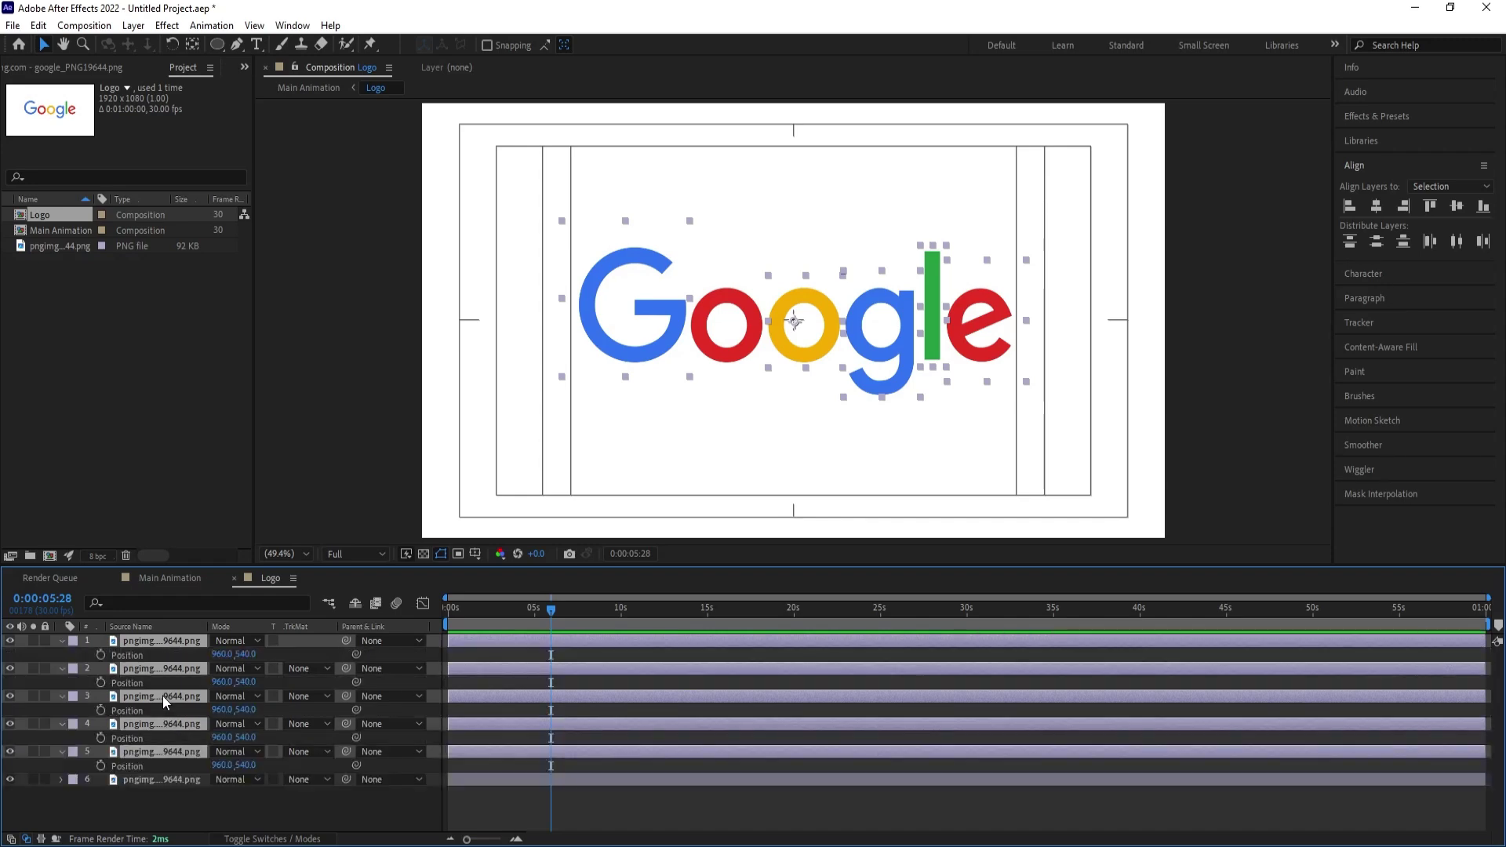
click(101, 656)
key(alt+shift+r)
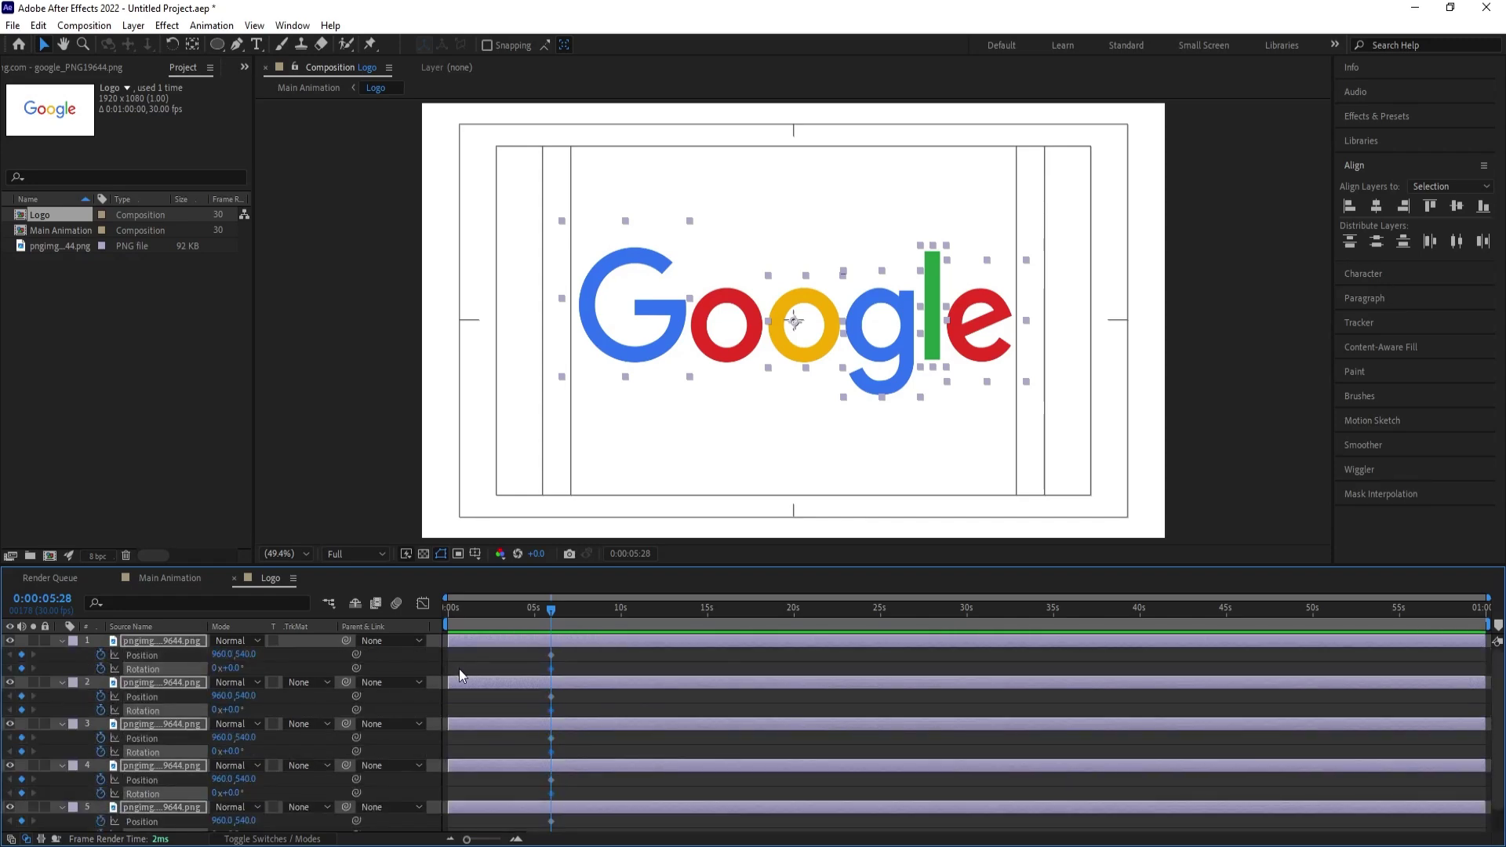
At 0:00:06:29, move G, g and e below the frame and the yellow o and l above it.
key(=)
key(=)
click(623, 614)
click(595, 655)
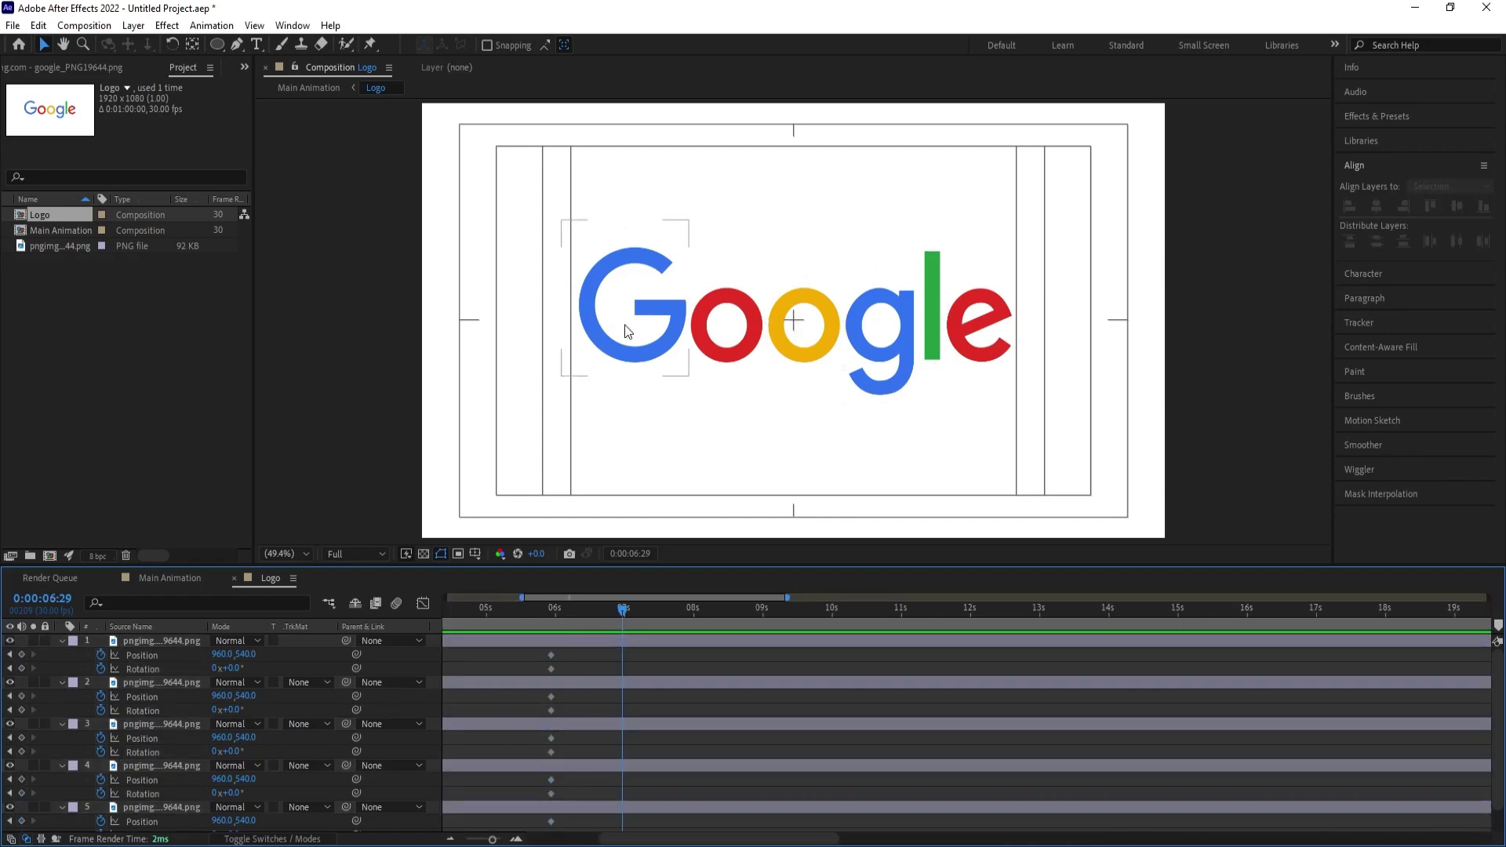
click(650, 336)
drag(656, 328, 665, 620)
click(822, 360)
drag(821, 340, 824, 72)
click(866, 320)
drag(863, 320, 866, 578)
click(934, 345)
drag(934, 345, 935, 71)
click(941, 345)
drag(940, 345, 958, 595)
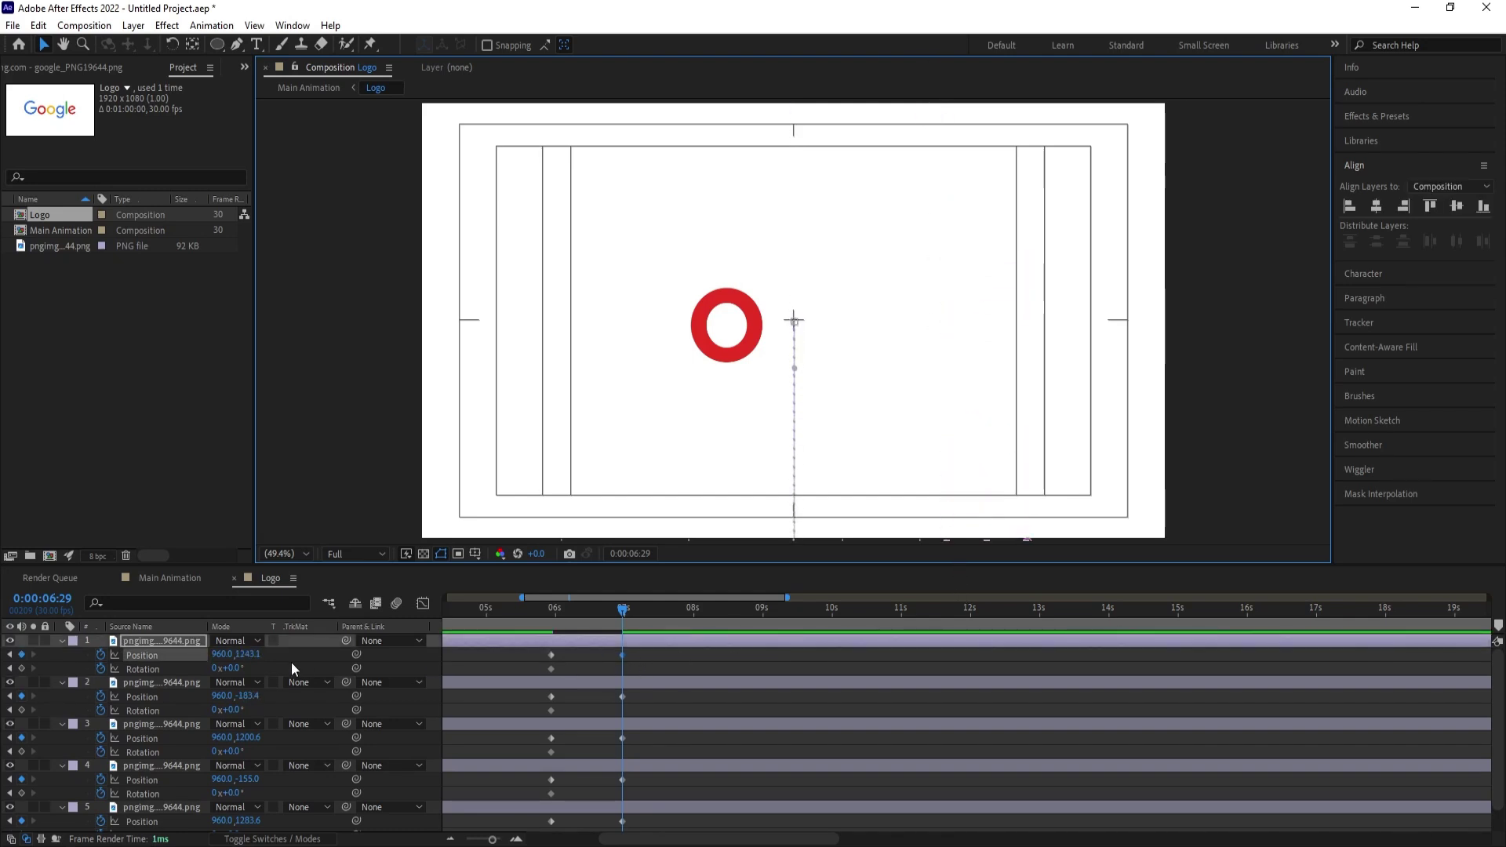
Set the rotation of the five animated letters to 2° at 0:00:06:29.
click(240, 667)
text(2)
key(Return)
click(240, 711)
text(2)
key(Return)
click(240, 752)
text(2)
key(Return)
click(240, 793)
text(2)
key(Return)
scroll(288, 789, down, 1)
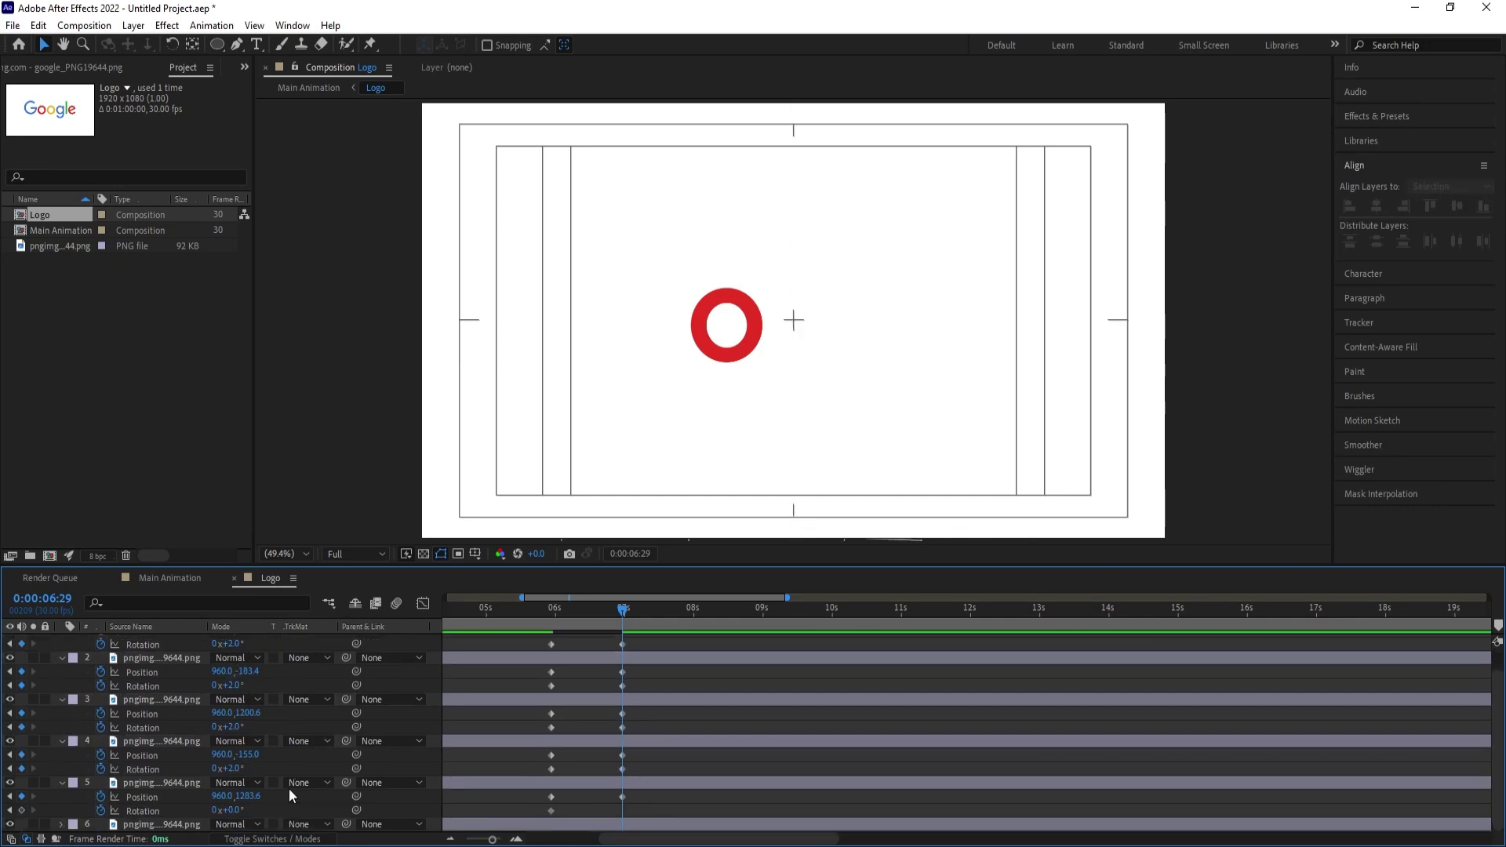
click(242, 808)
text(2)
key(Return)
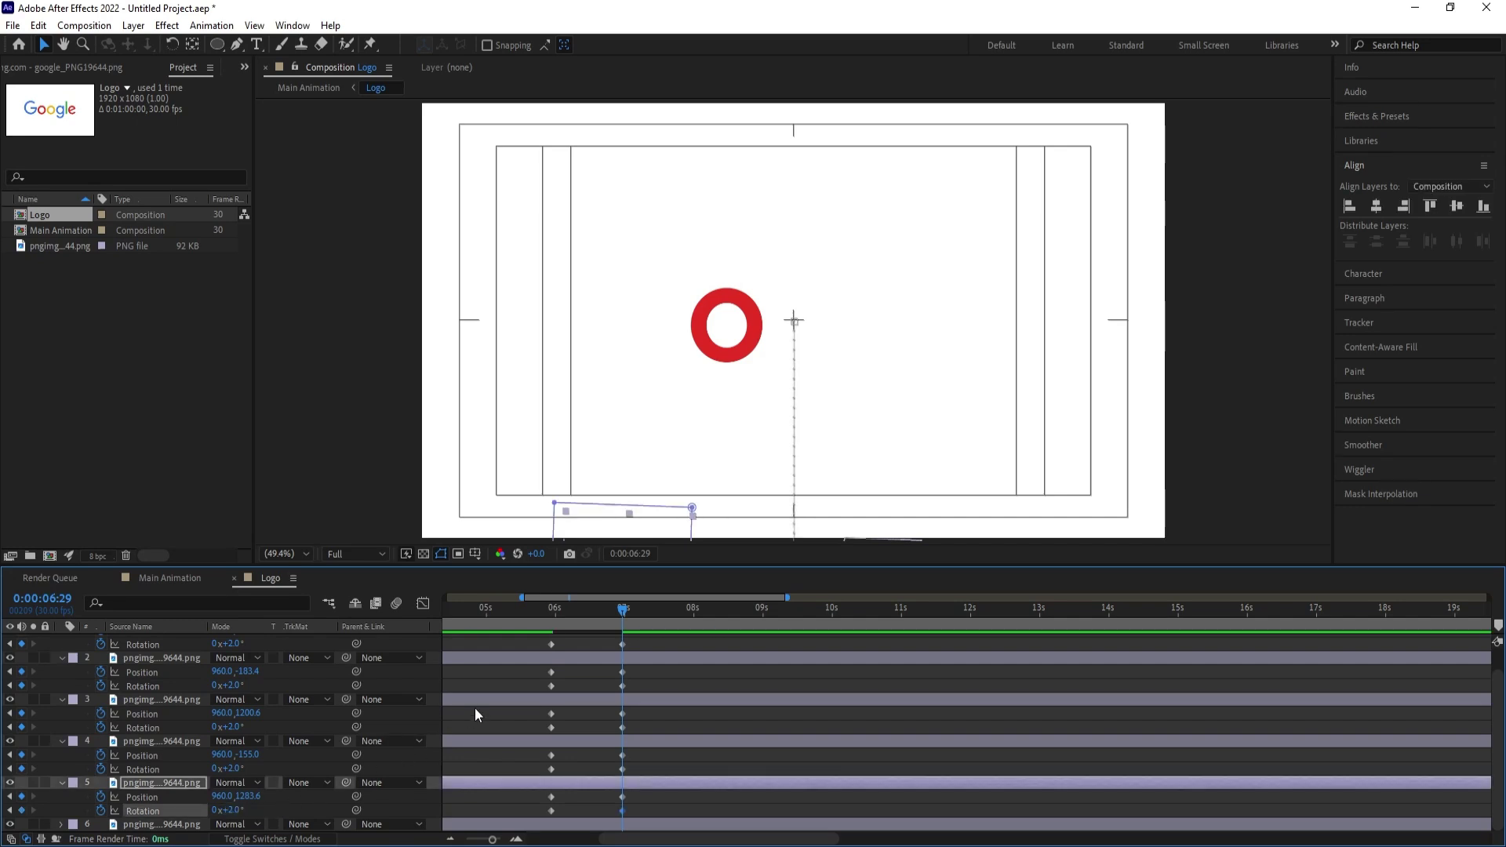
Apply Easy Ease to all the letters' keyframes and sharpen the peak of their speed graph.
key(space)
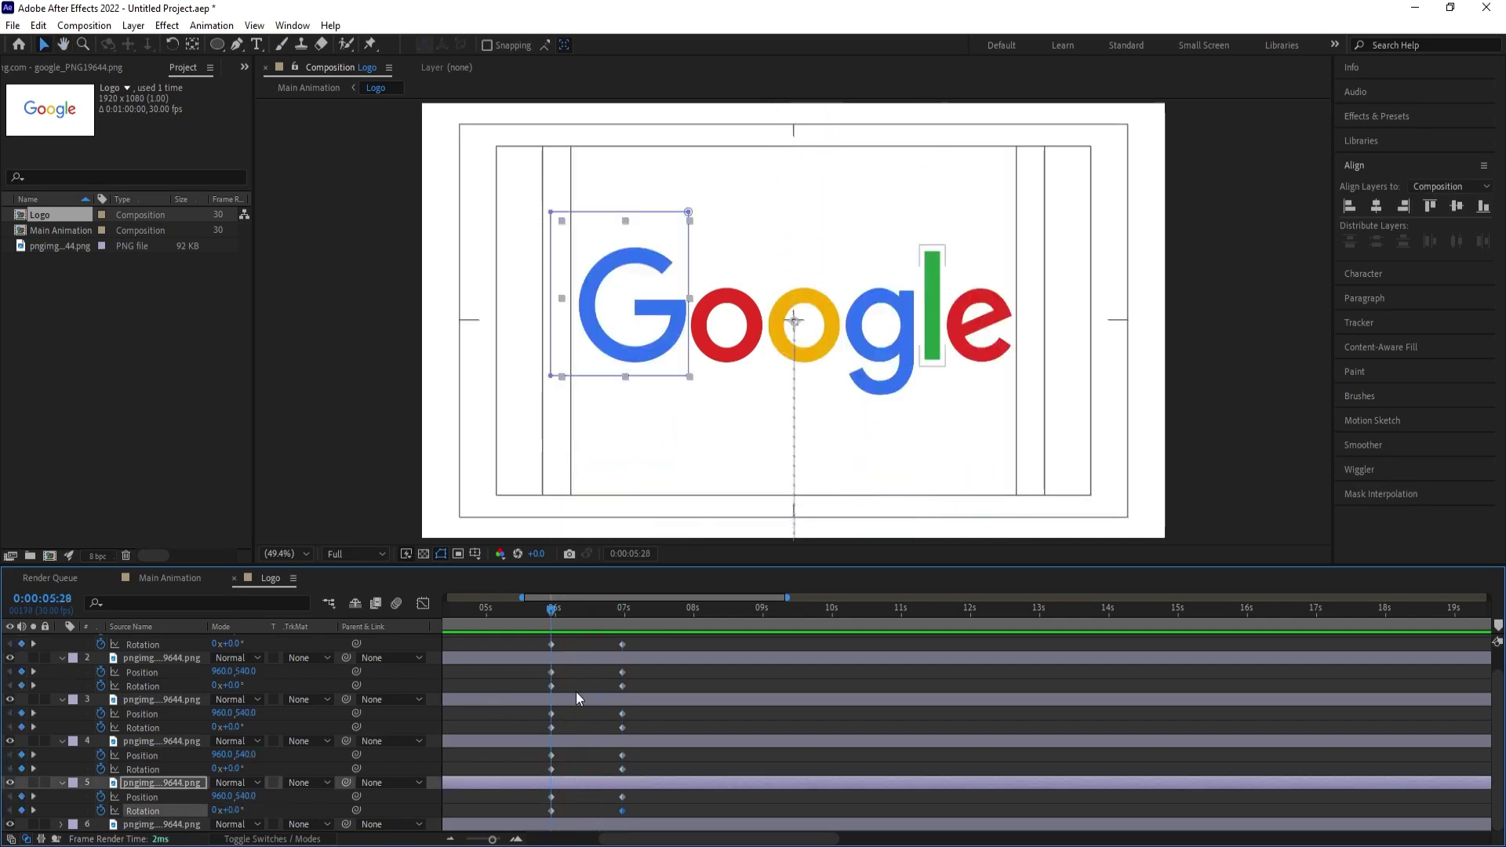
drag(646, 801, 520, 501)
key(F9)
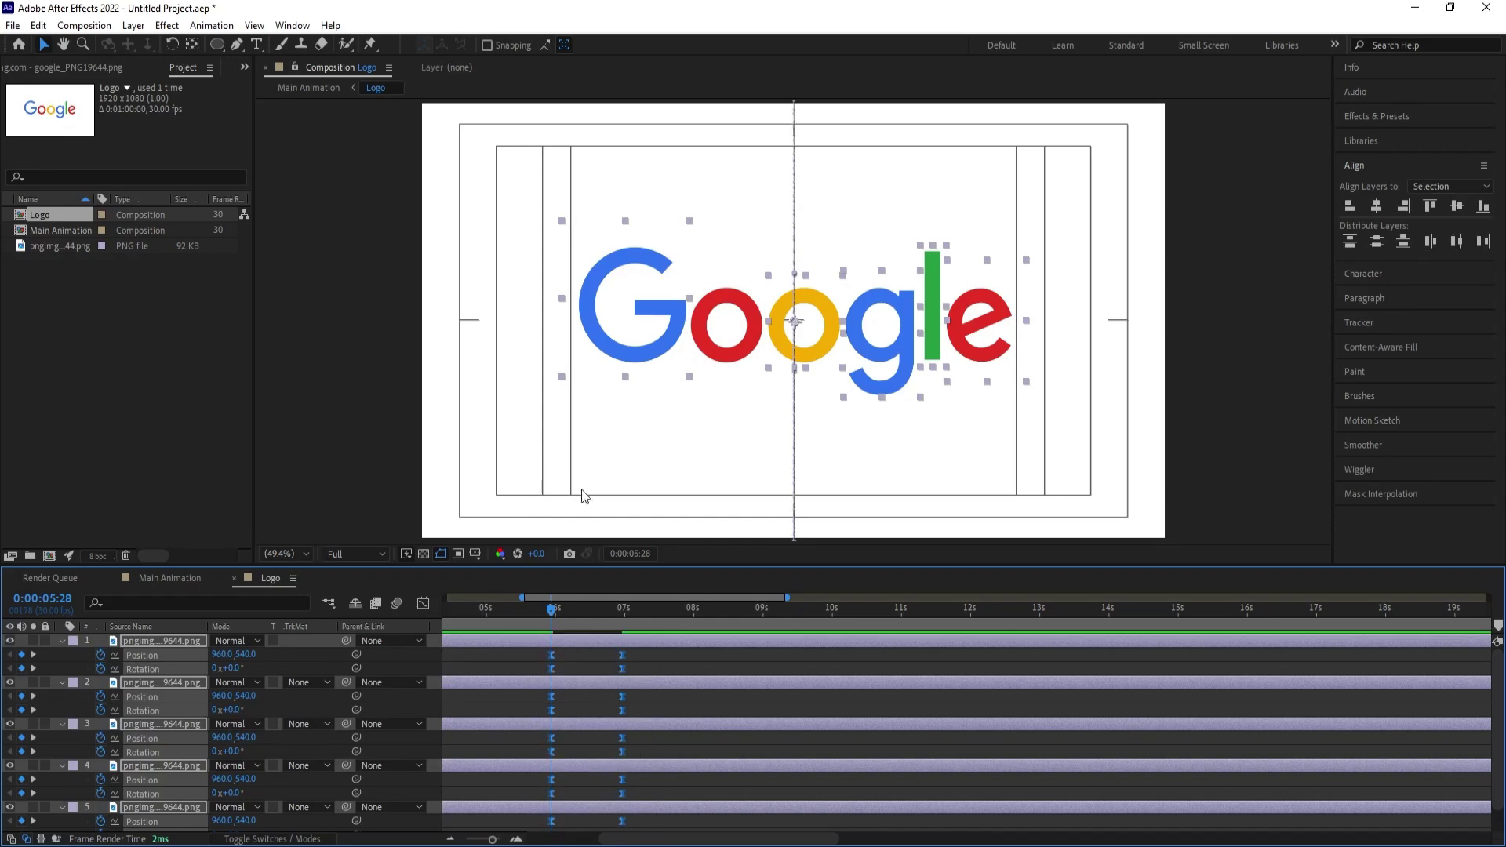
click(423, 603)
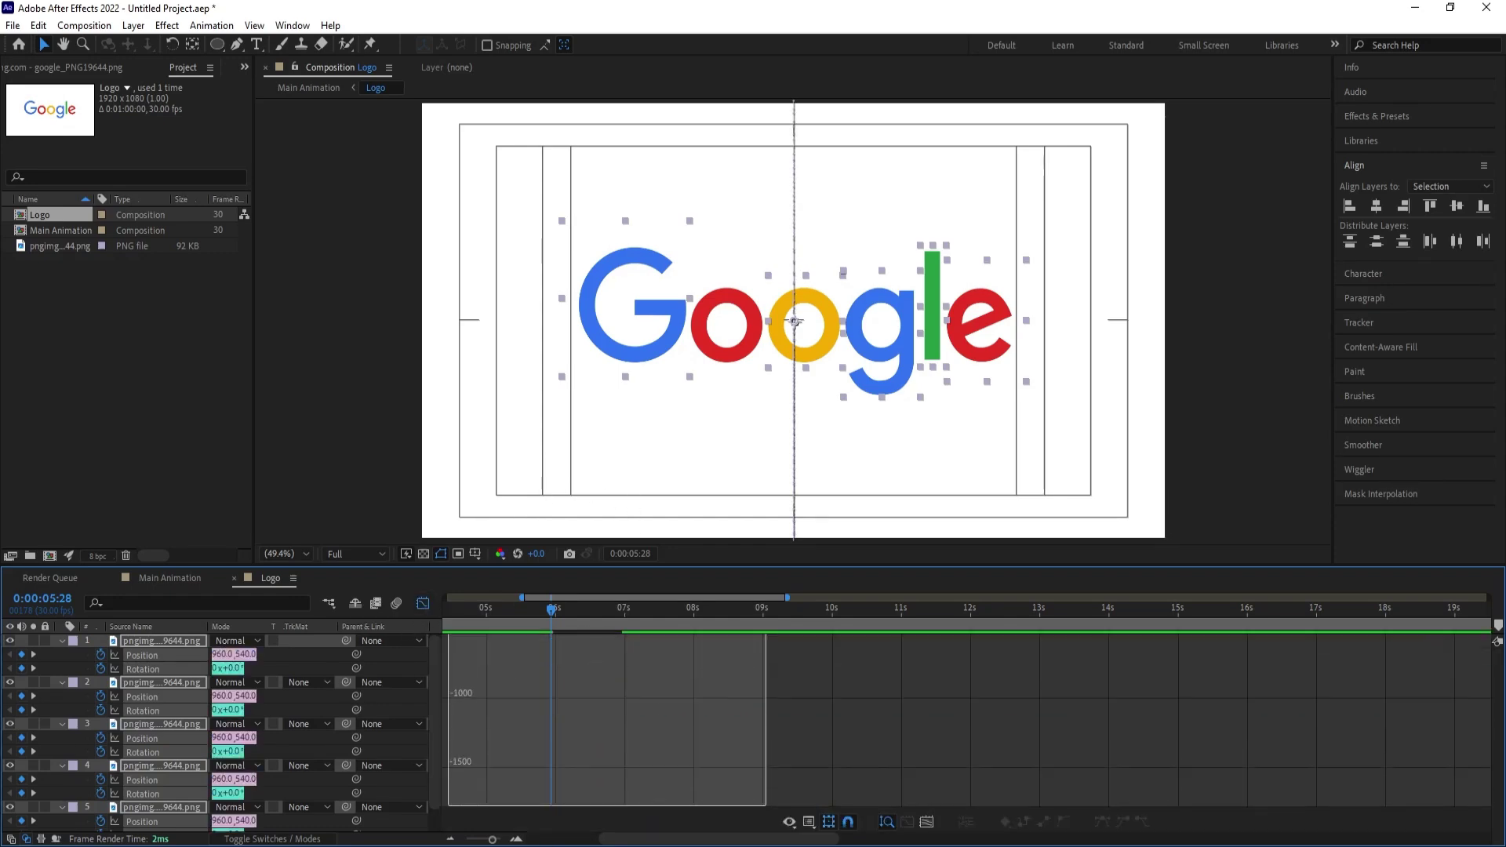
drag(612, 793, 579, 790)
key(space)
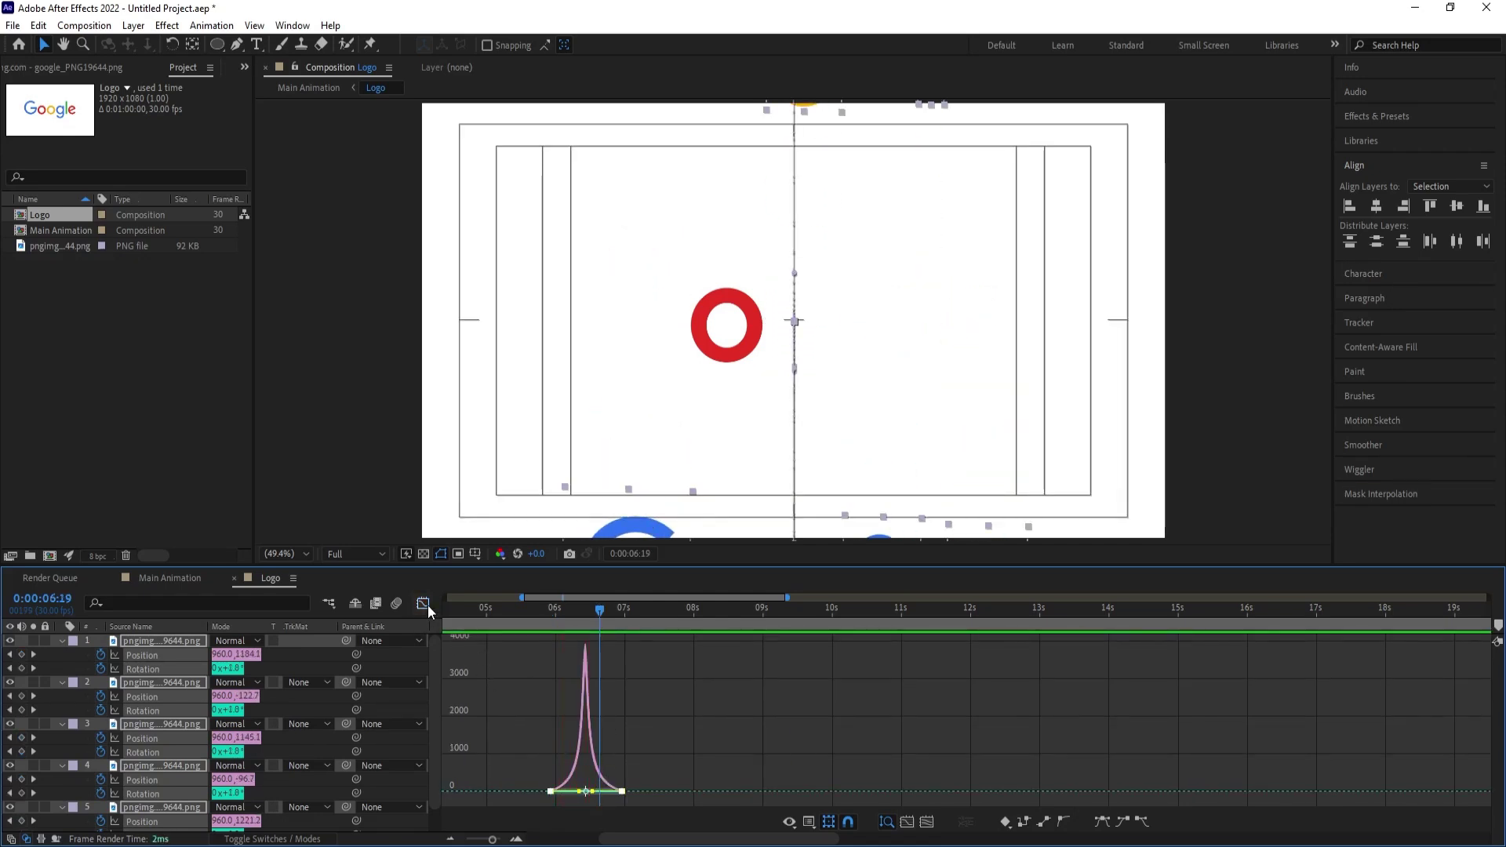
click(424, 604)
click(572, 659)
key(j)
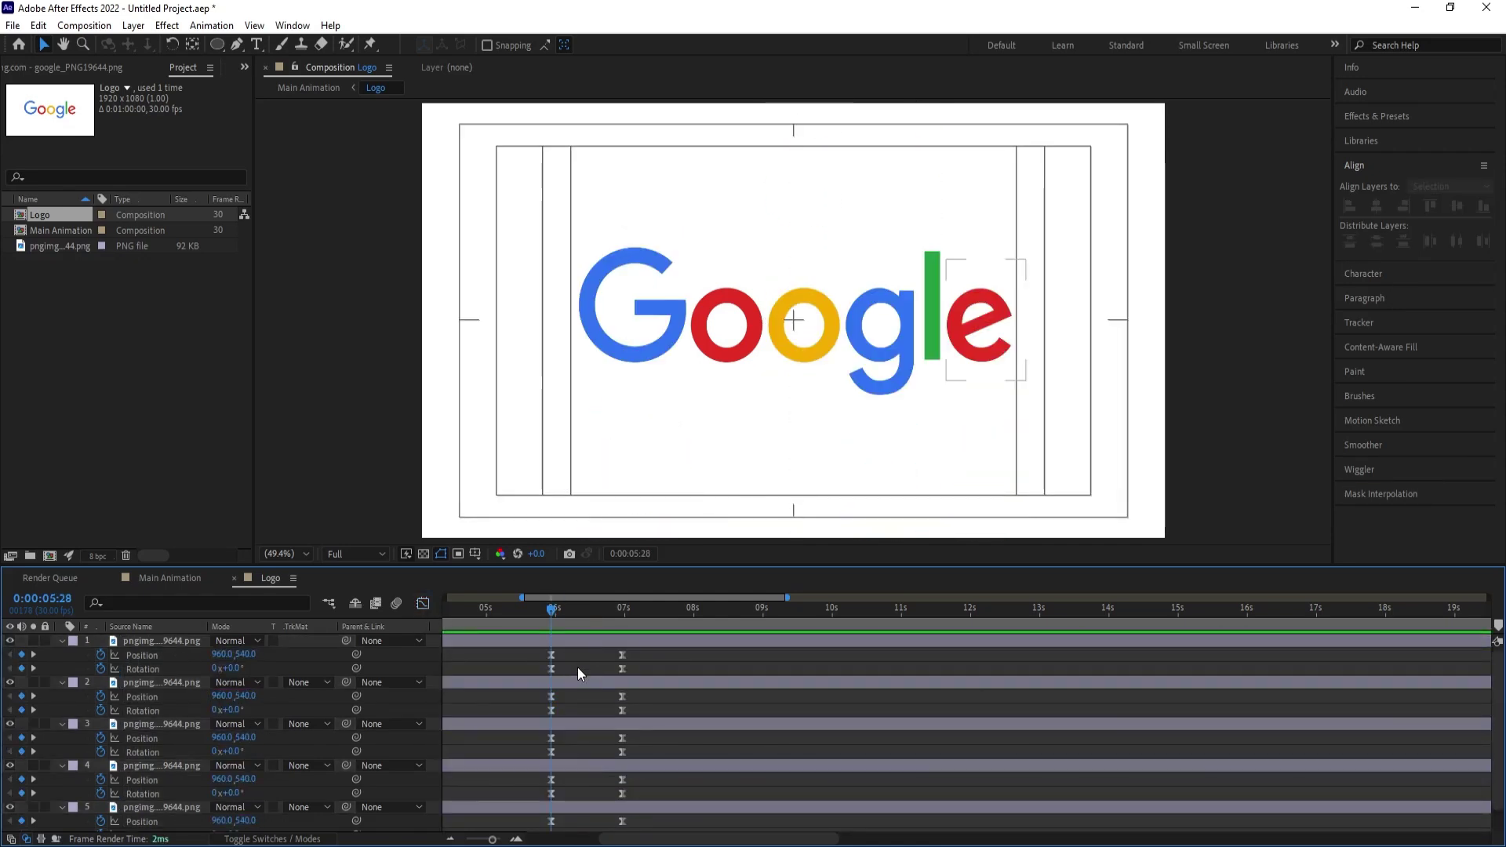
Shift the yellow o layer to start at 0:00:00:02 and the g layer at 0:00:00:04.
drag(533, 623, 332, 602)
click(513, 760)
scroll(516, 762, down, 1)
key(=)
key(=)
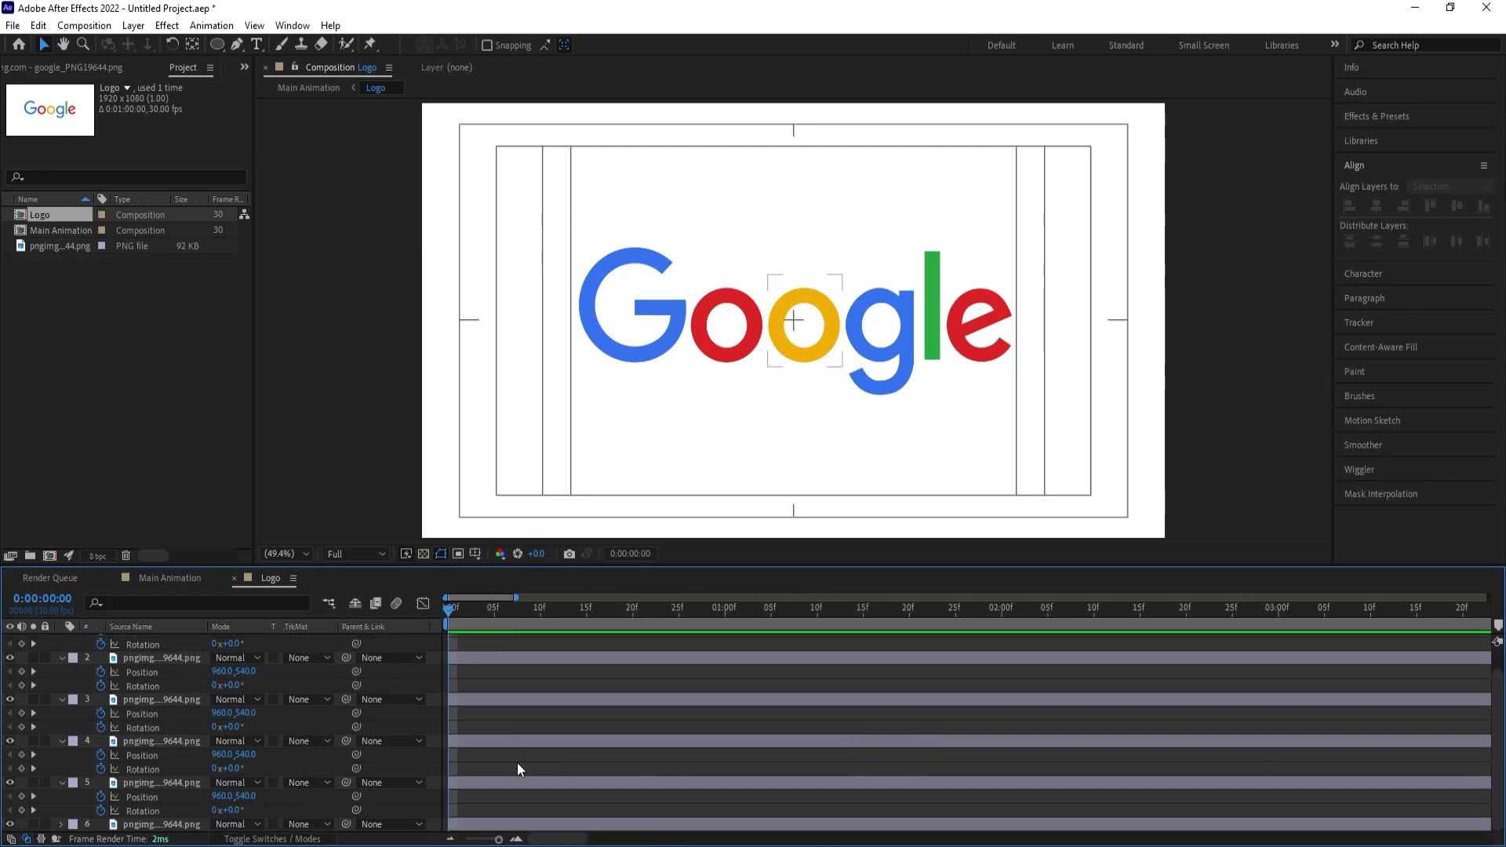
key(Page_Down)
key(Page_Down)
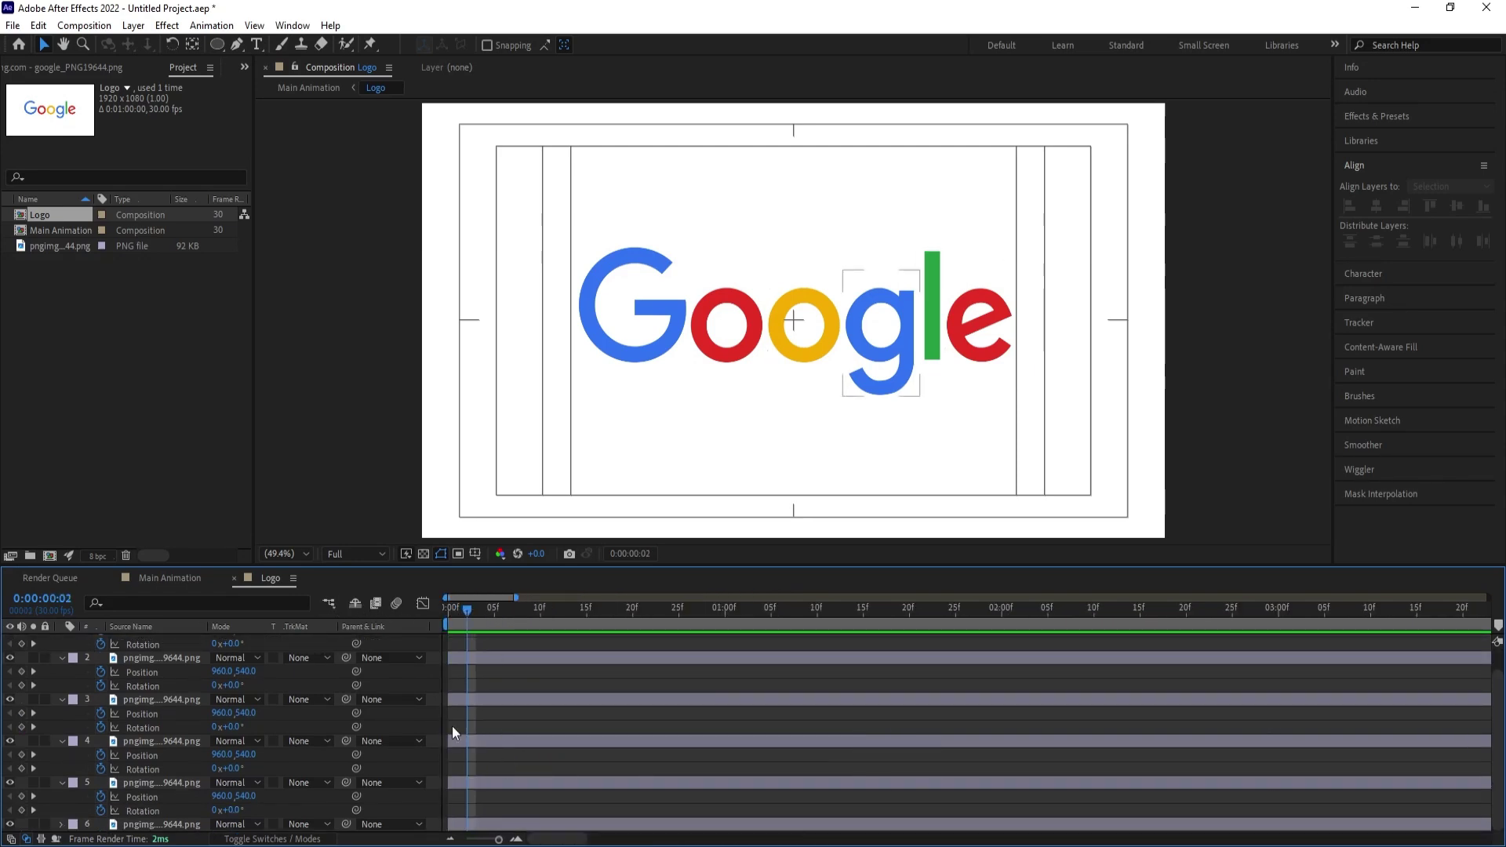
click(479, 748)
key(alt+bracketleft)
key(Page_Down)
Shift the l layer to start at 0:00:00:06 and the e layer at 0:00:00:08.
key(Page_Down)
click(482, 701)
key(alt+bracketleft)
key(Page_Down)
key(Page_Down)
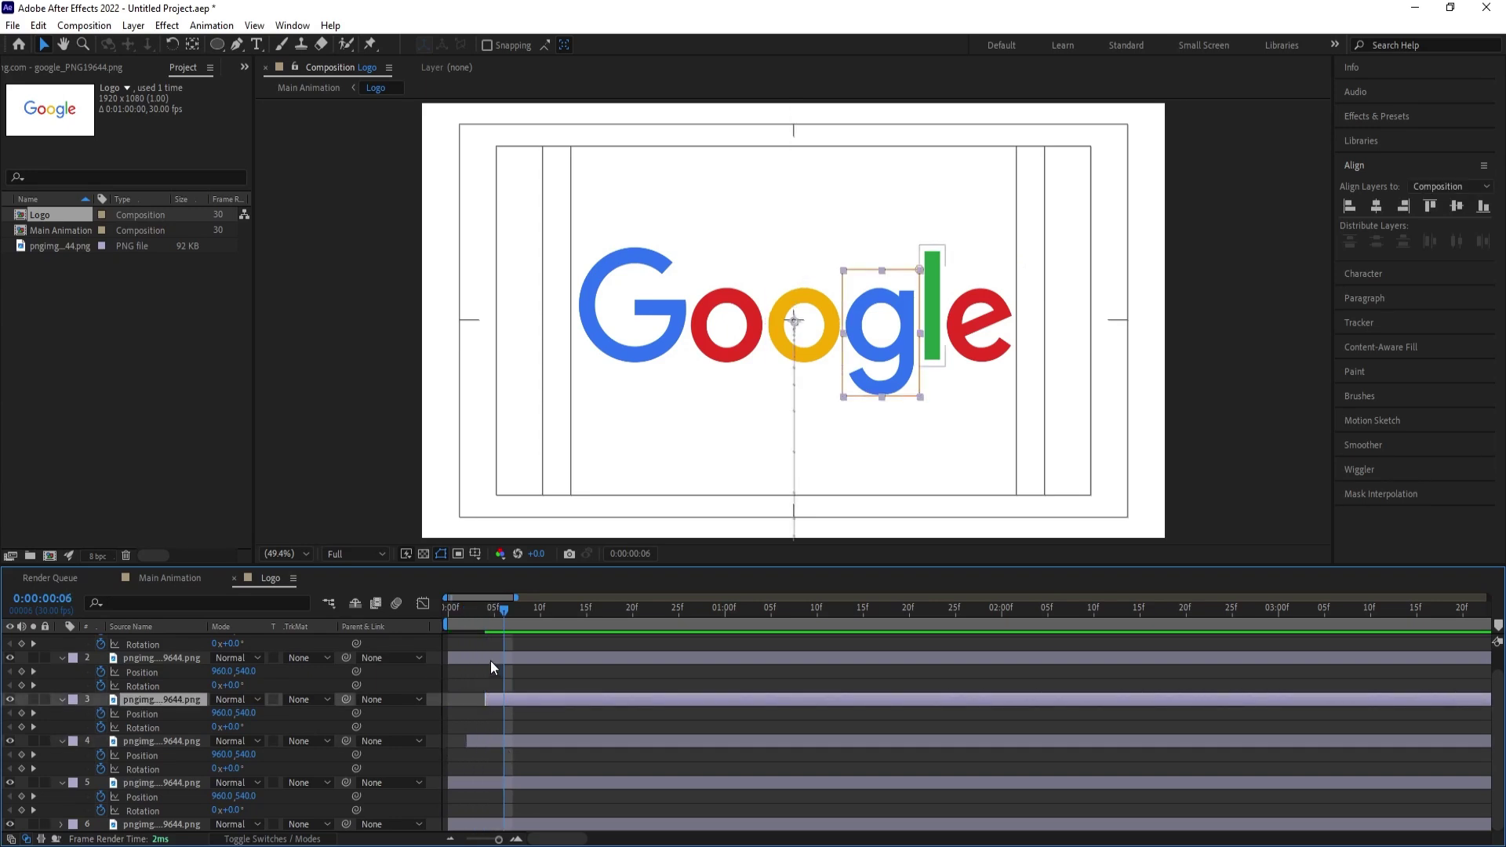
click(489, 659)
key(alt+bracketleft)
key(Page_Down)
key(Page_Down)
scroll(494, 683, up, 1)
click(507, 643)
key(alt+bracketleft)
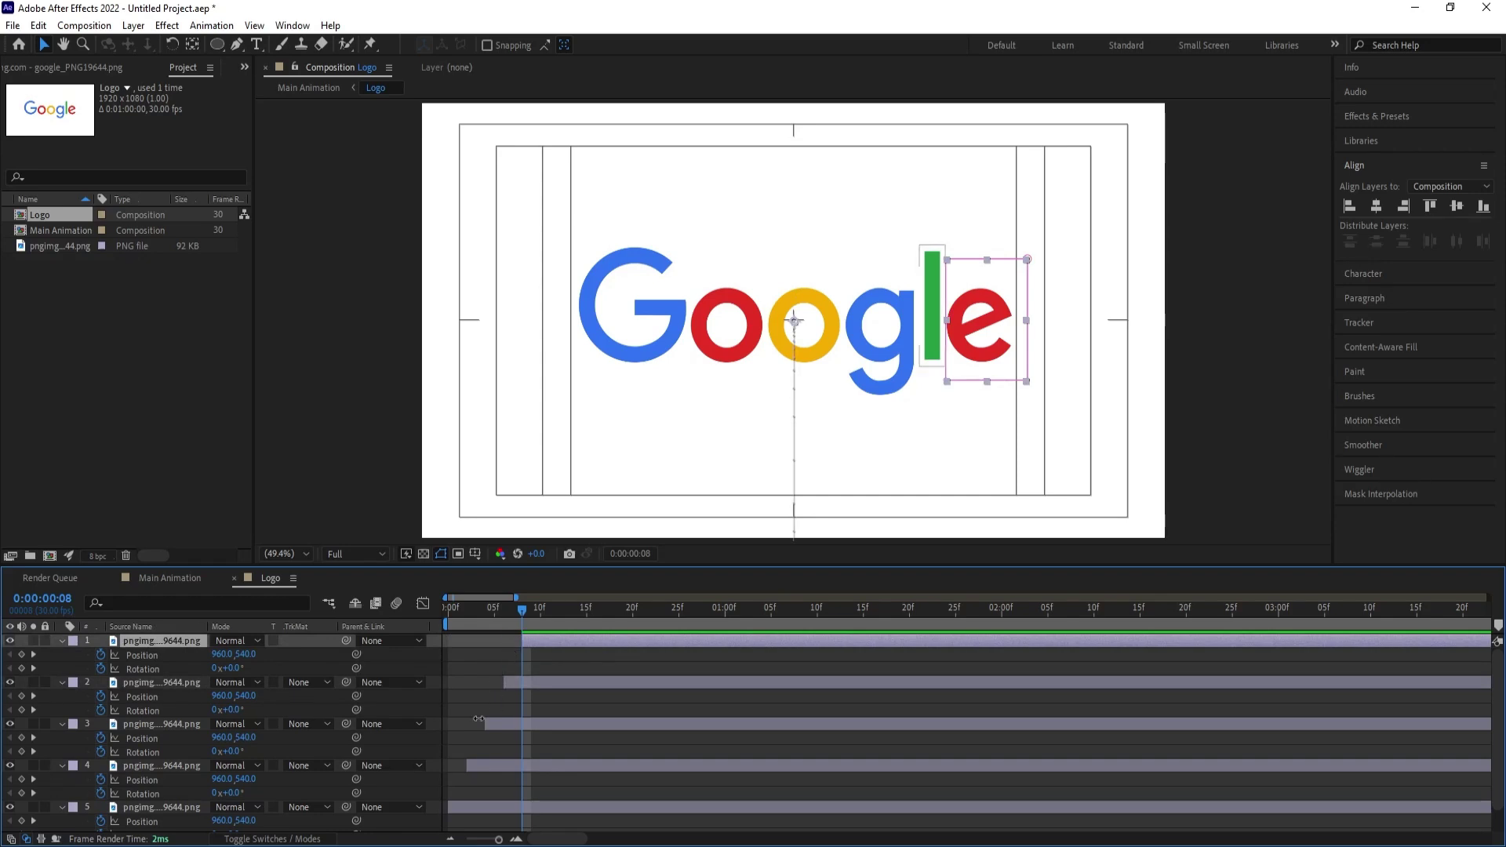
Preview the staggered letter exit from about 0:00:05:19.
key(minus)
key(minus)
key(space)
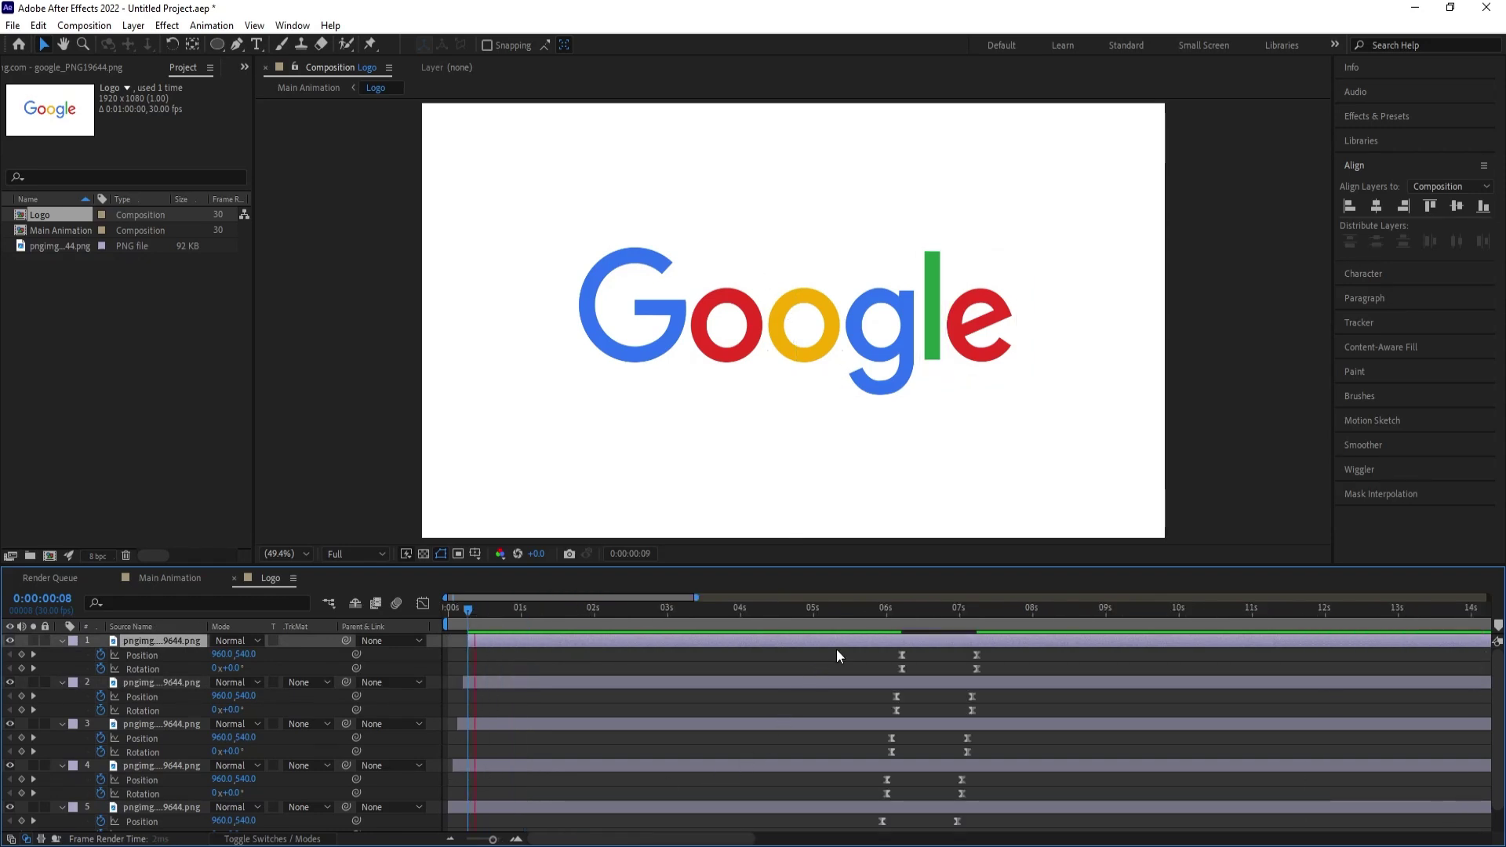
key(space)
click(859, 623)
key(space)
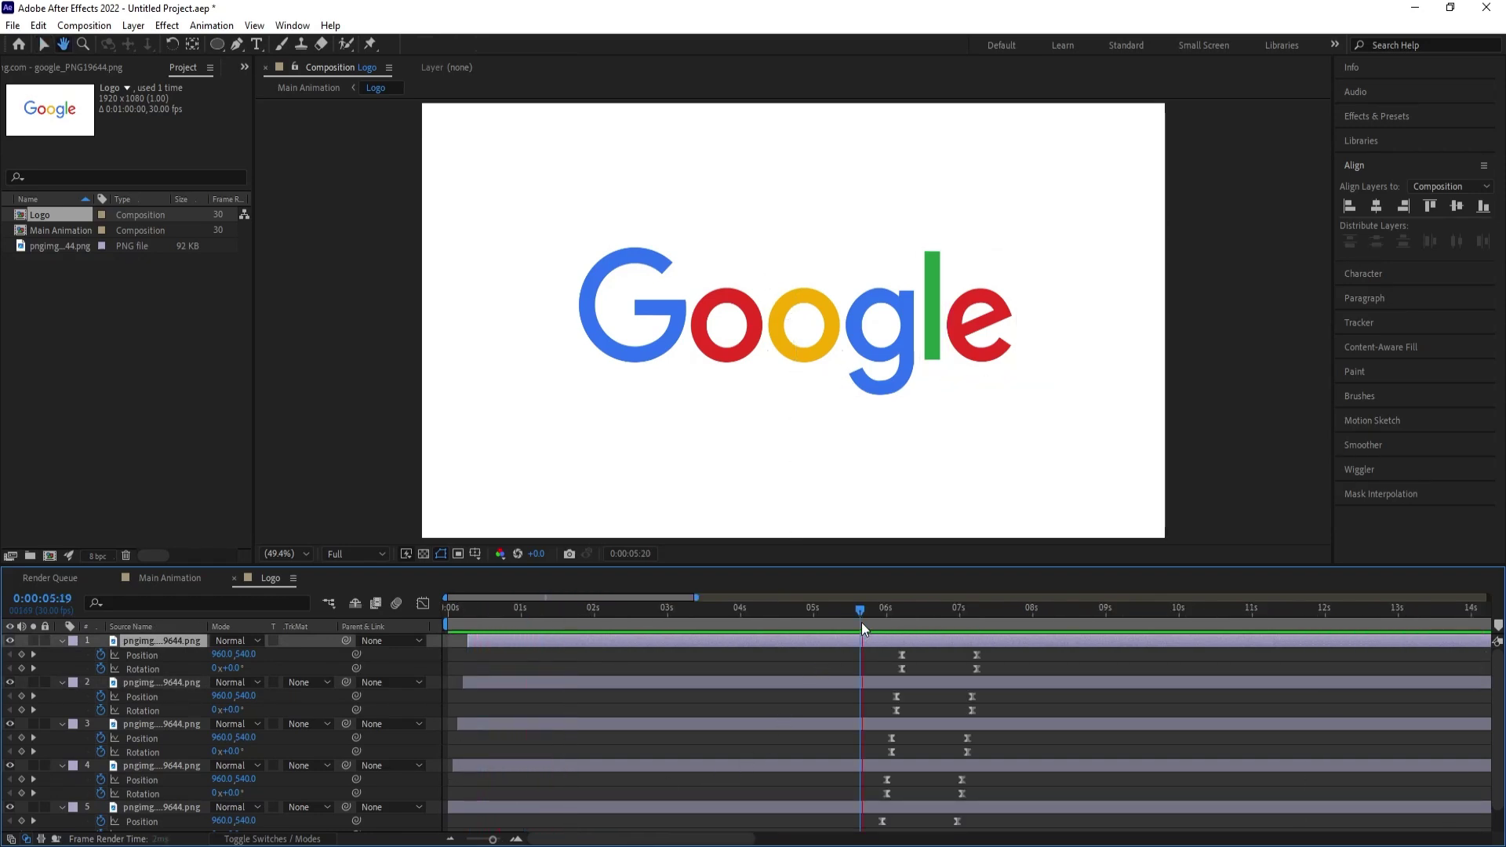
key(space)
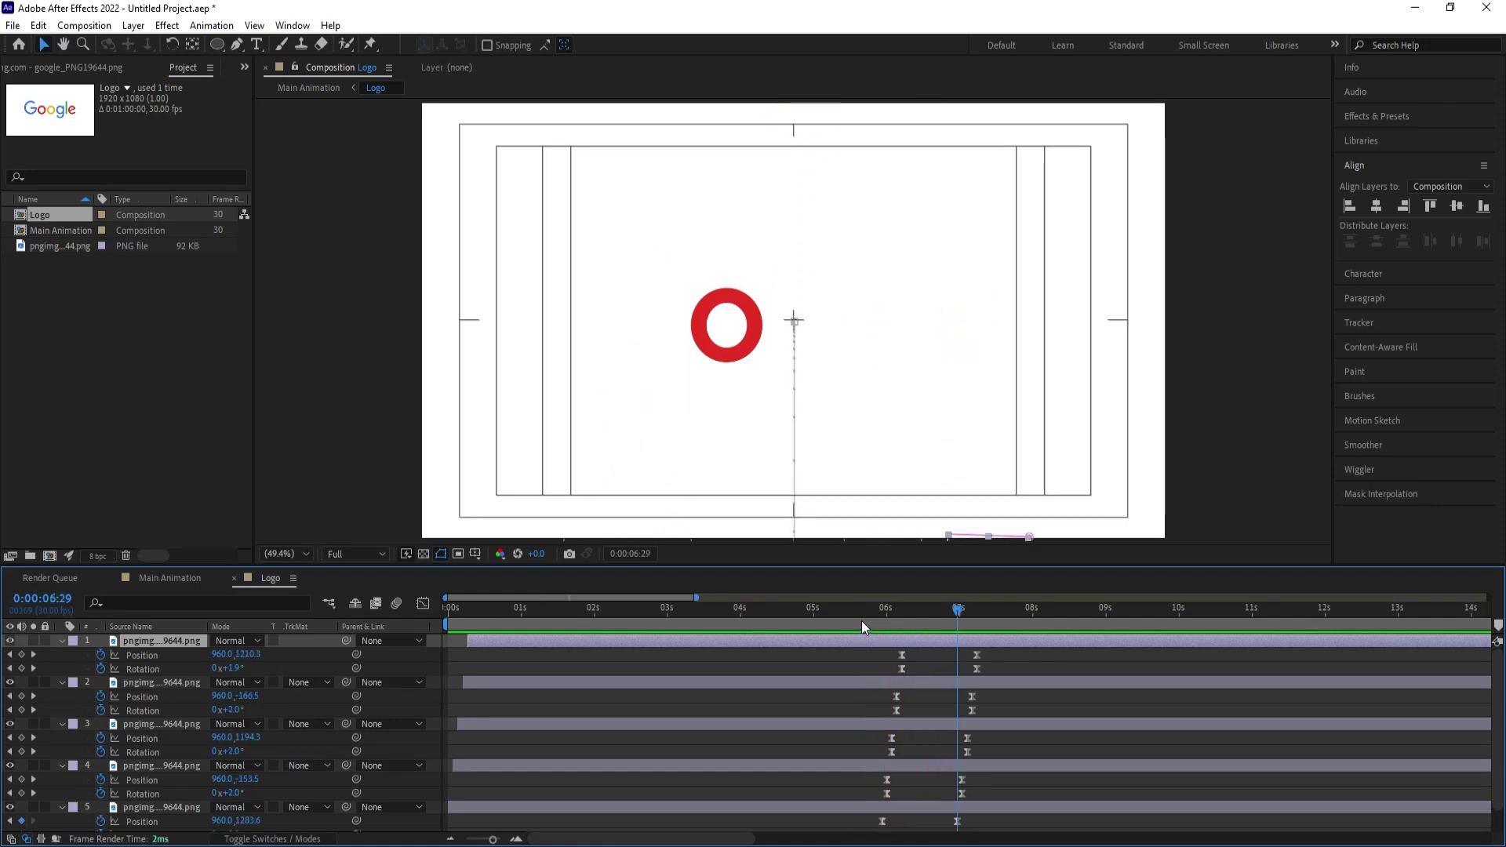
Extend the in points of all the letter layers in the Logo composition back to 0:00:00:00.
key(Home)
scroll(444, 746, down, 1)
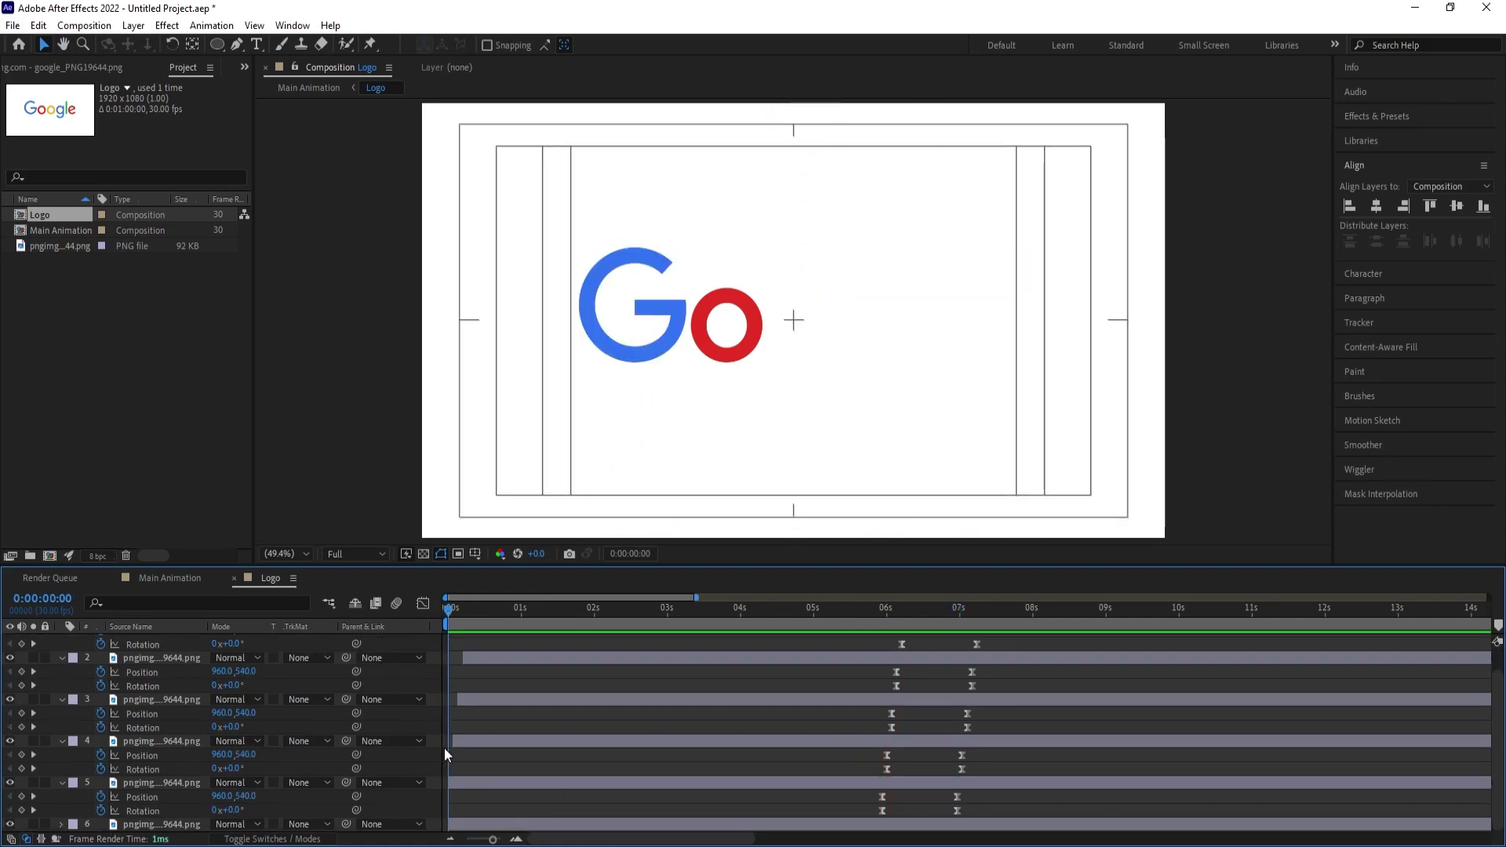
key(ctrl+a)
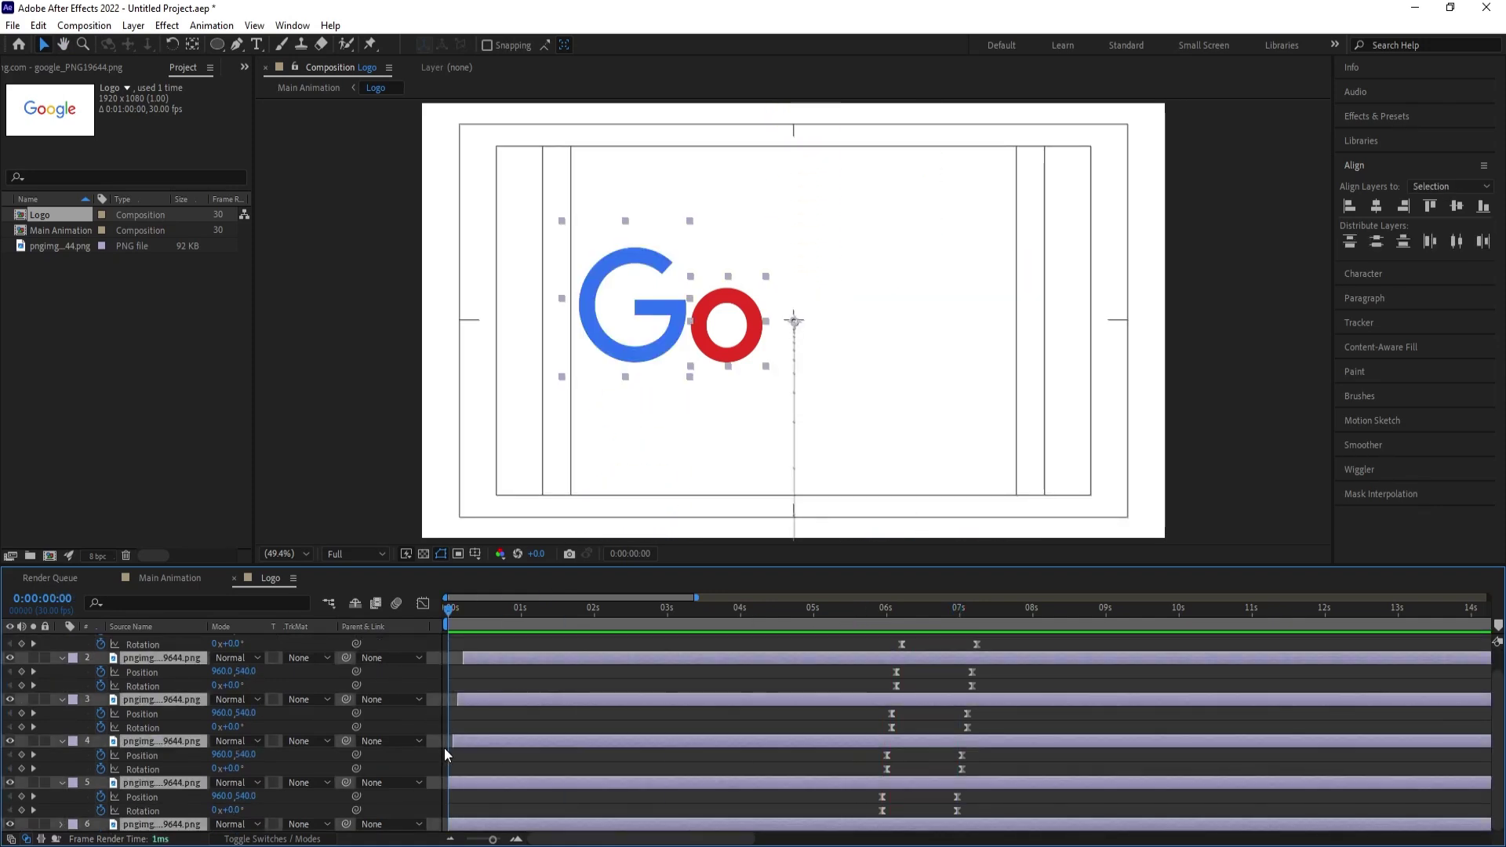
key(bracketleft)
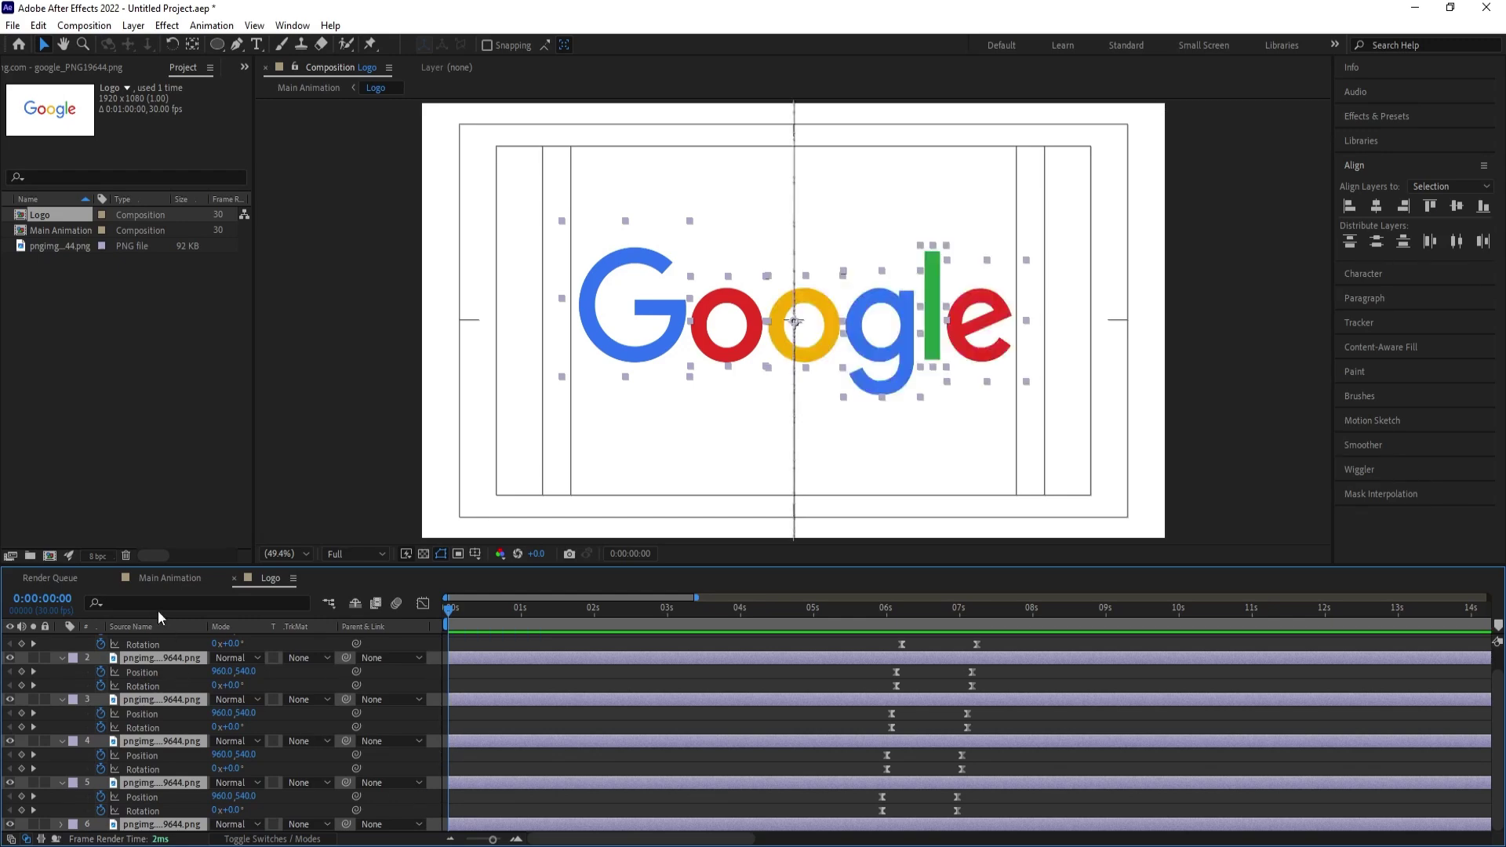
Preview the Main Animation composition and end its work area at 0:00:06:29.
click(161, 578)
key(space)
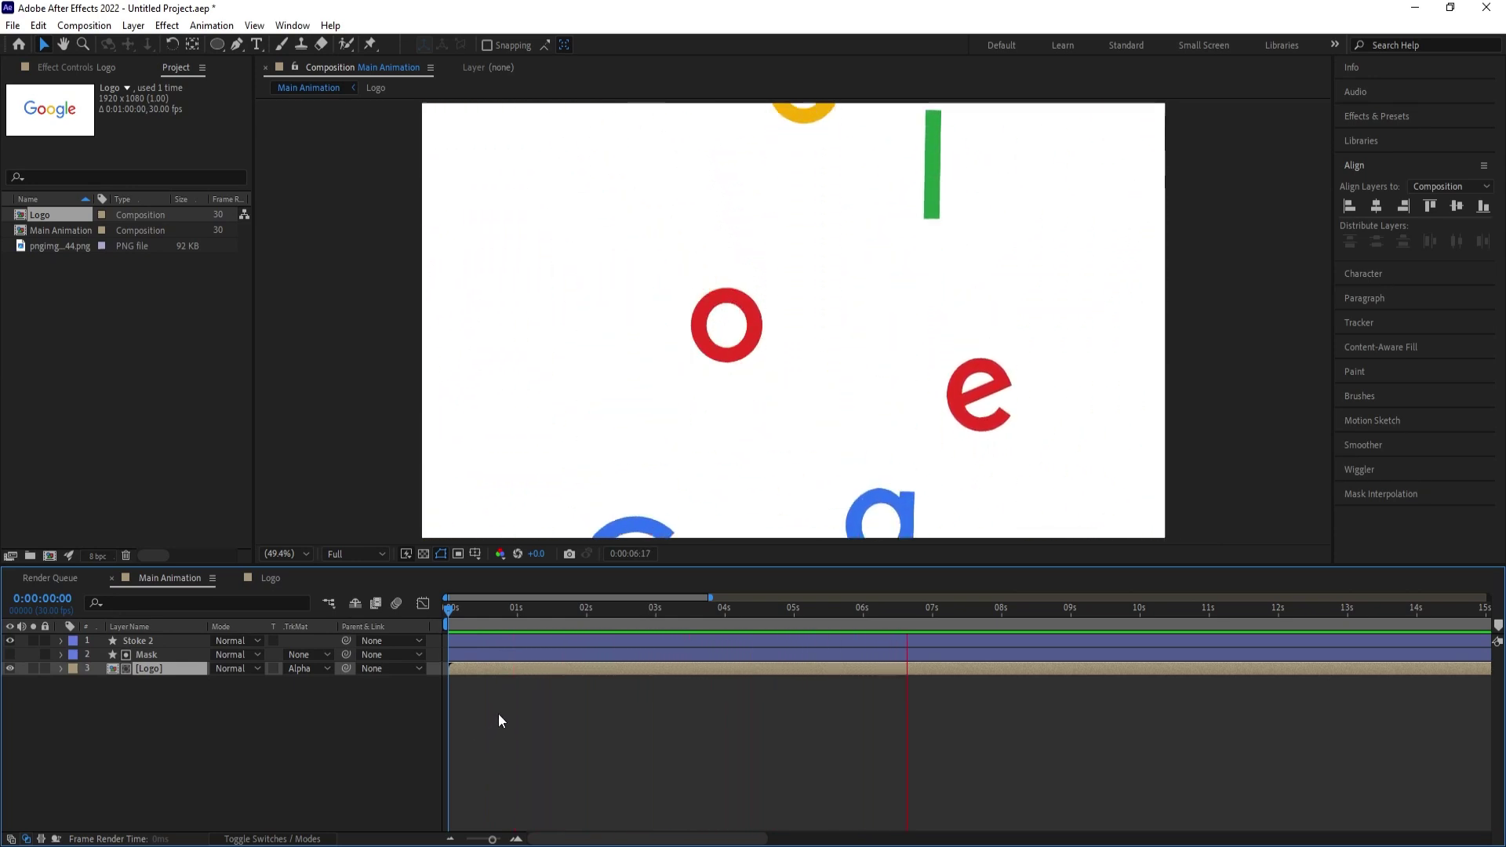
key(space)
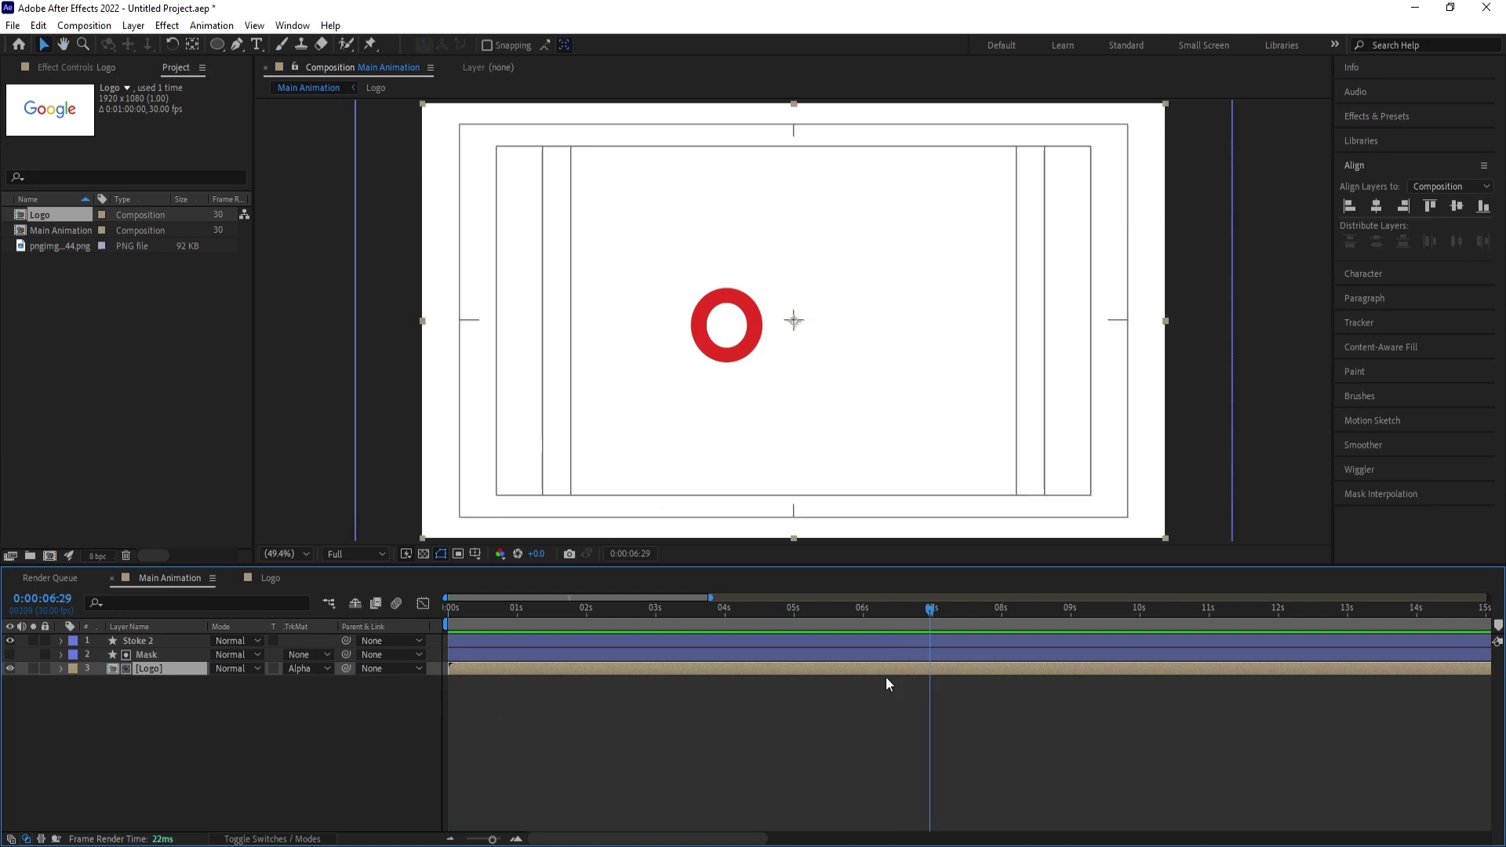
key(space)
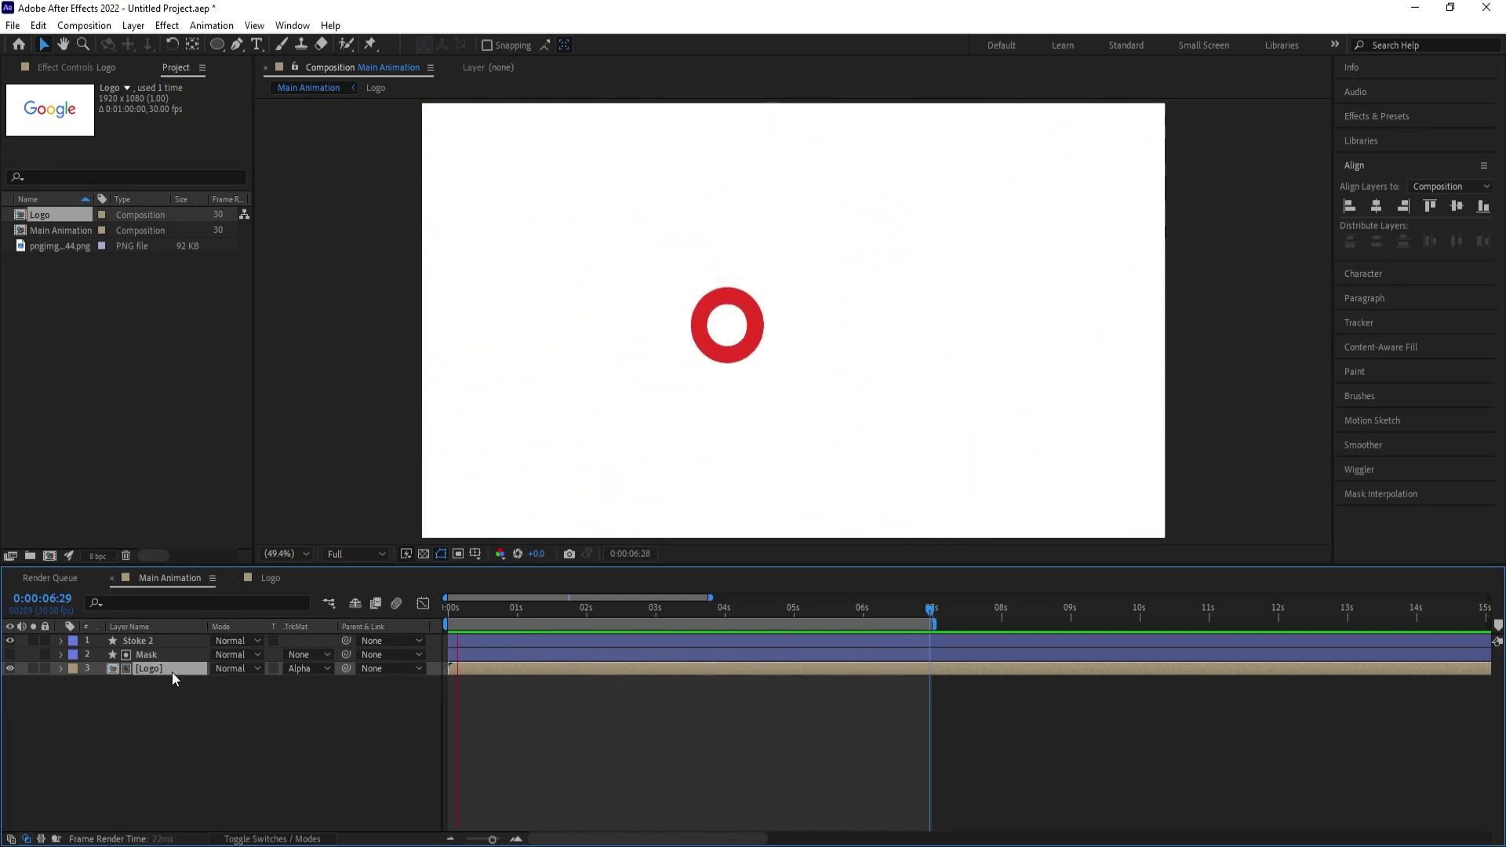
key(space)
Pre-compose the stroke, Mask and Logo layers into a new composition named Animation.
drag(177, 726, 112, 638)
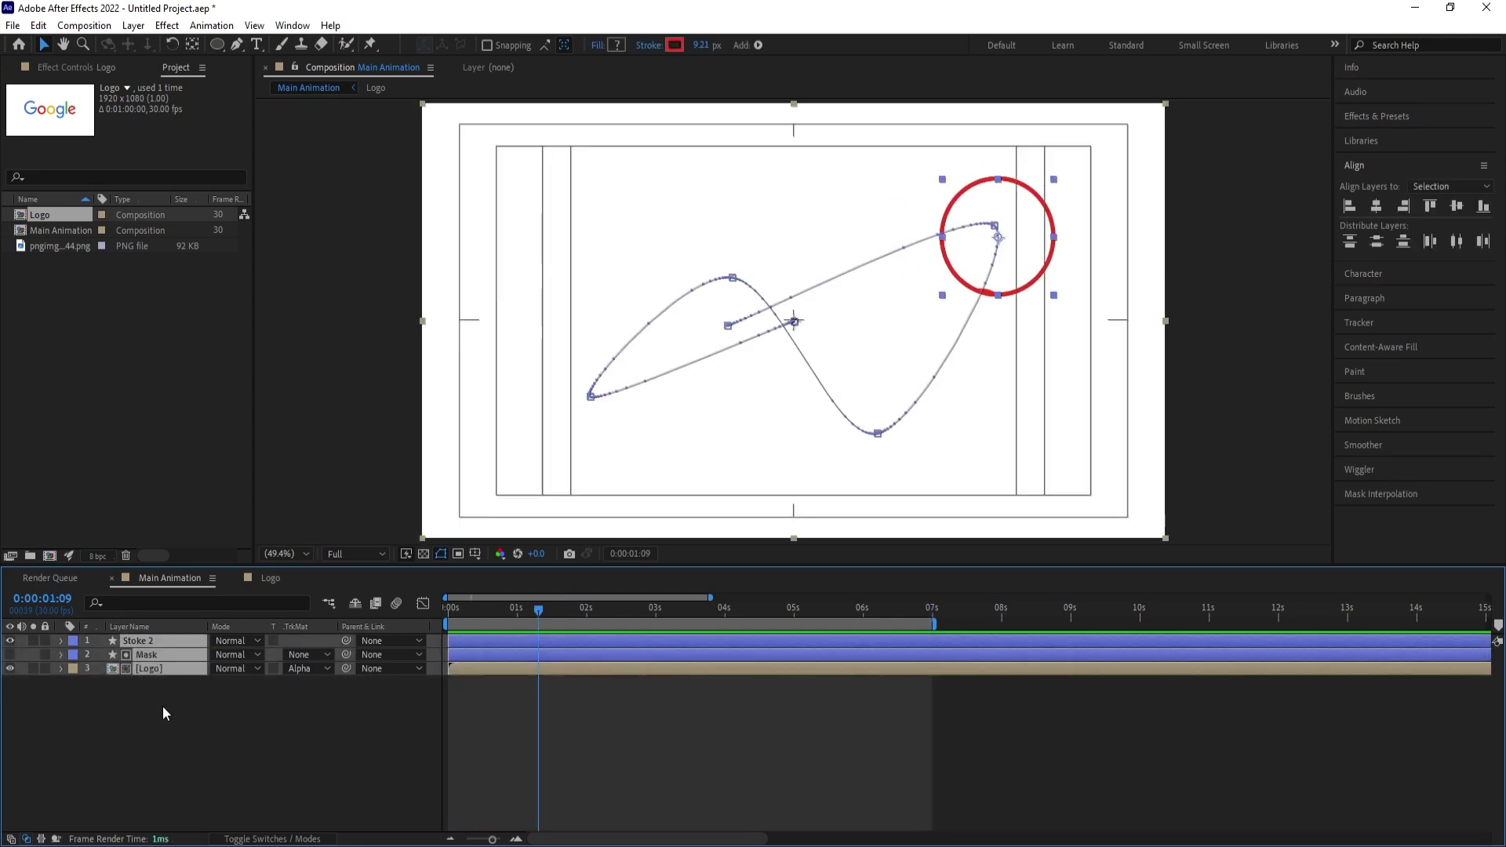
key(ctrl+shift+c)
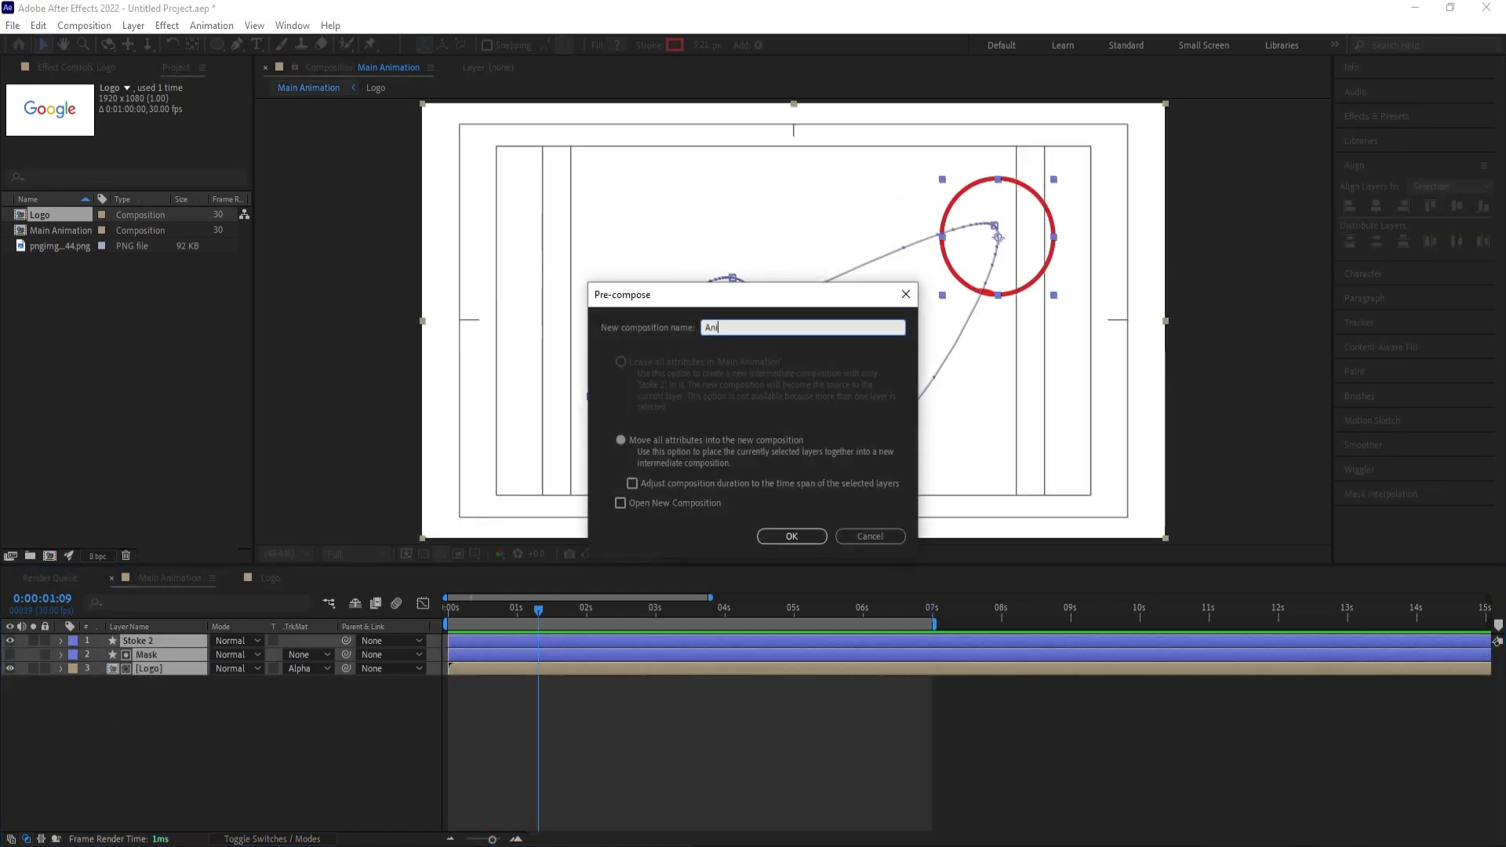
key(Return)
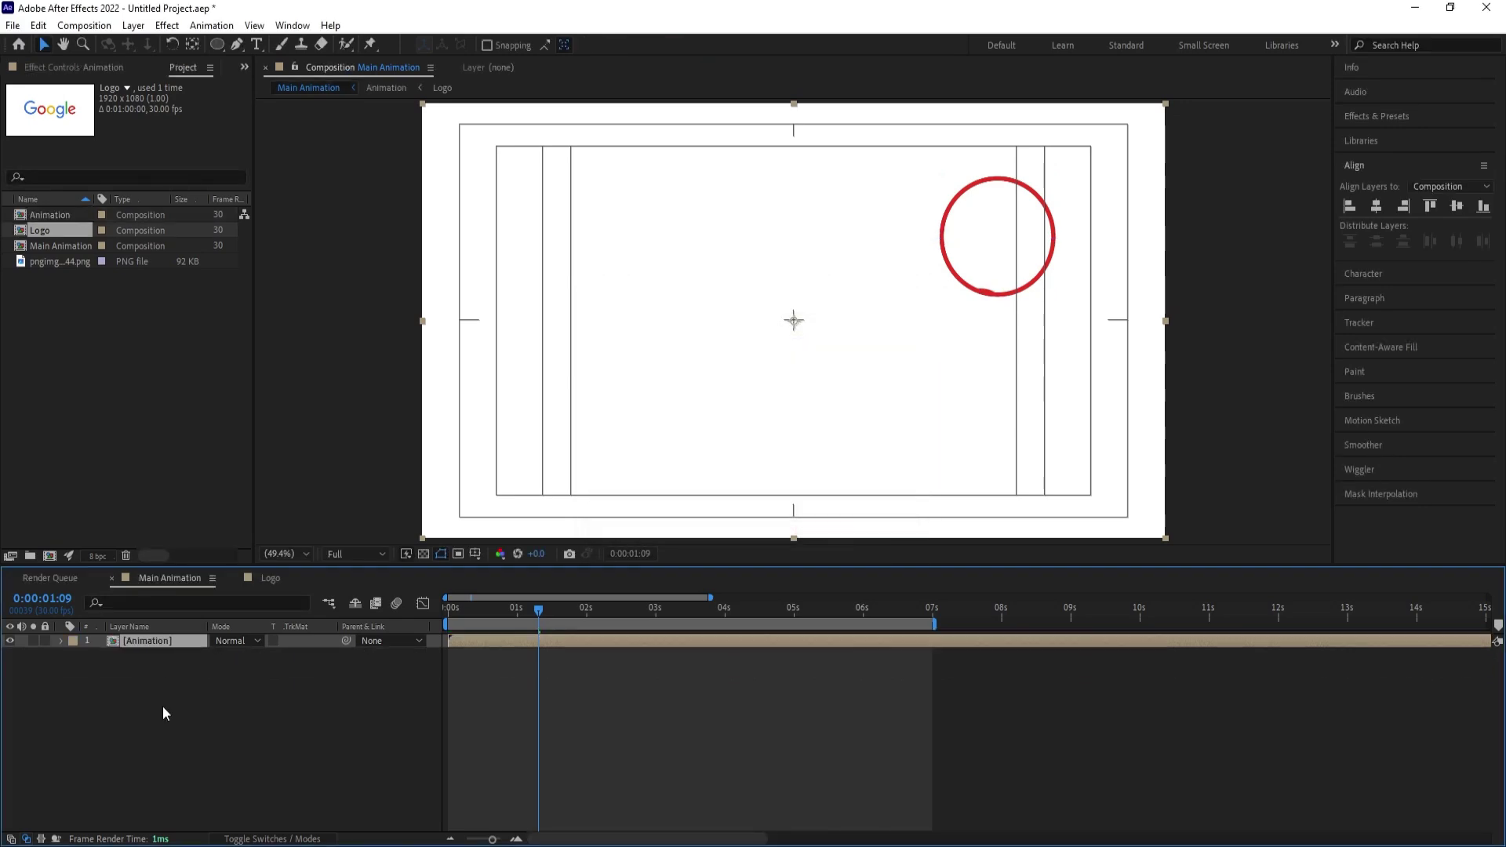
Find the Drop Shadow effect and apply it to the Animation layer.
key(Home)
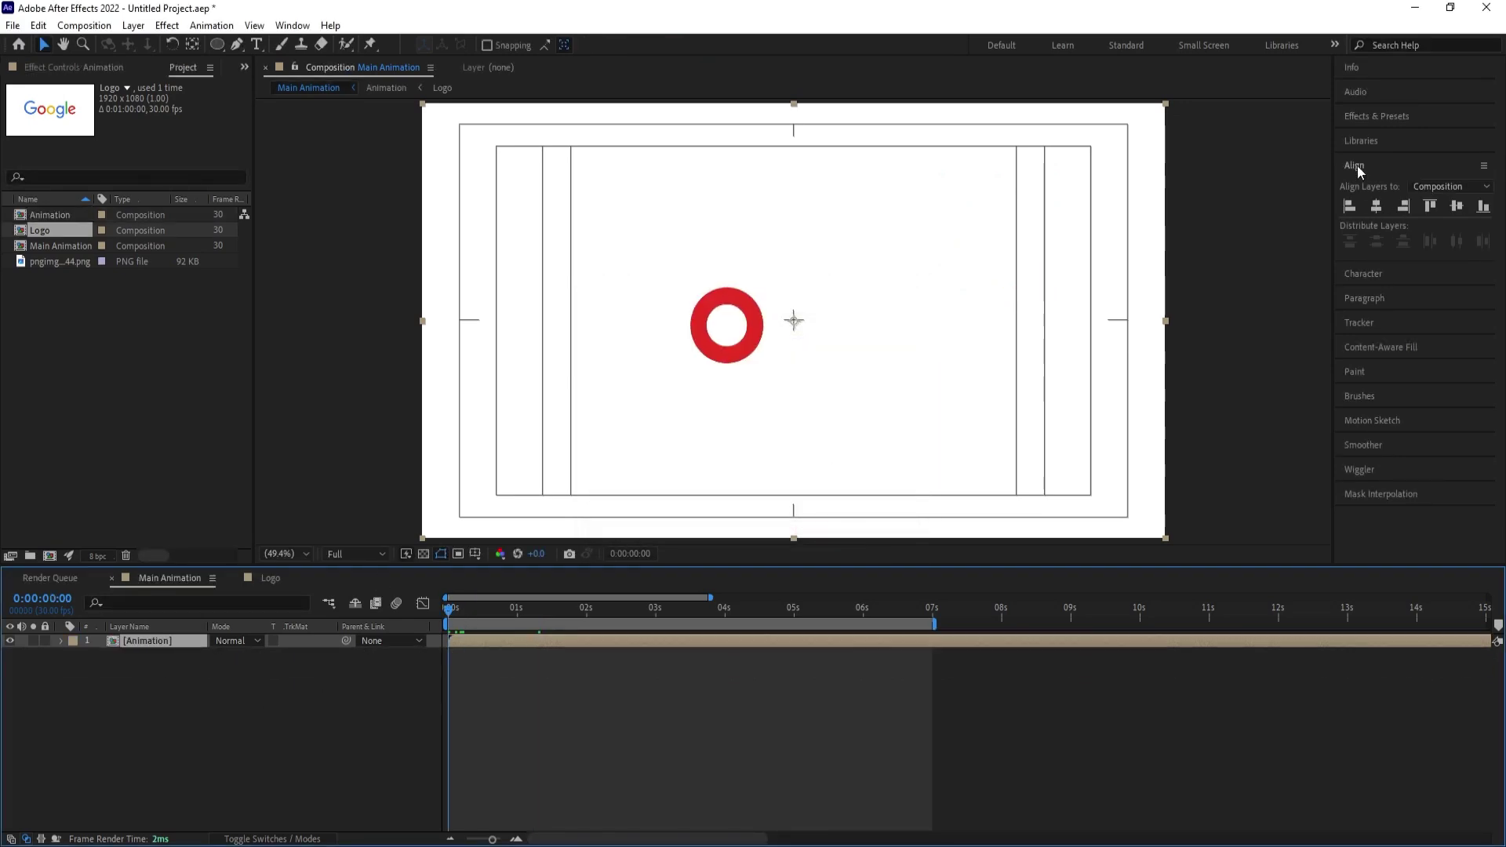
click(1361, 118)
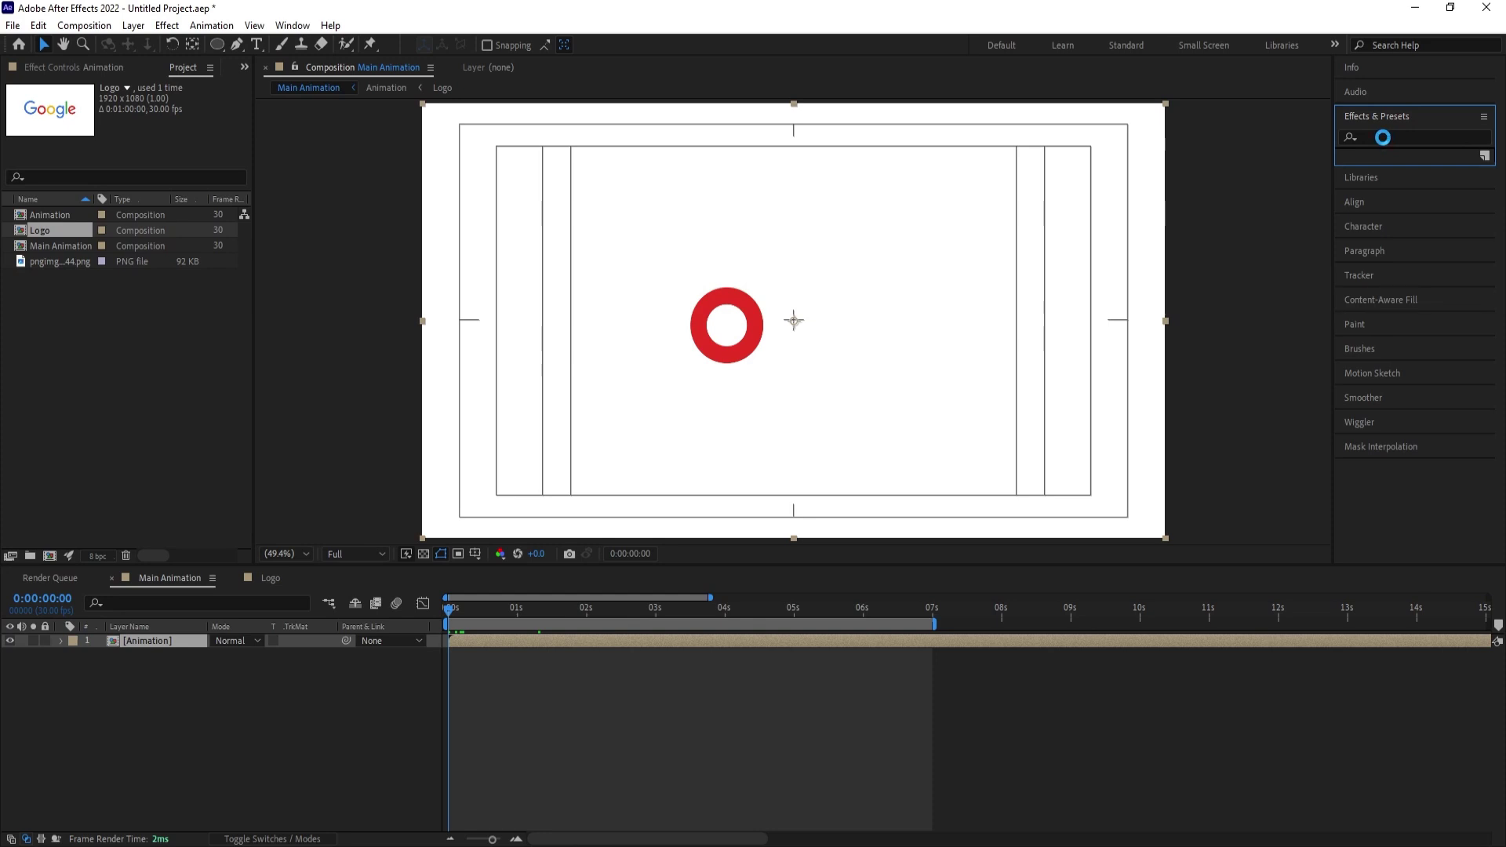
click(1383, 137)
text(dro)
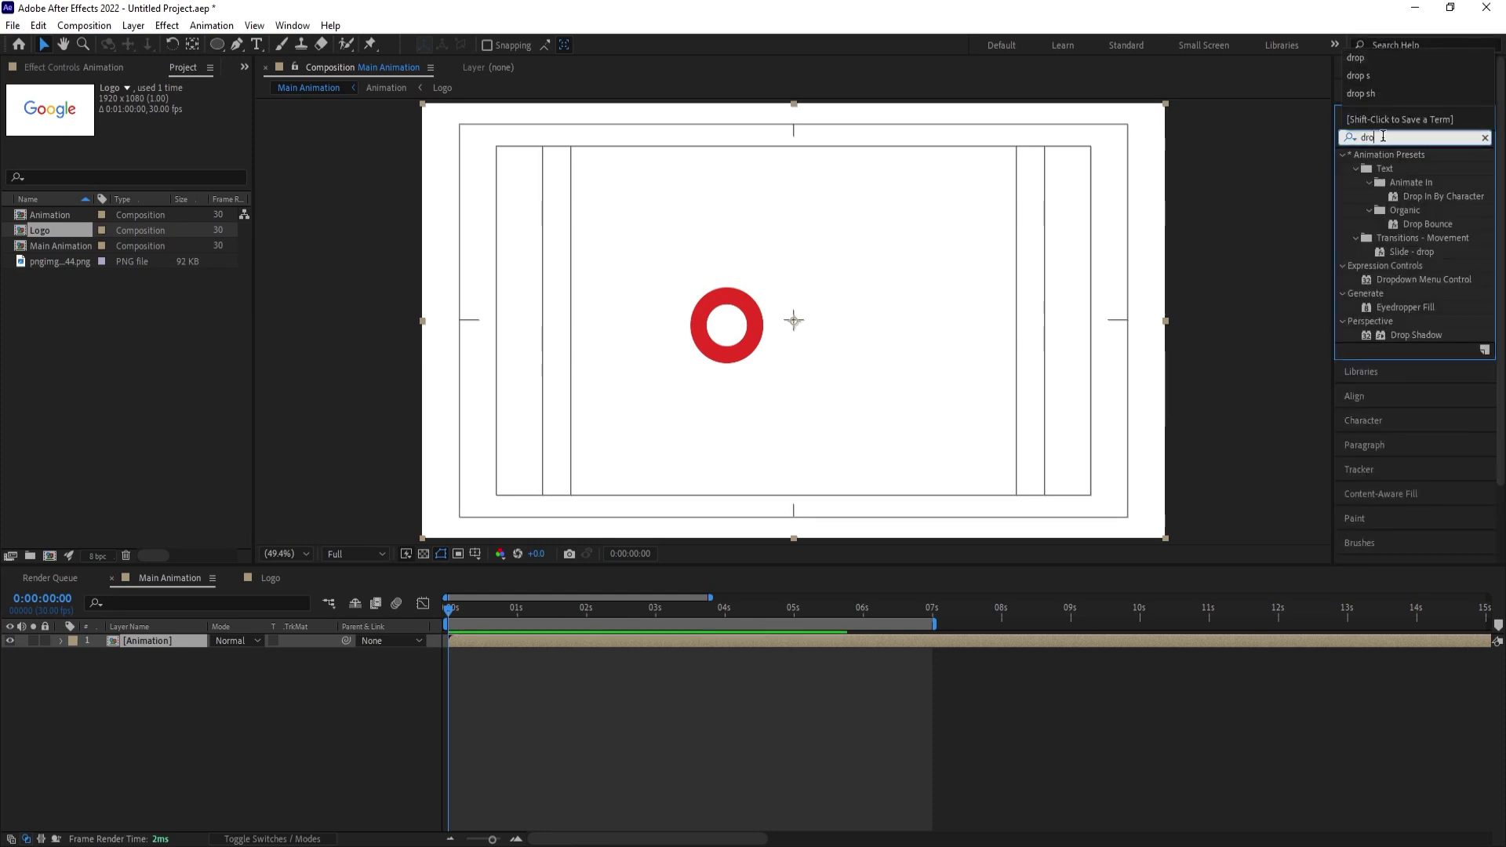
double_click(1442, 335)
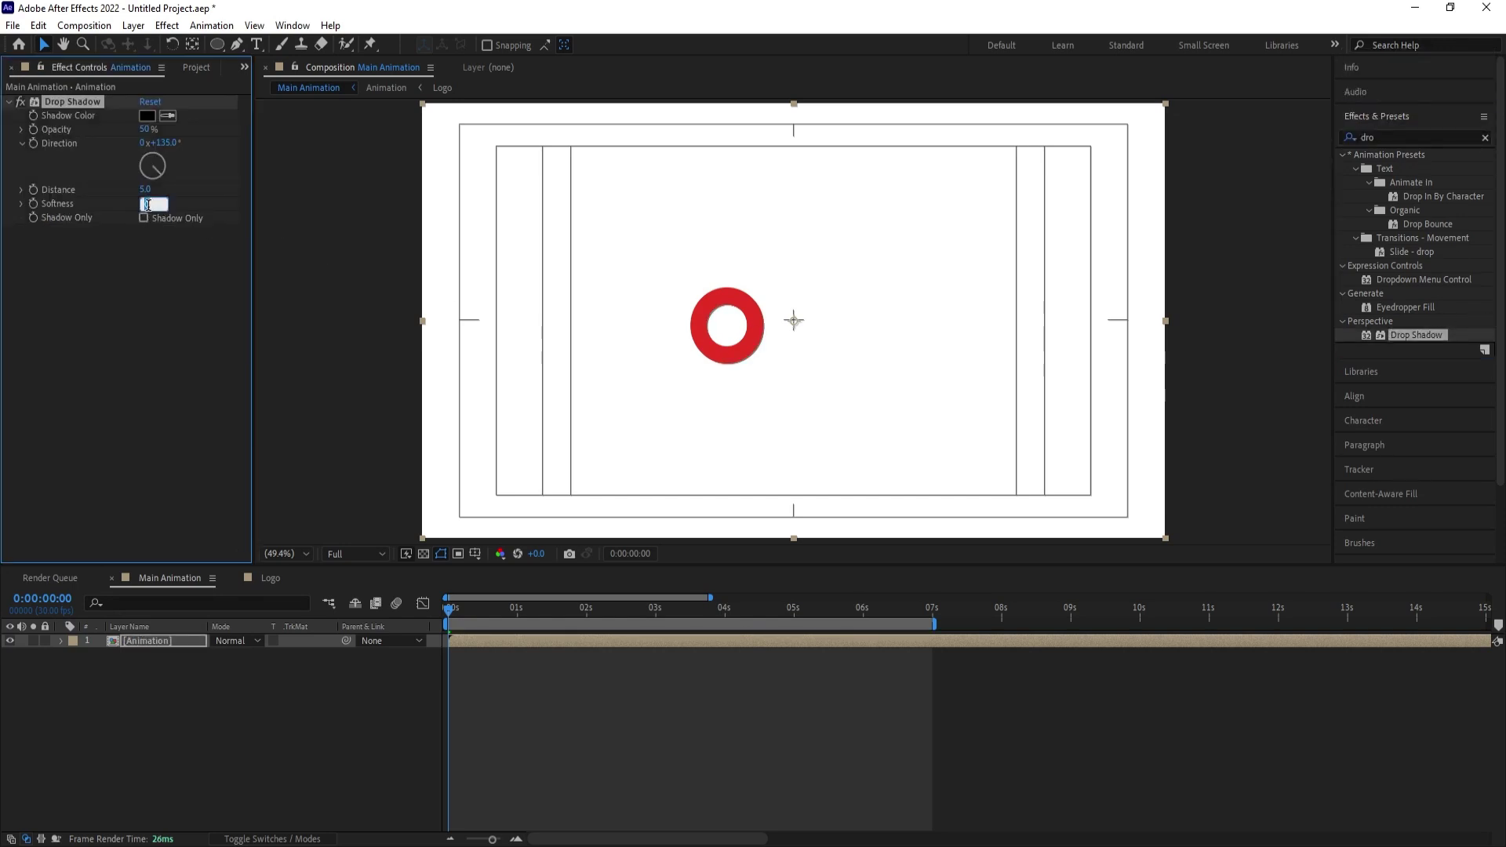
Set the drop shadow's softness to 200, distance to 50 and opacity to 20%, and preview the result.
text(100)
key(Return)
text(200)
key(Return)
key(Return)
drag(147, 189, 166, 174)
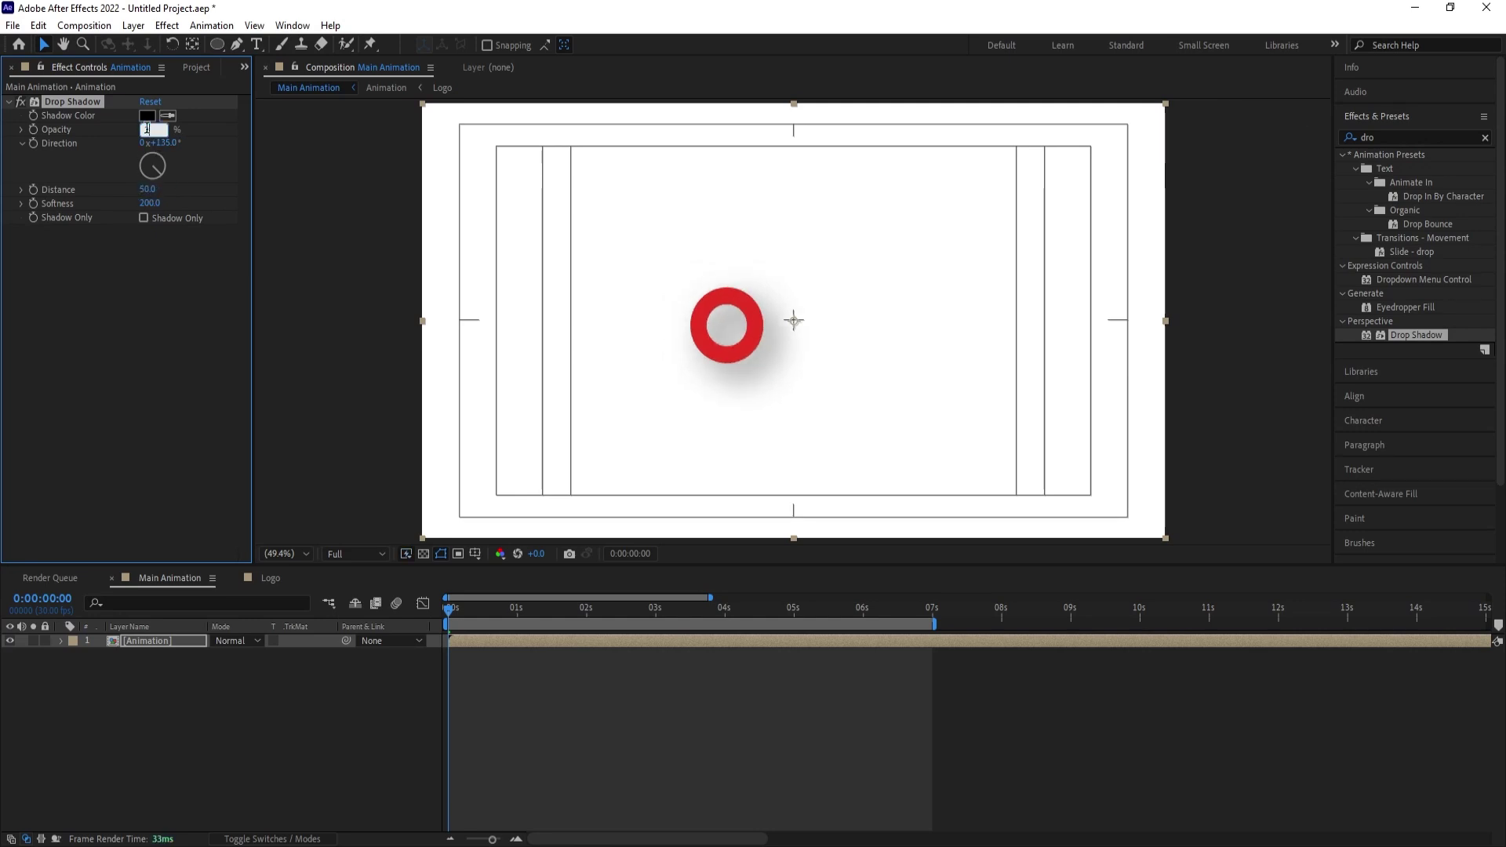
key(space)
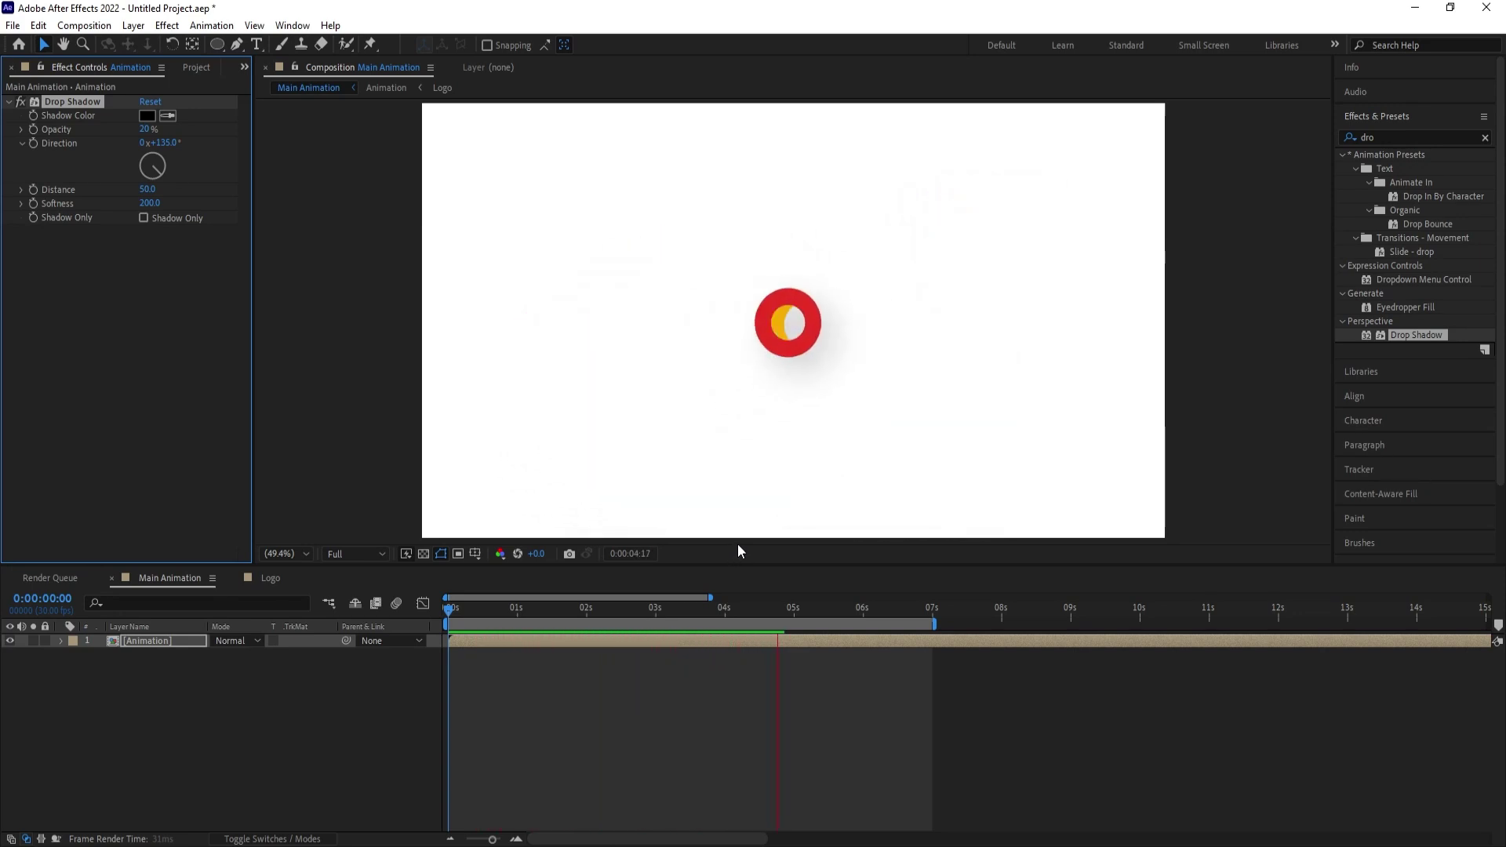
key(space)
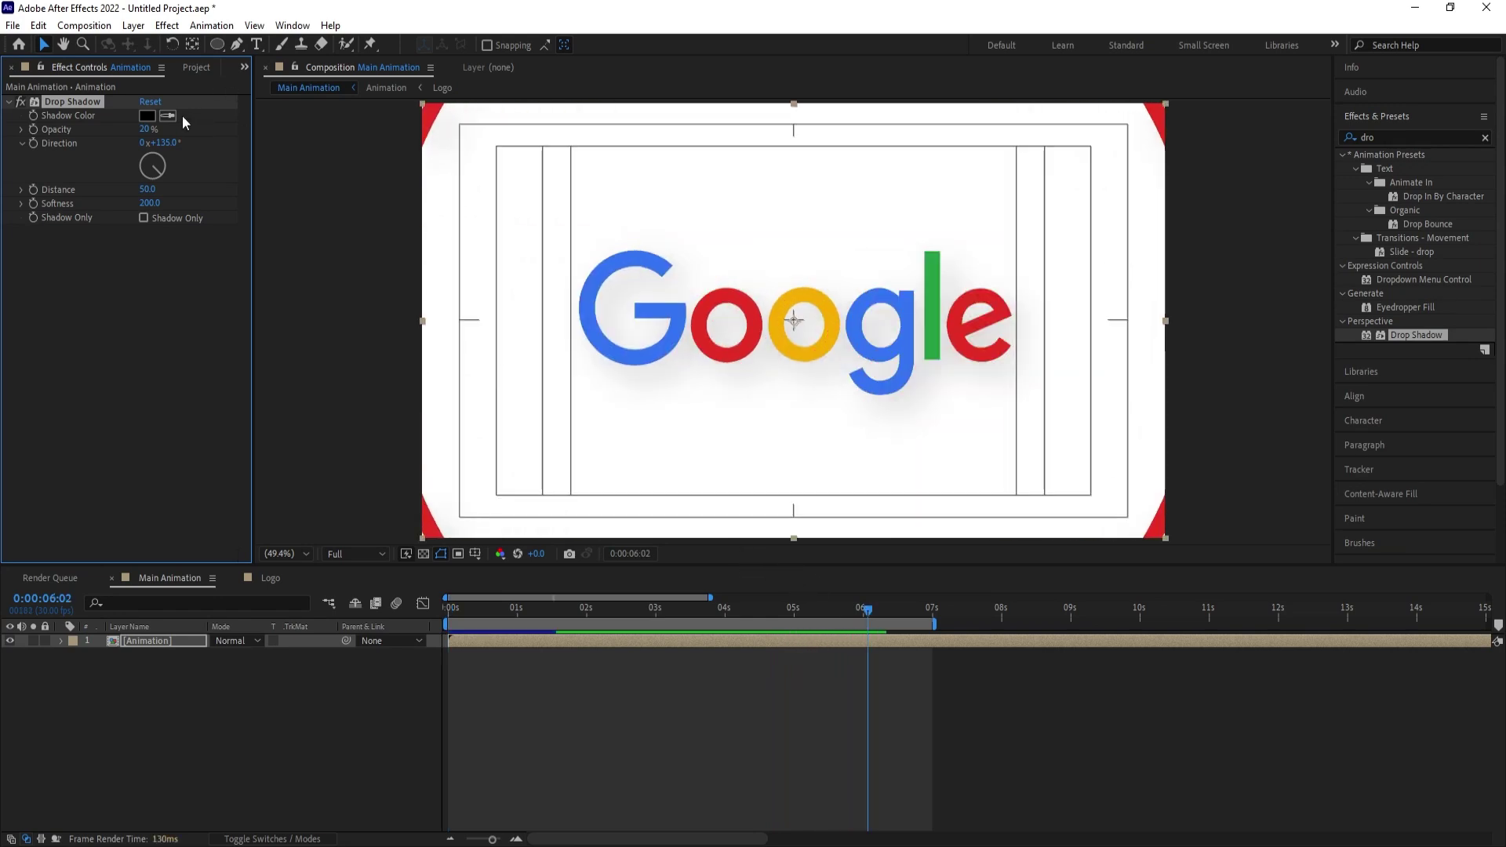
Change the drop shadow color to light blue (97B2FF).
click(146, 116)
click(1286, 527)
mouse_move(1236, 464)
mouse_down()
mouse_move(1226, 498)
mouse_move(1198, 430)
mouse_move(1152, 391)
mouse_up()
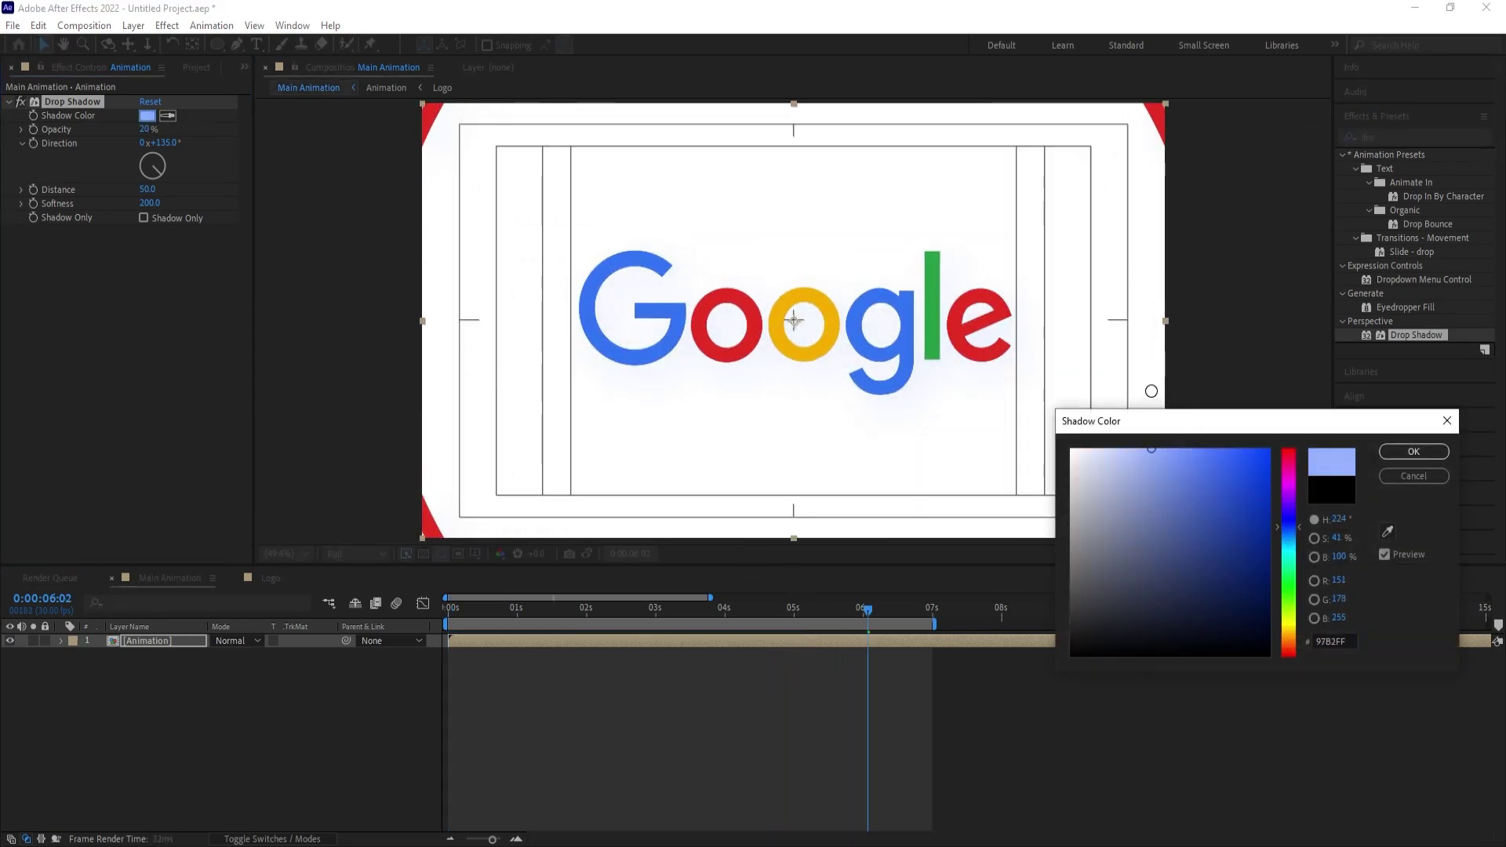
key(Return)
Preview the blue shadow during the letter exit from about 0:00:06:00 and across the loop's start.
key(space)
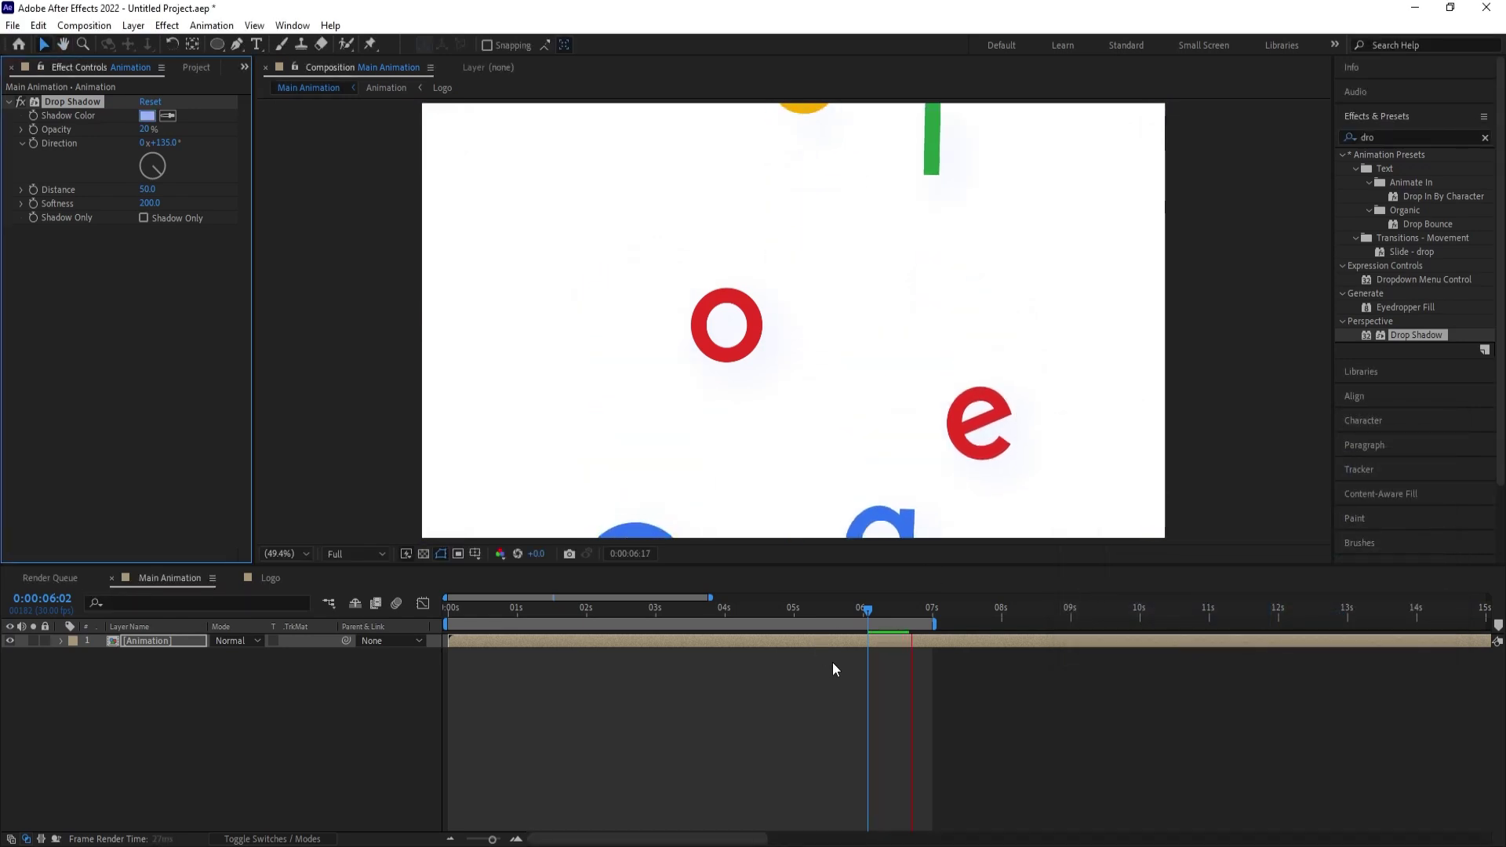
key(space)
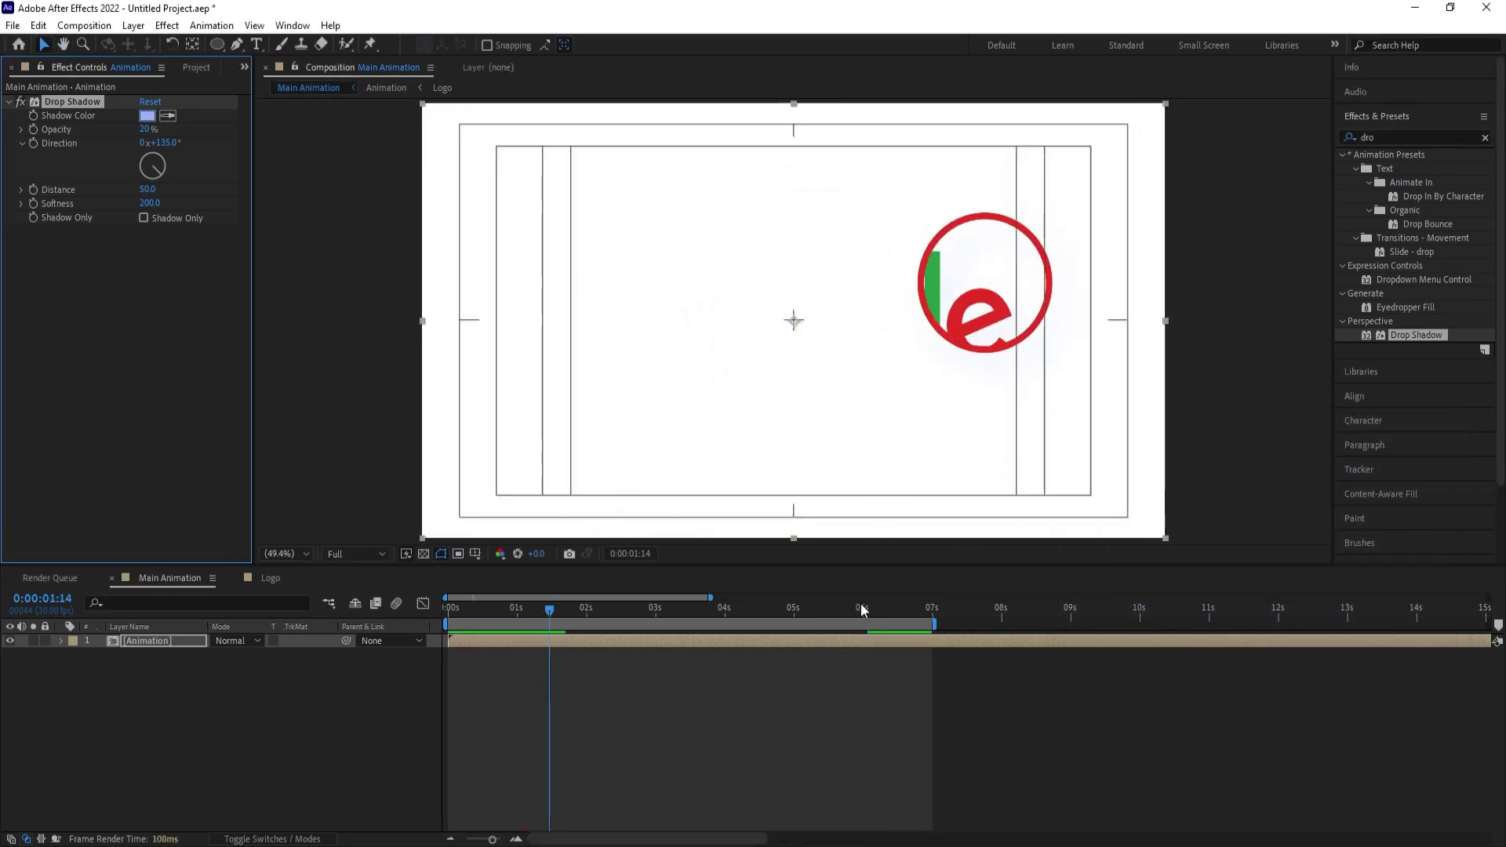
click(860, 606)
key(space)
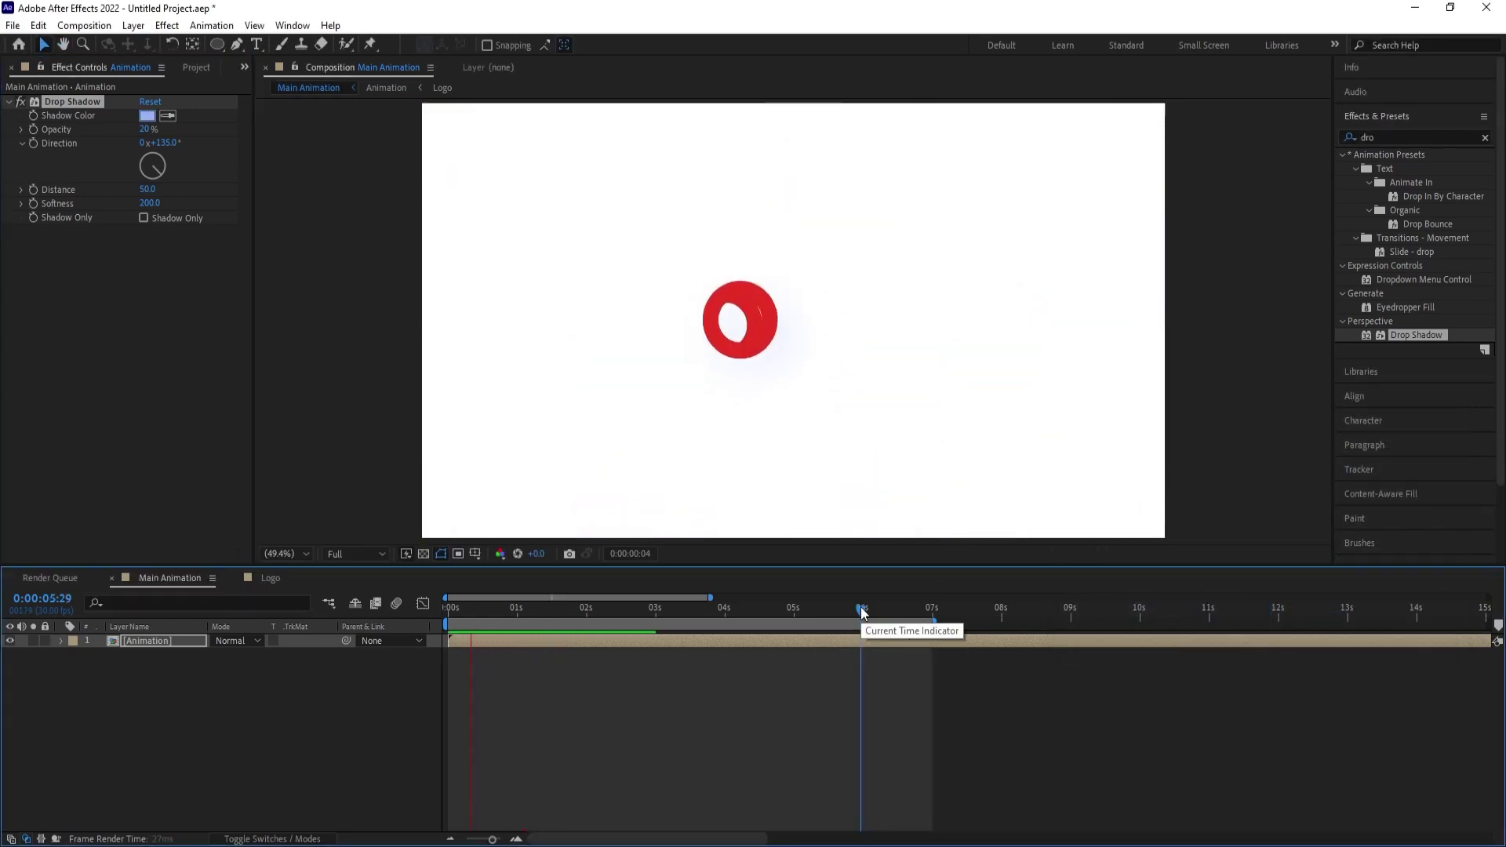
key(space)
drag(458, 609, 405, 607)
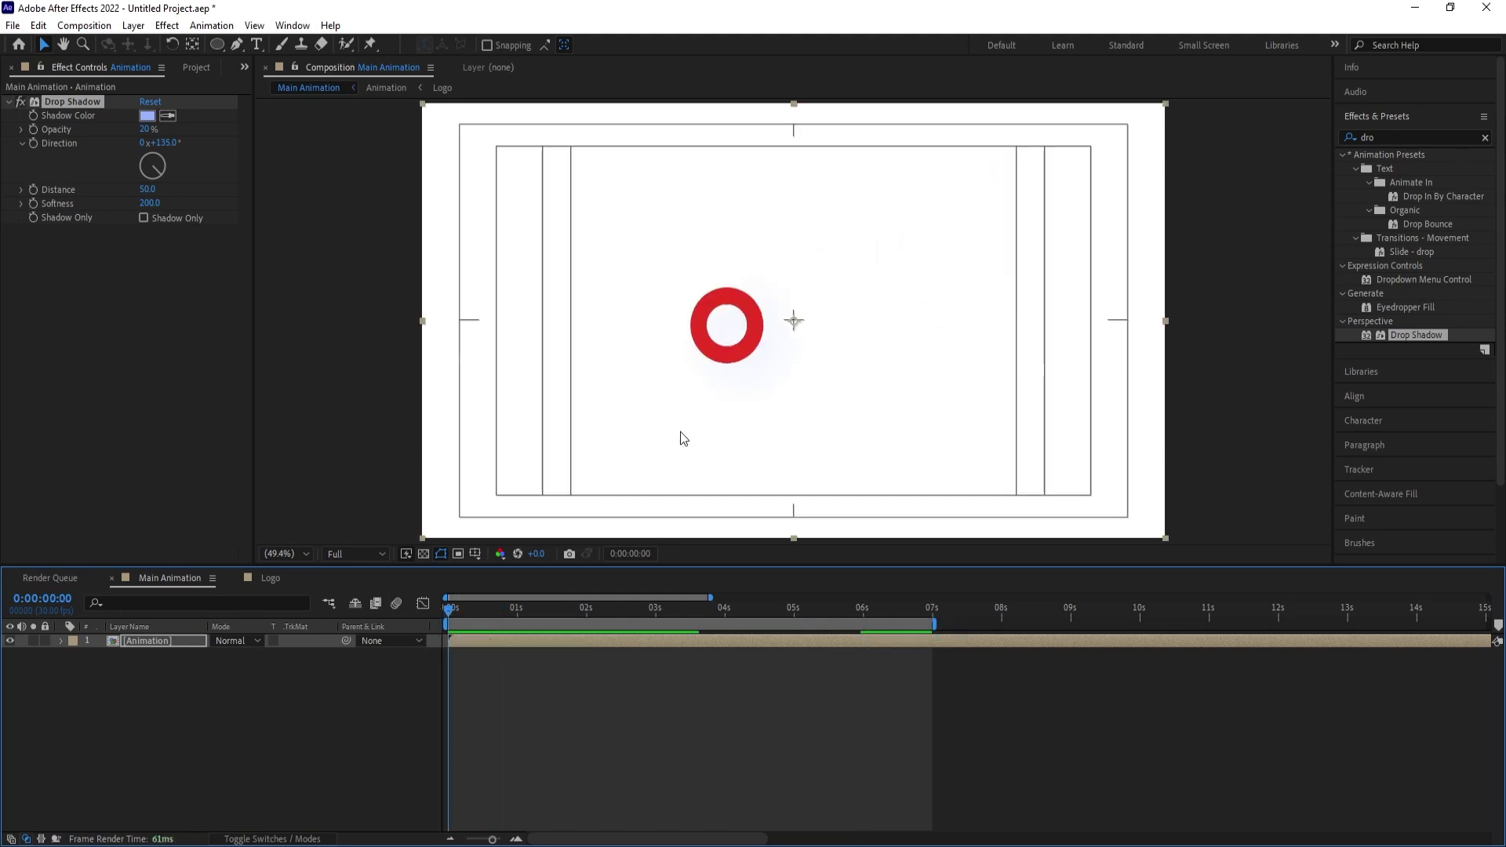
click(887, 611)
key(space)
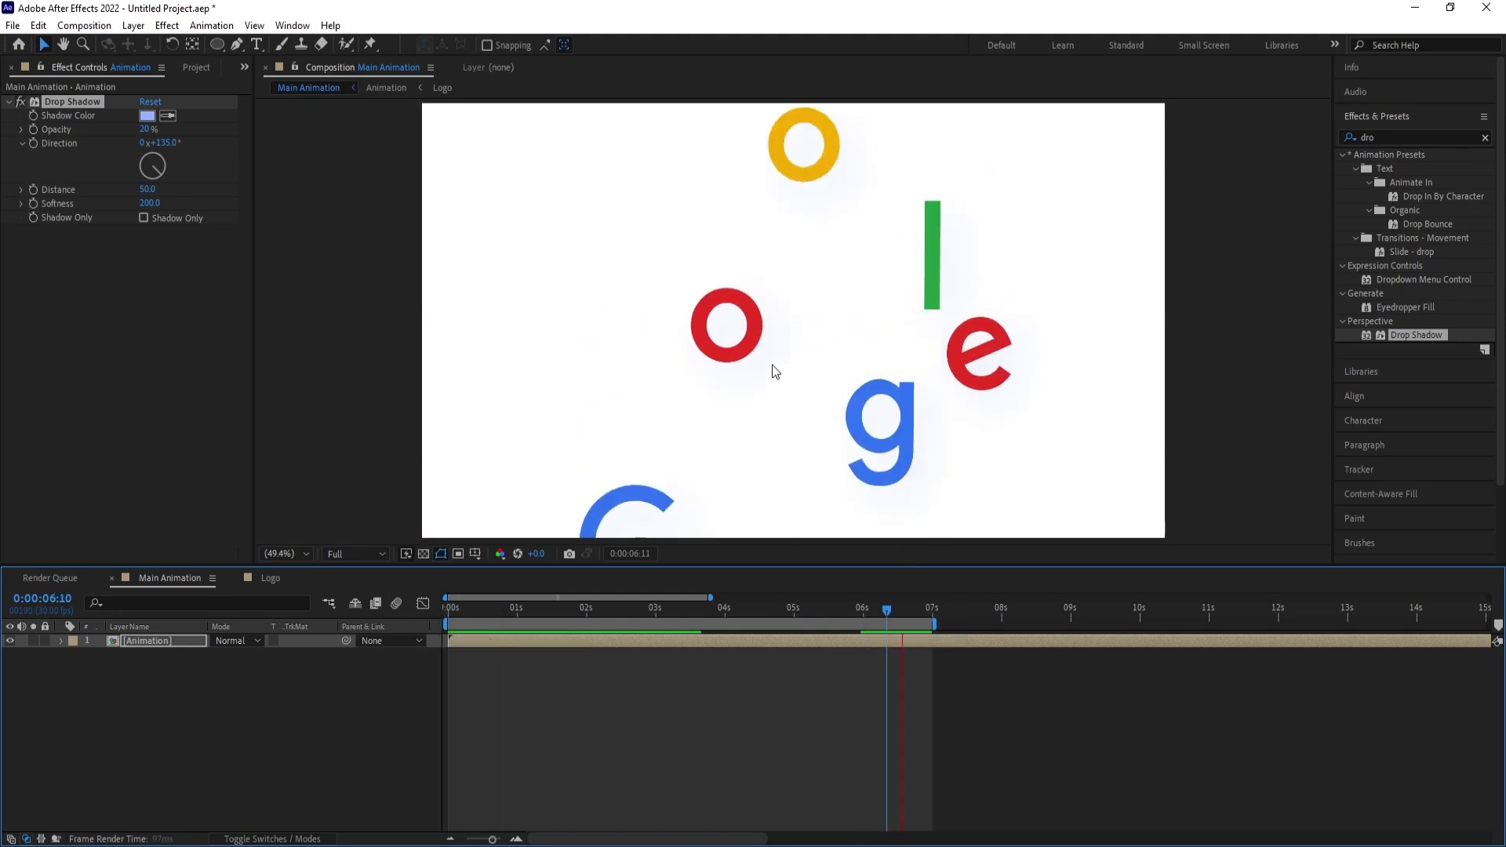
key(space)
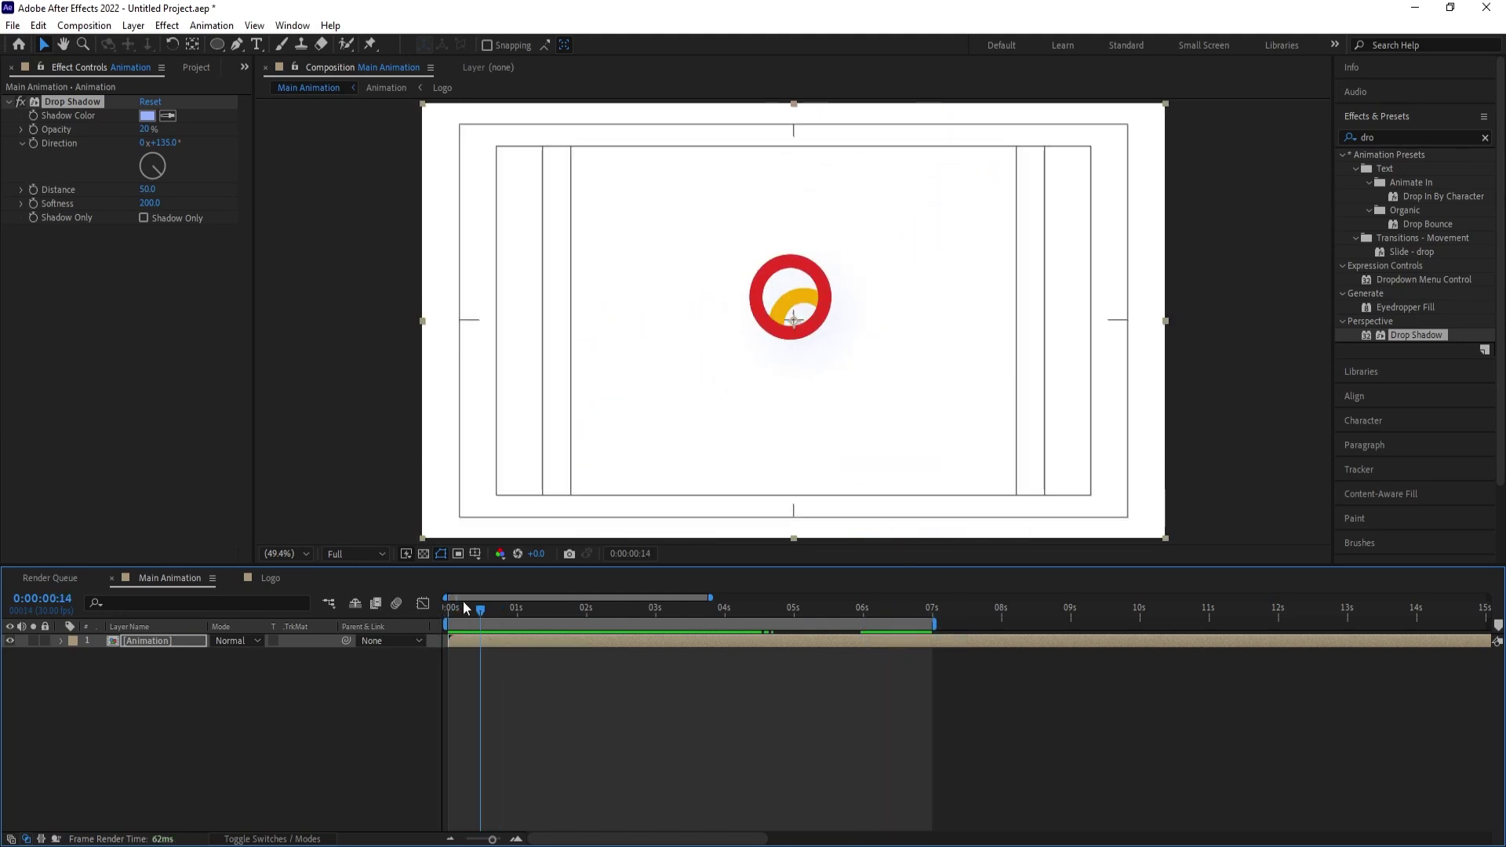
Keyframe the drop shadow's opacity from 0% at 0:00:00:00 to 20% at 0:00:00:14 with Easy Ease.
drag(483, 608, 394, 616)
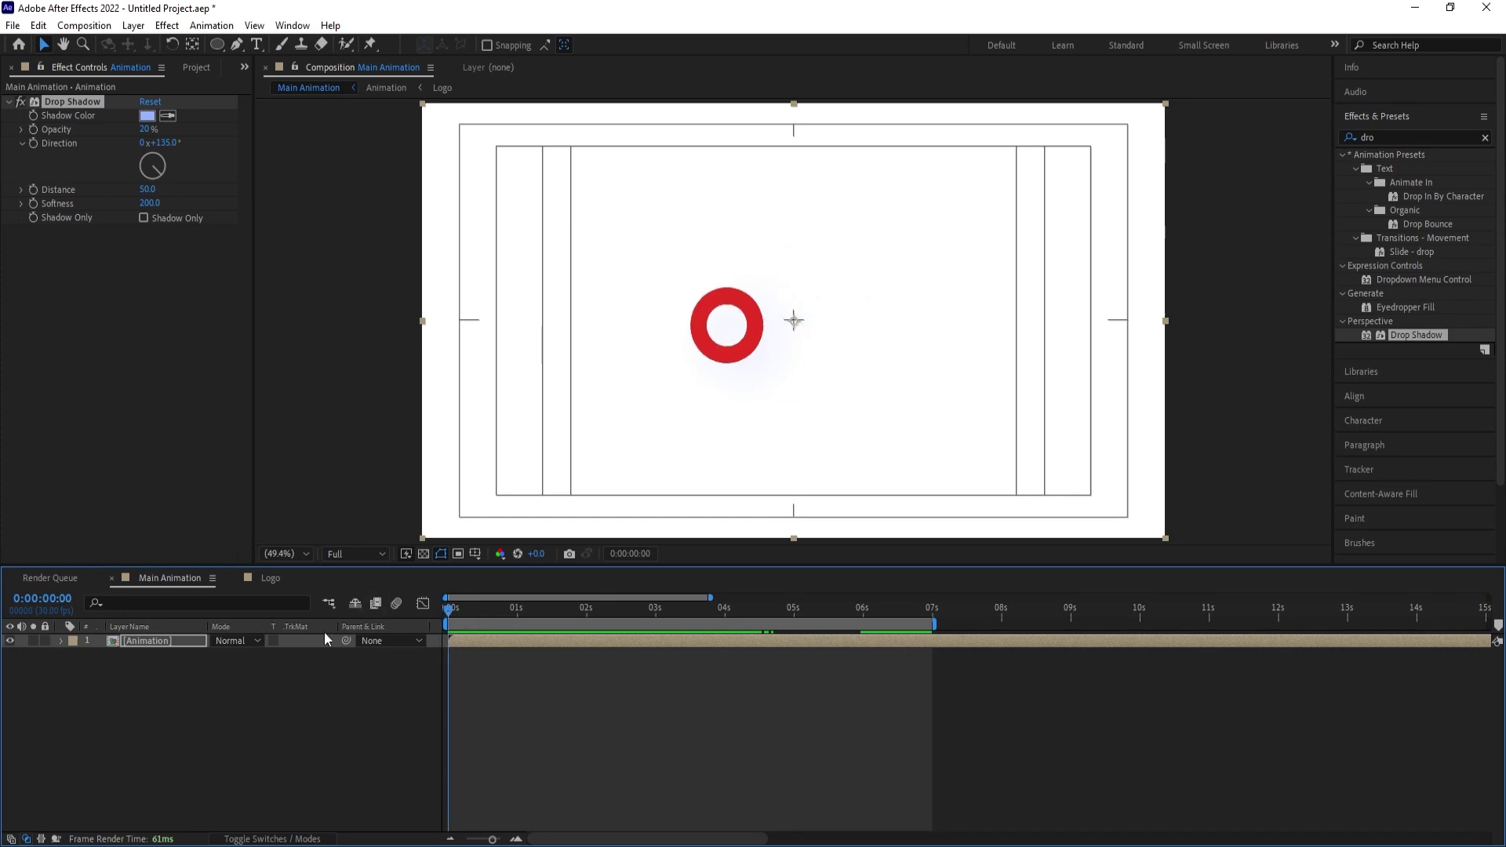
click(36, 130)
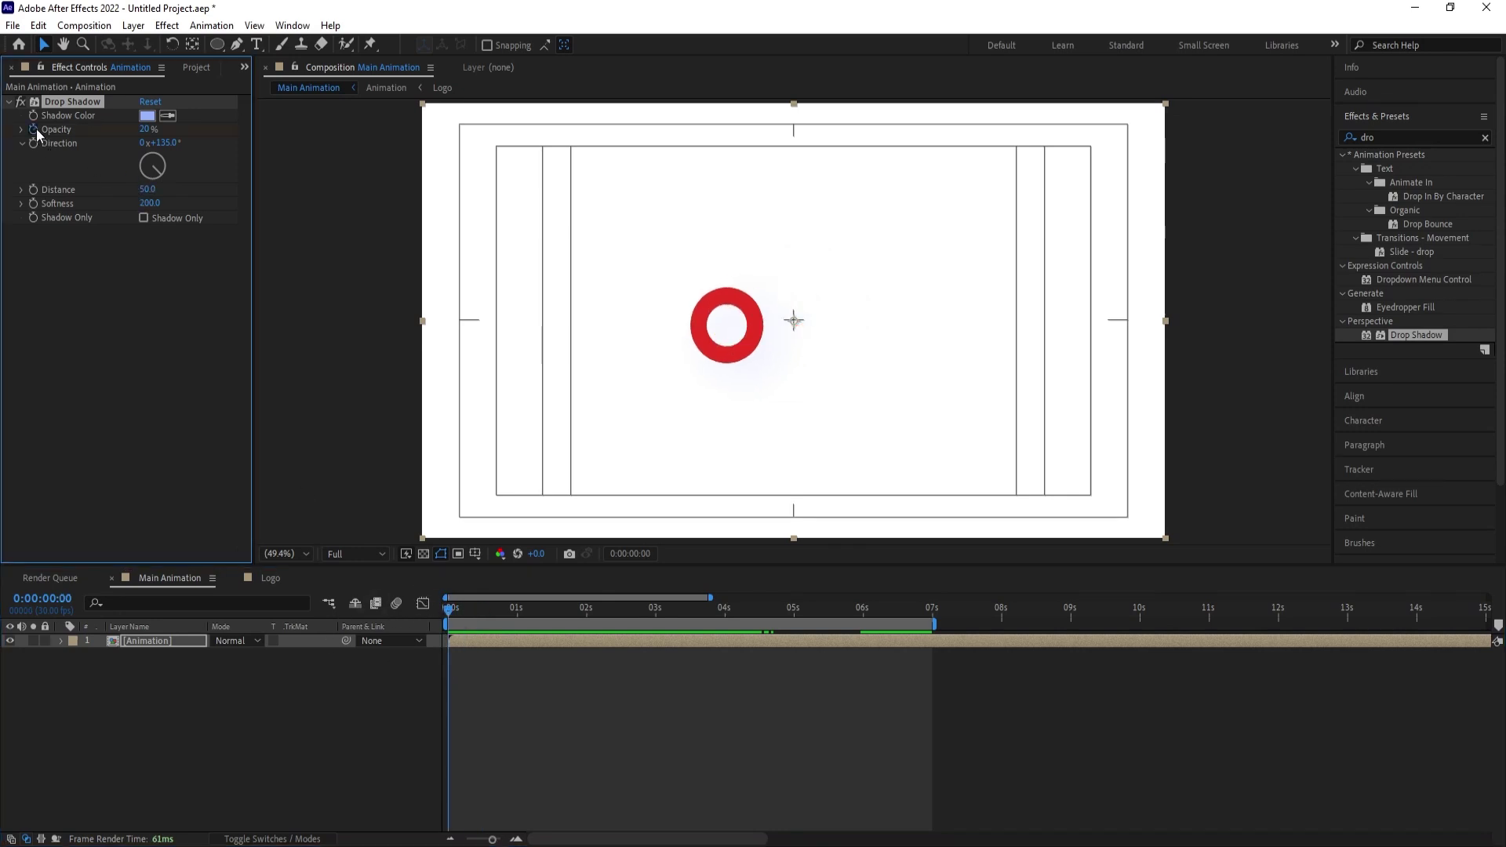
key(u)
key(space)
key(space)
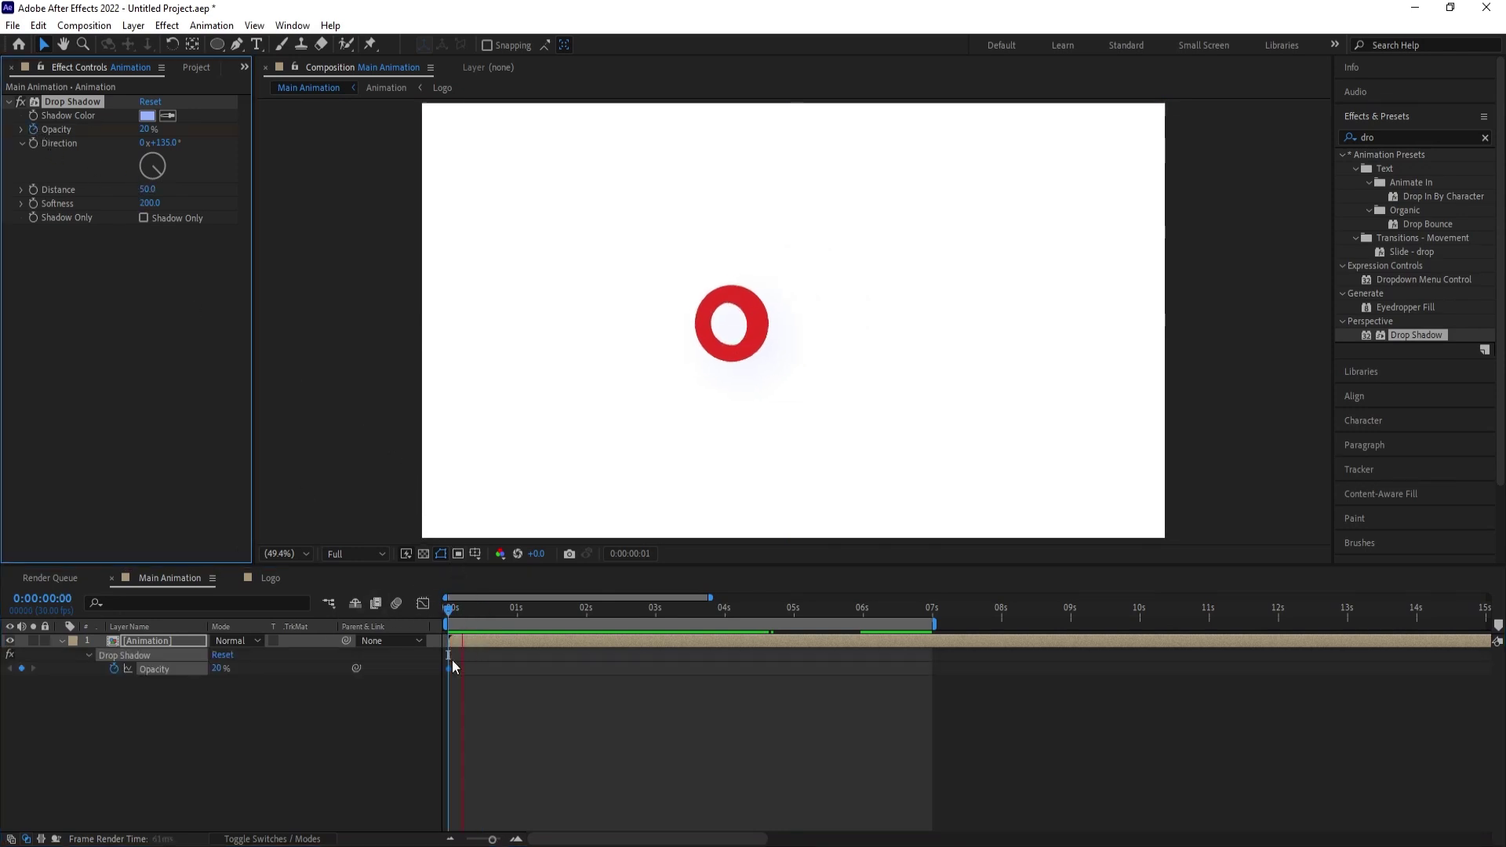
click(22, 669)
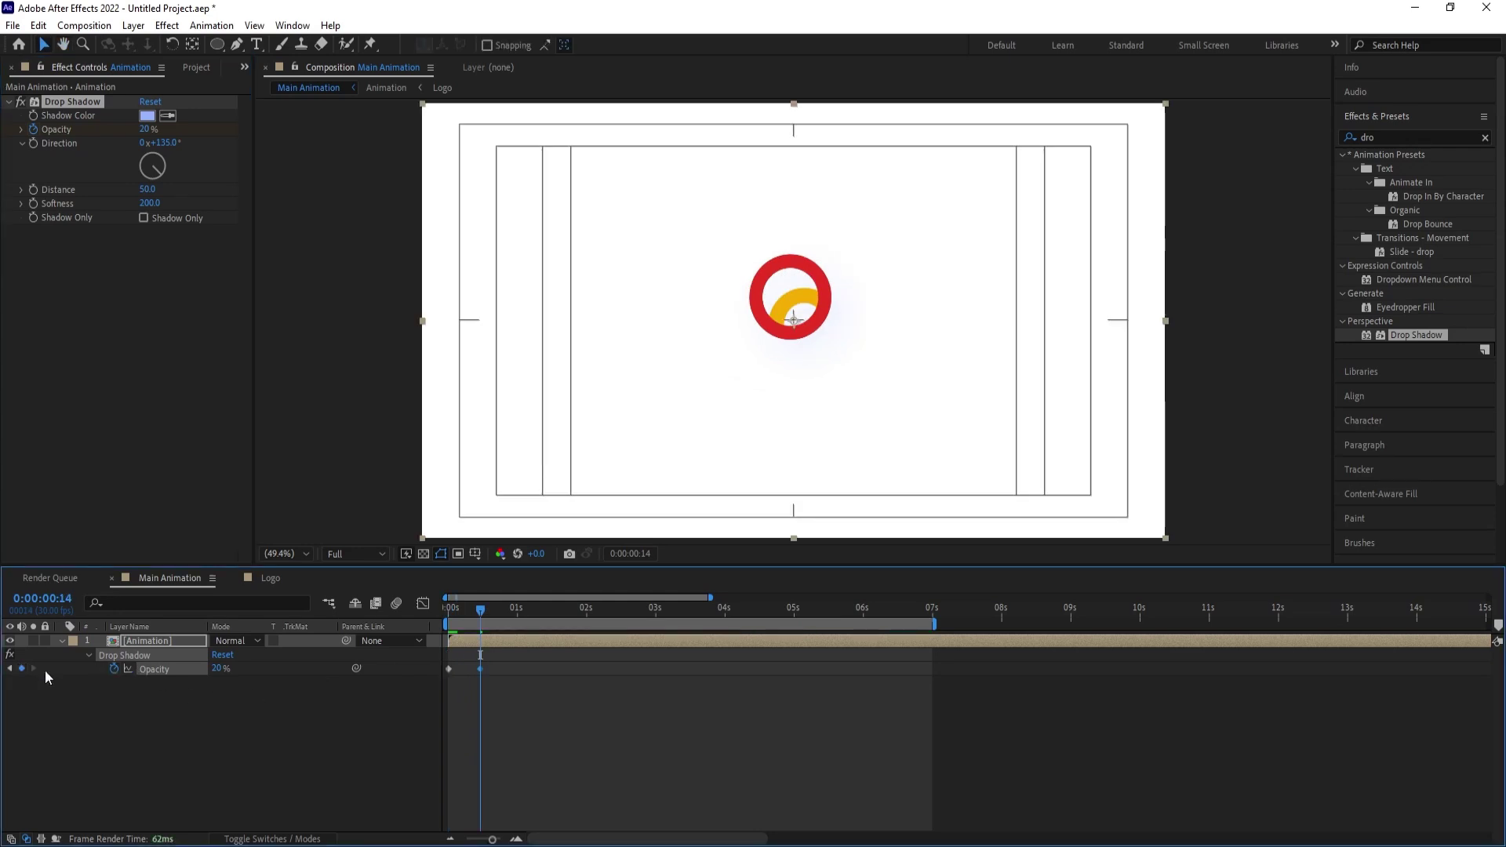
key(Home)
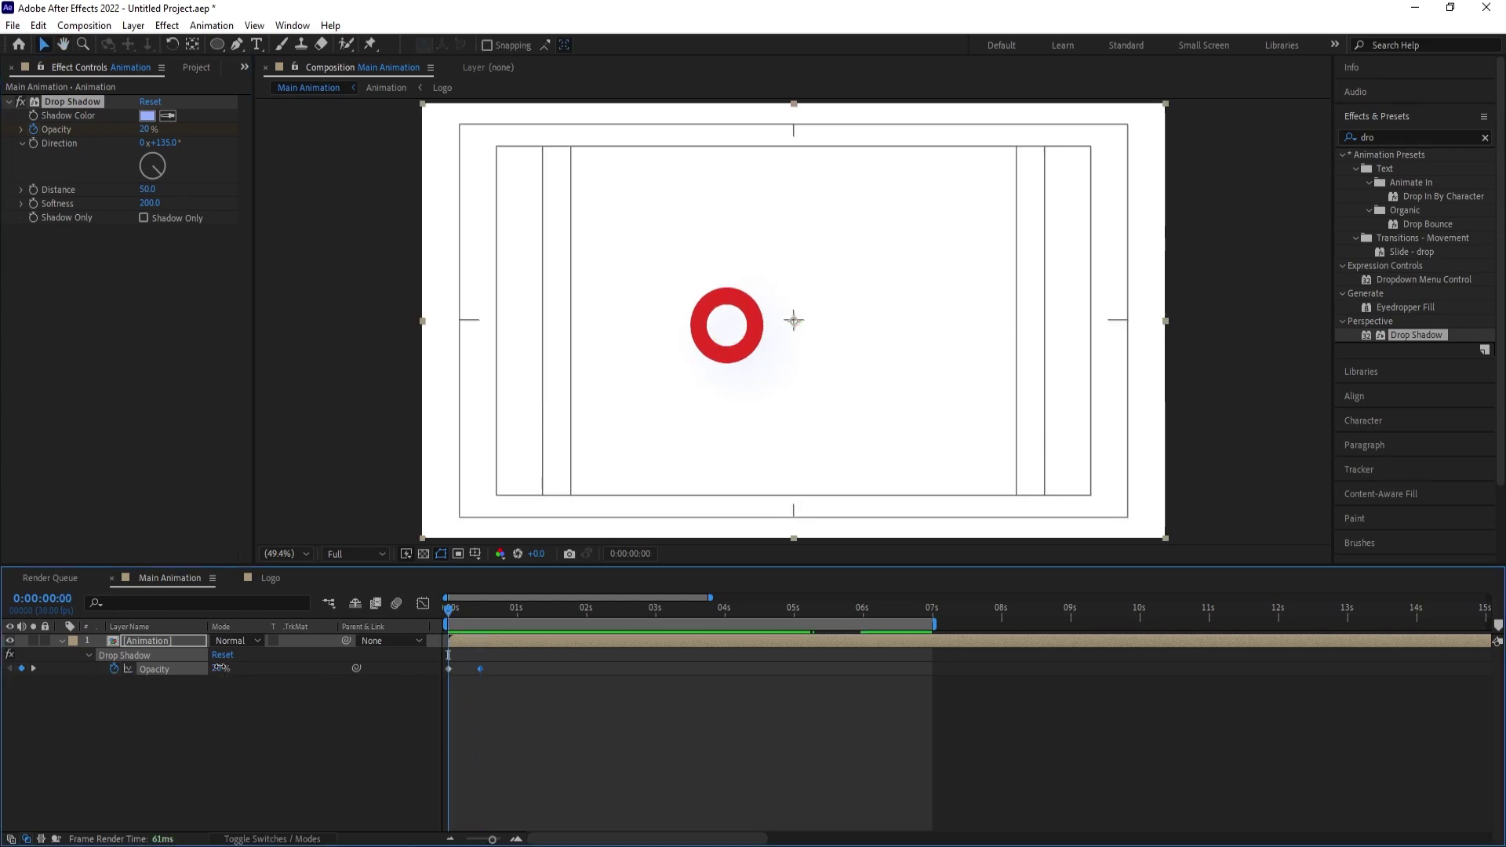
drag(541, 703, 438, 661)
key(space)
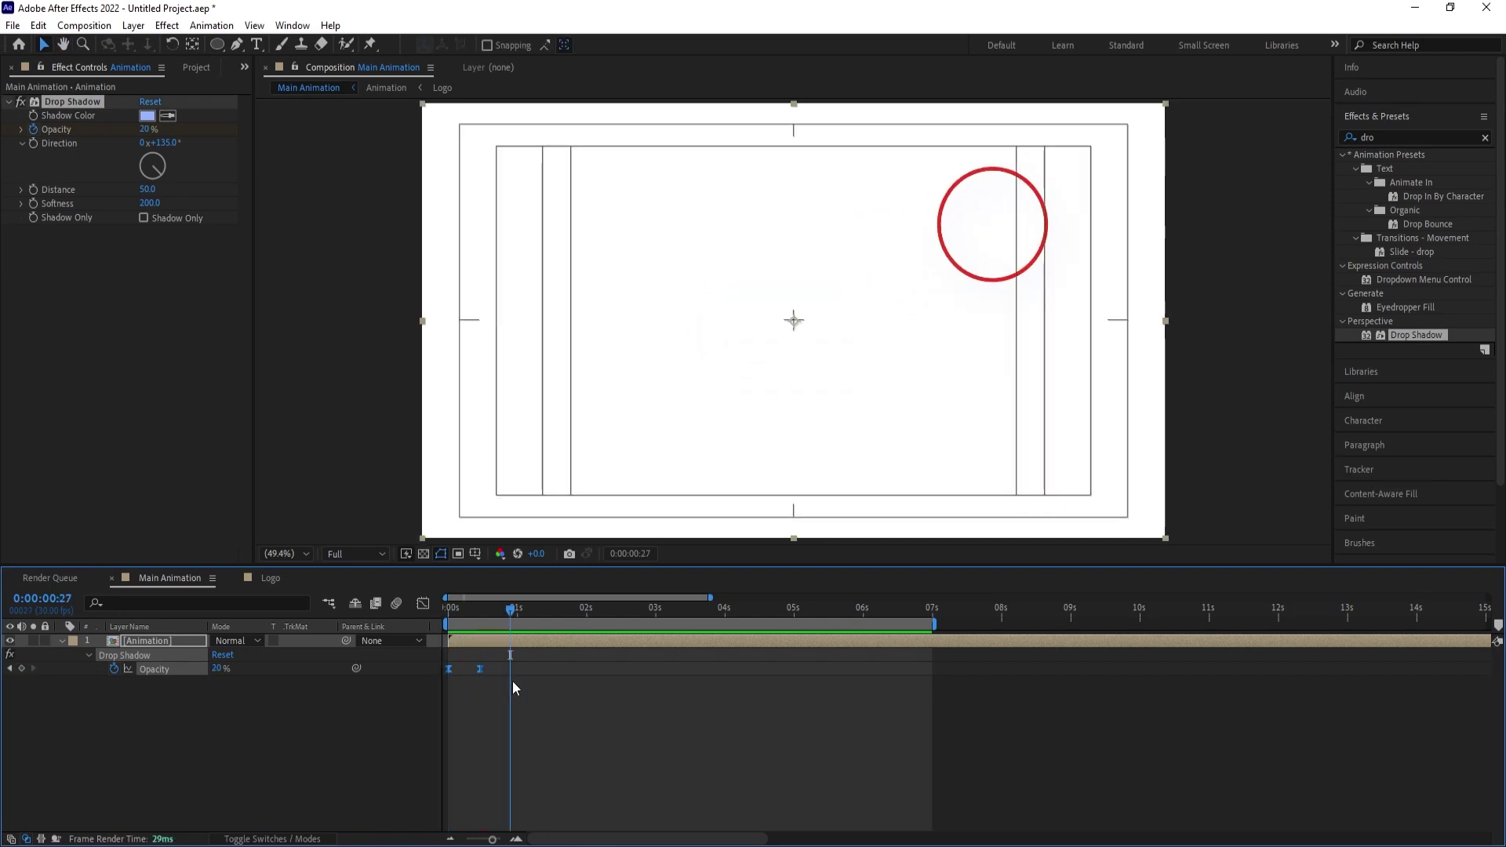
Place copies of the two shadow opacity keyframes at the end of the work area and time-reverse them.
drag(510, 669, 901, 681)
right_click(898, 670)
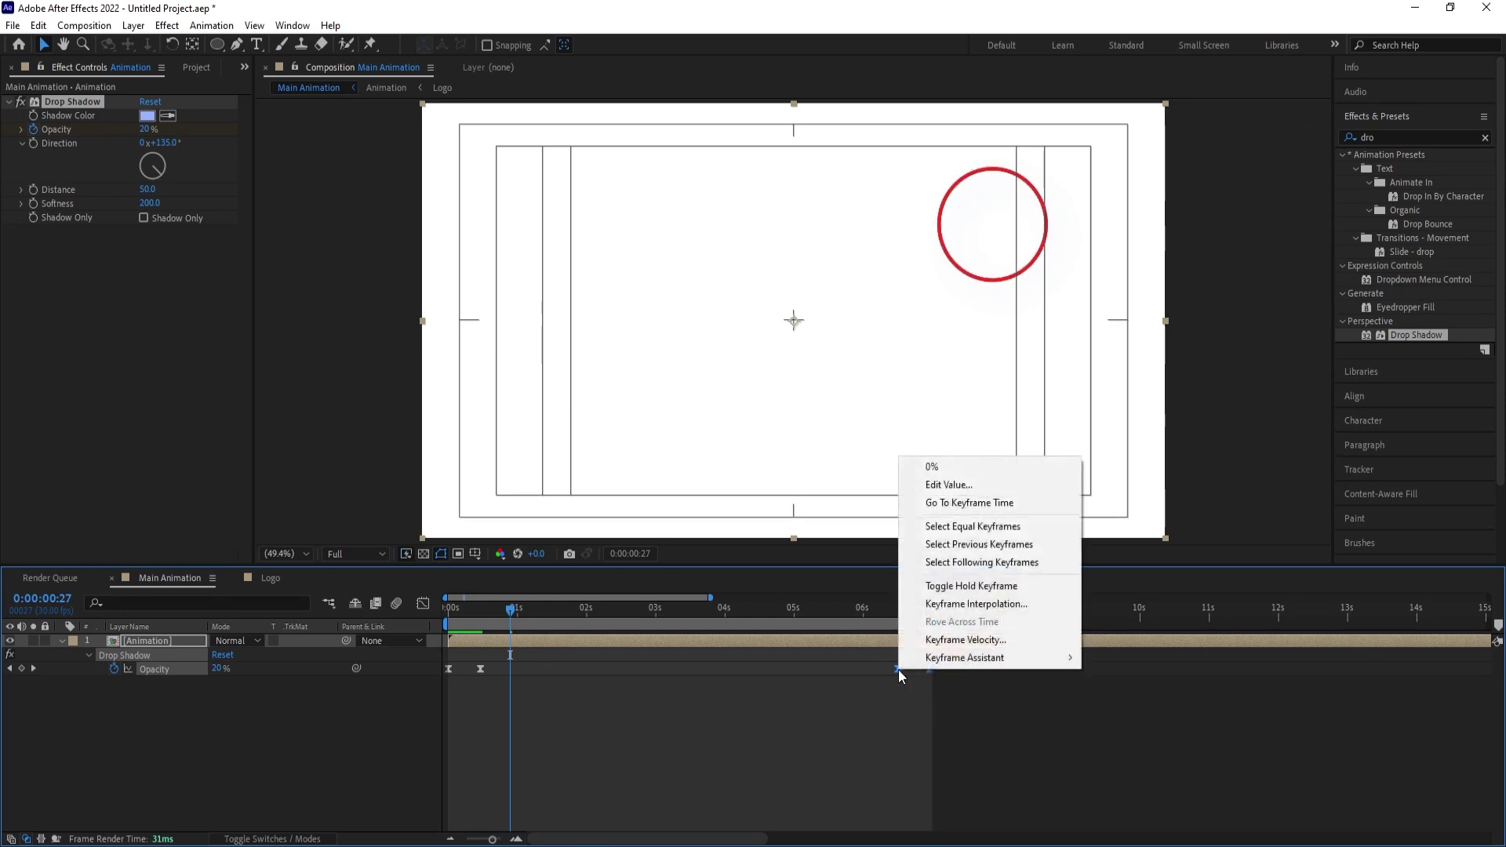
mouse_move(935, 659)
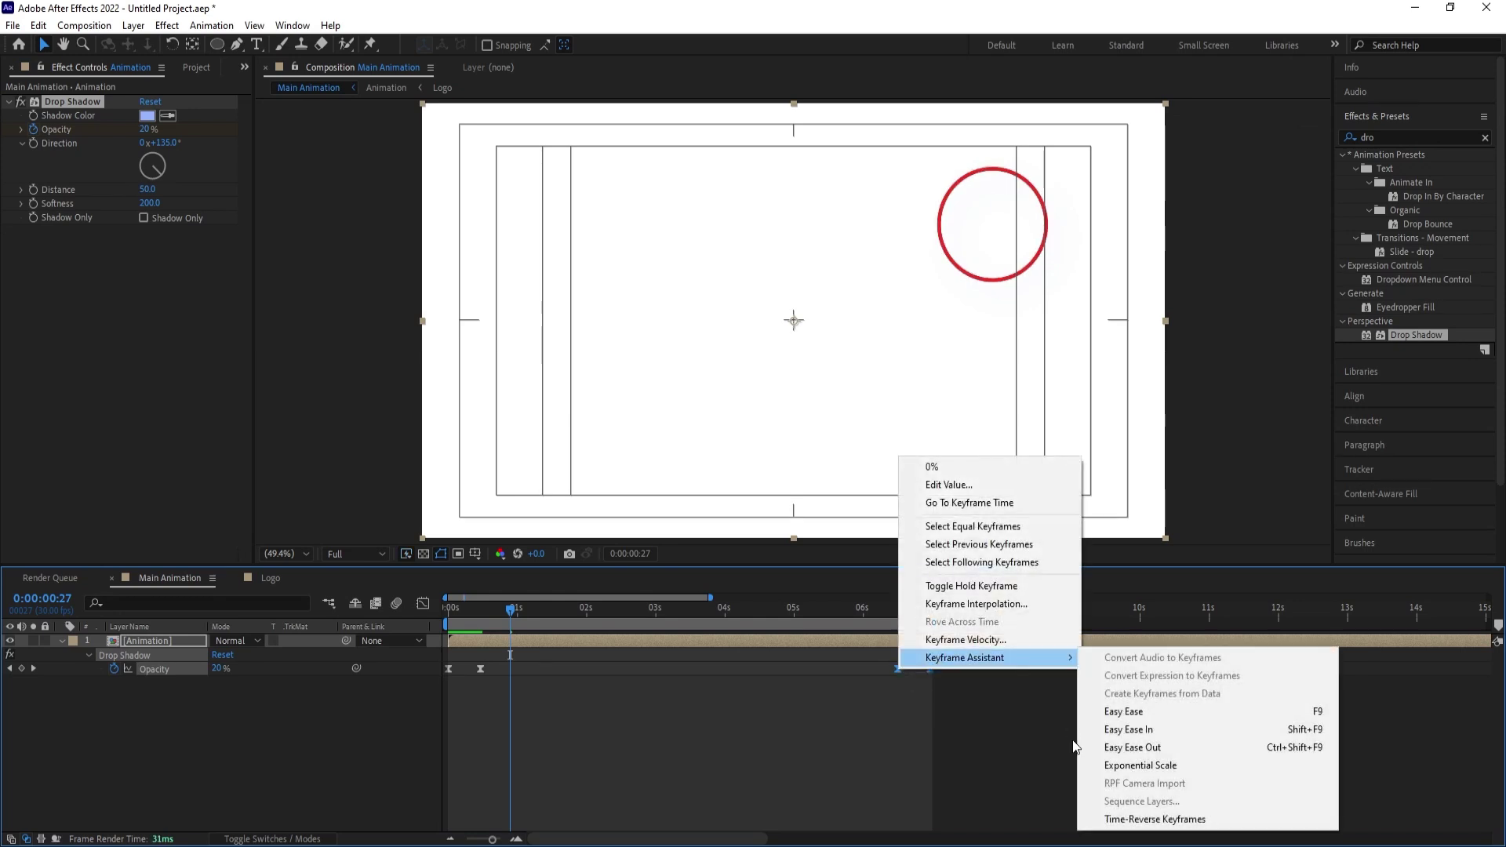
click(1132, 818)
click(778, 787)
Preview the shadow fade and shift the two closing opacity keyframes earlier, placing the last at 0:00:06:25.
drag(539, 625, 817, 610)
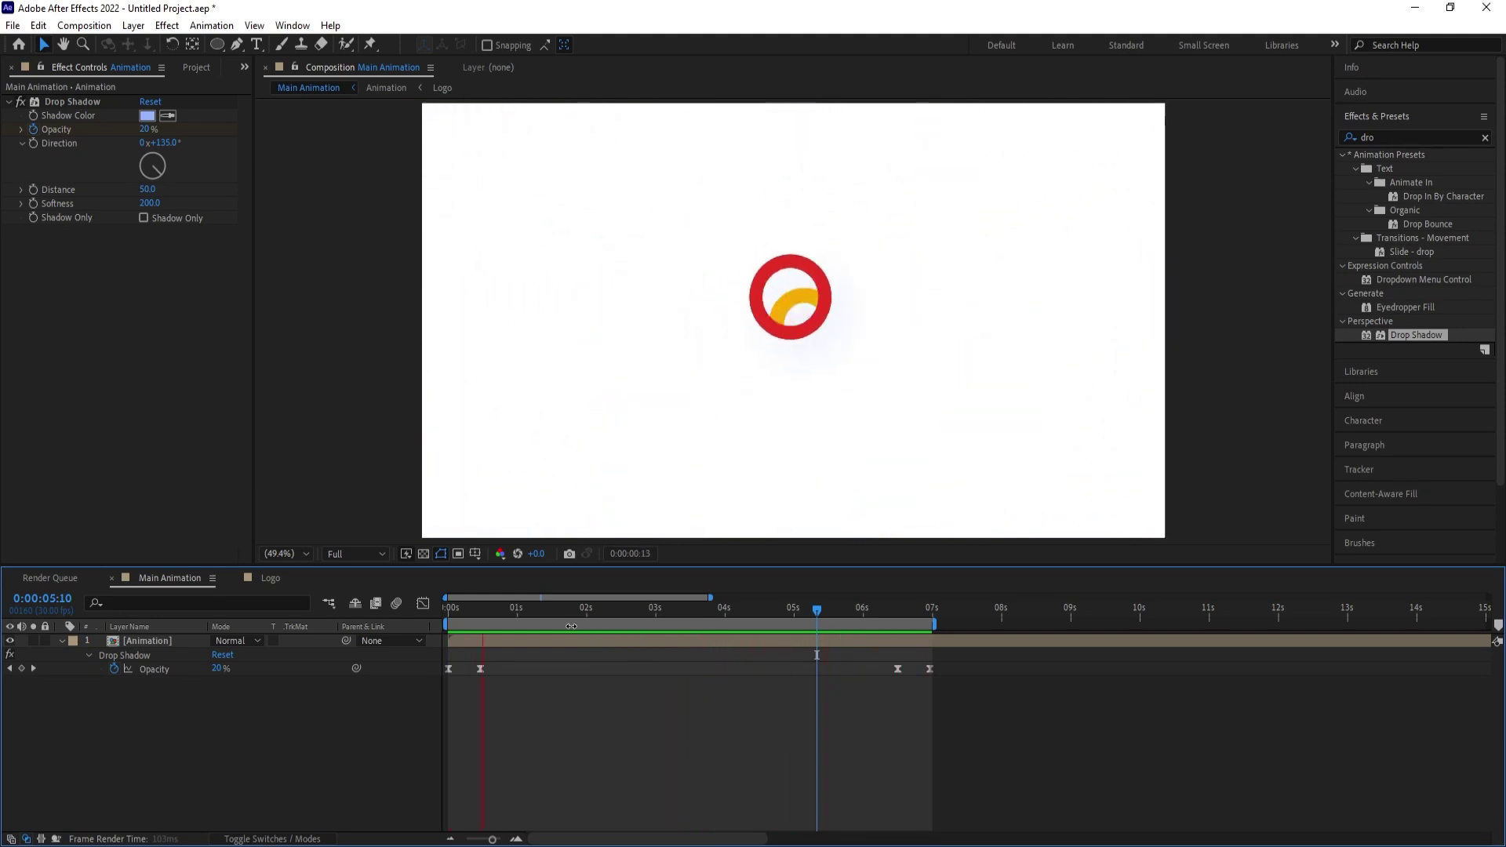
key(space)
drag(883, 605, 920, 623)
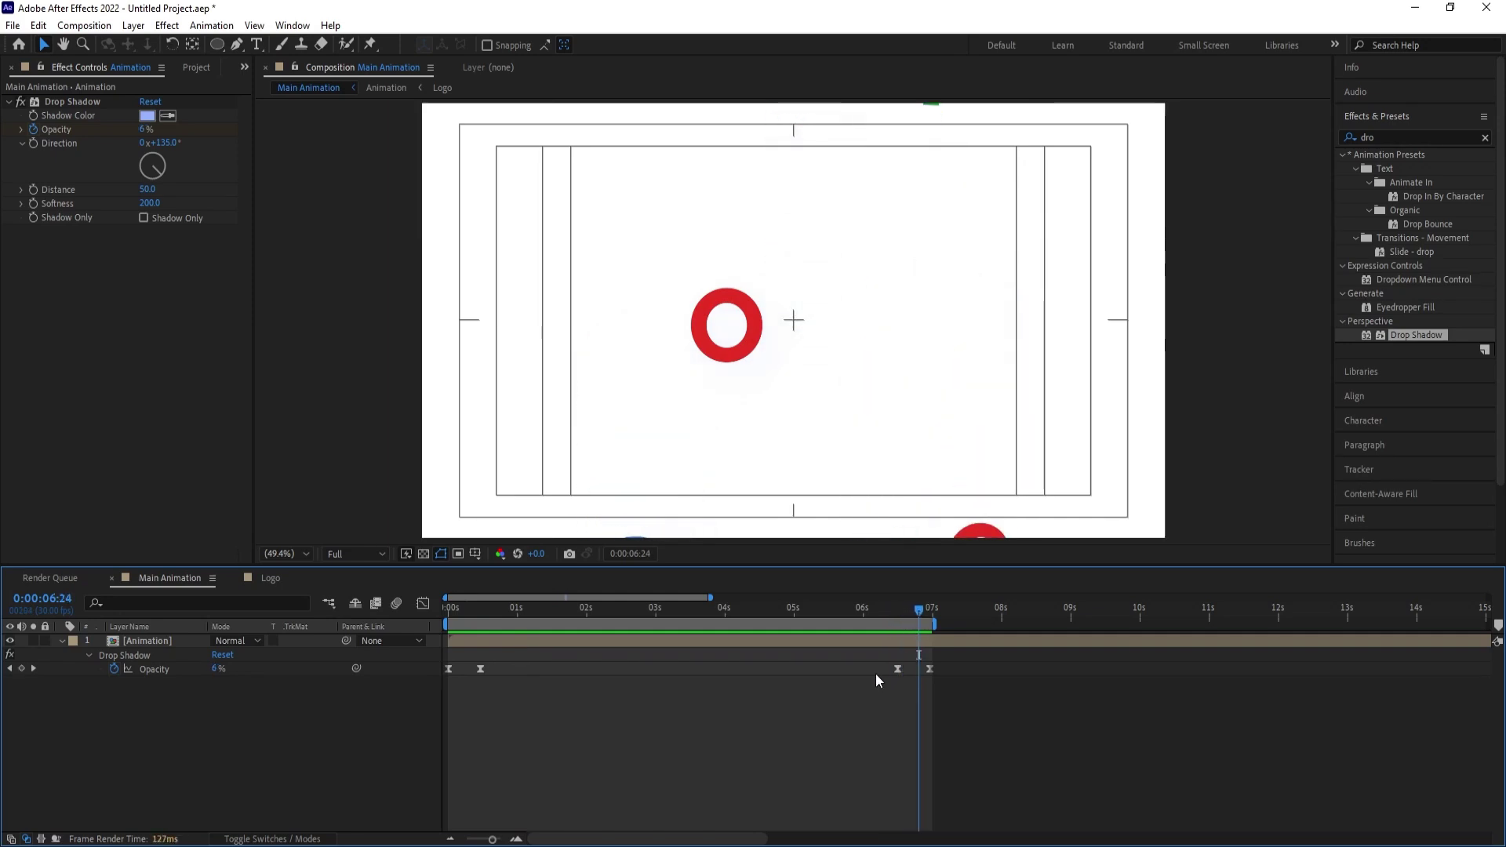
drag(877, 667, 923, 671)
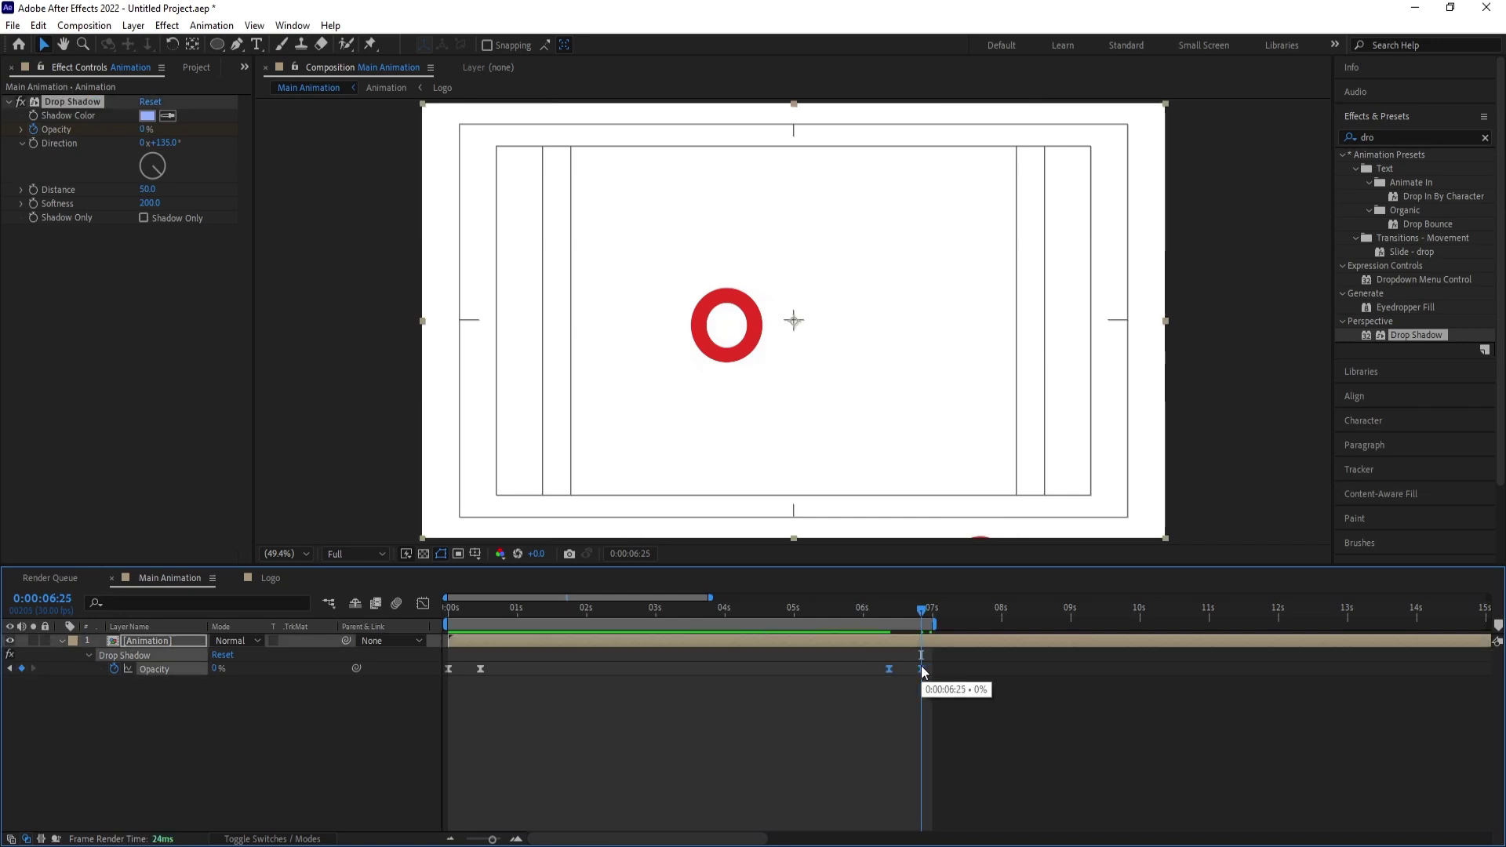
End the work area at 0:00:06:25 and preview the loop.
key(n)
key(space)
Preview the loop's opening, then open the nested Animation composition at 0:00:00:00 and reveal its layers' keyframes.
key(space)
click(553, 689)
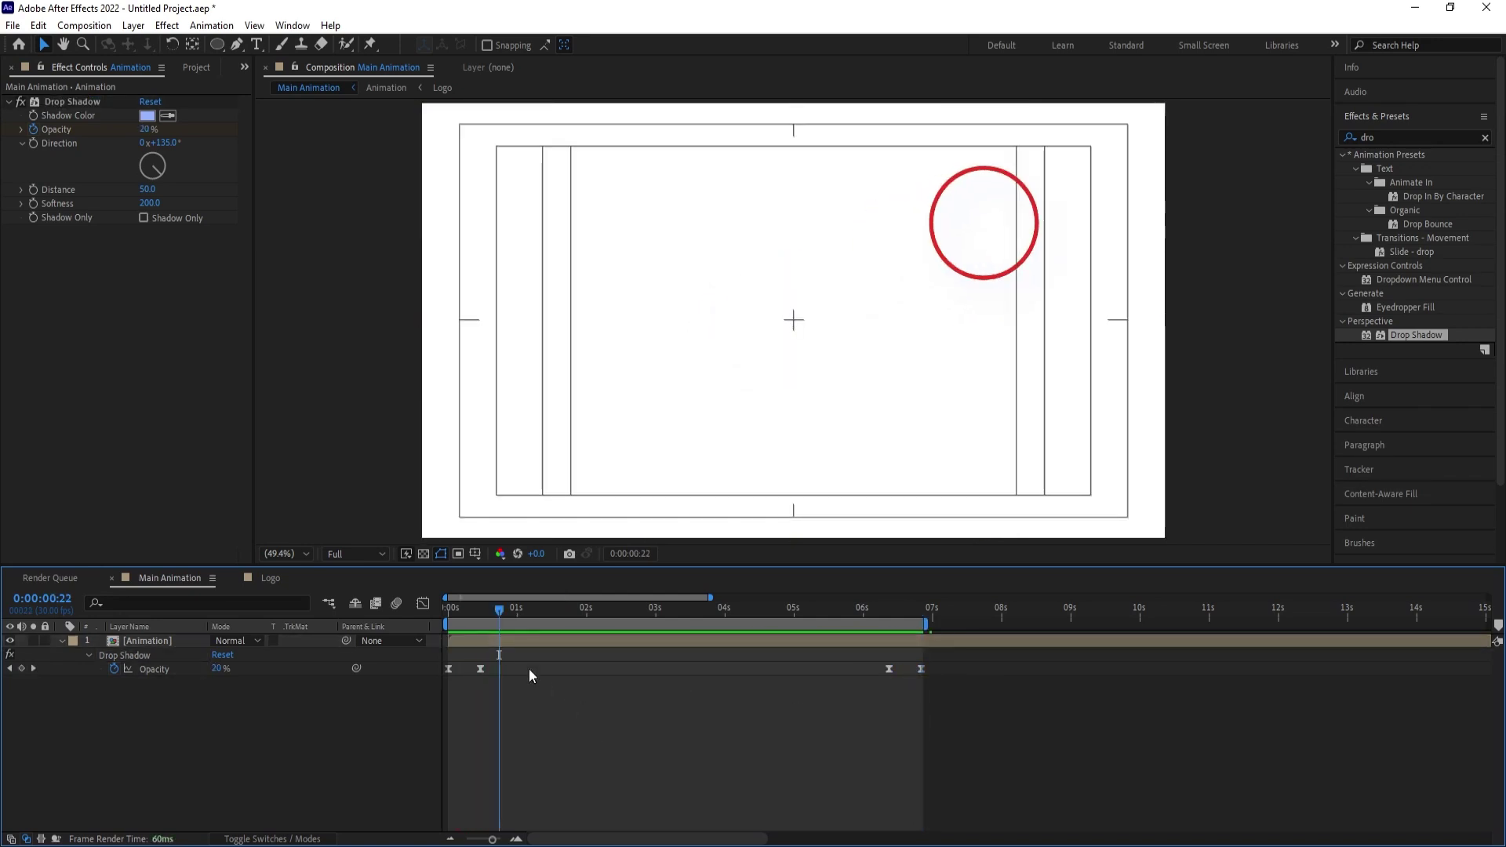
drag(464, 612, 441, 613)
key(space)
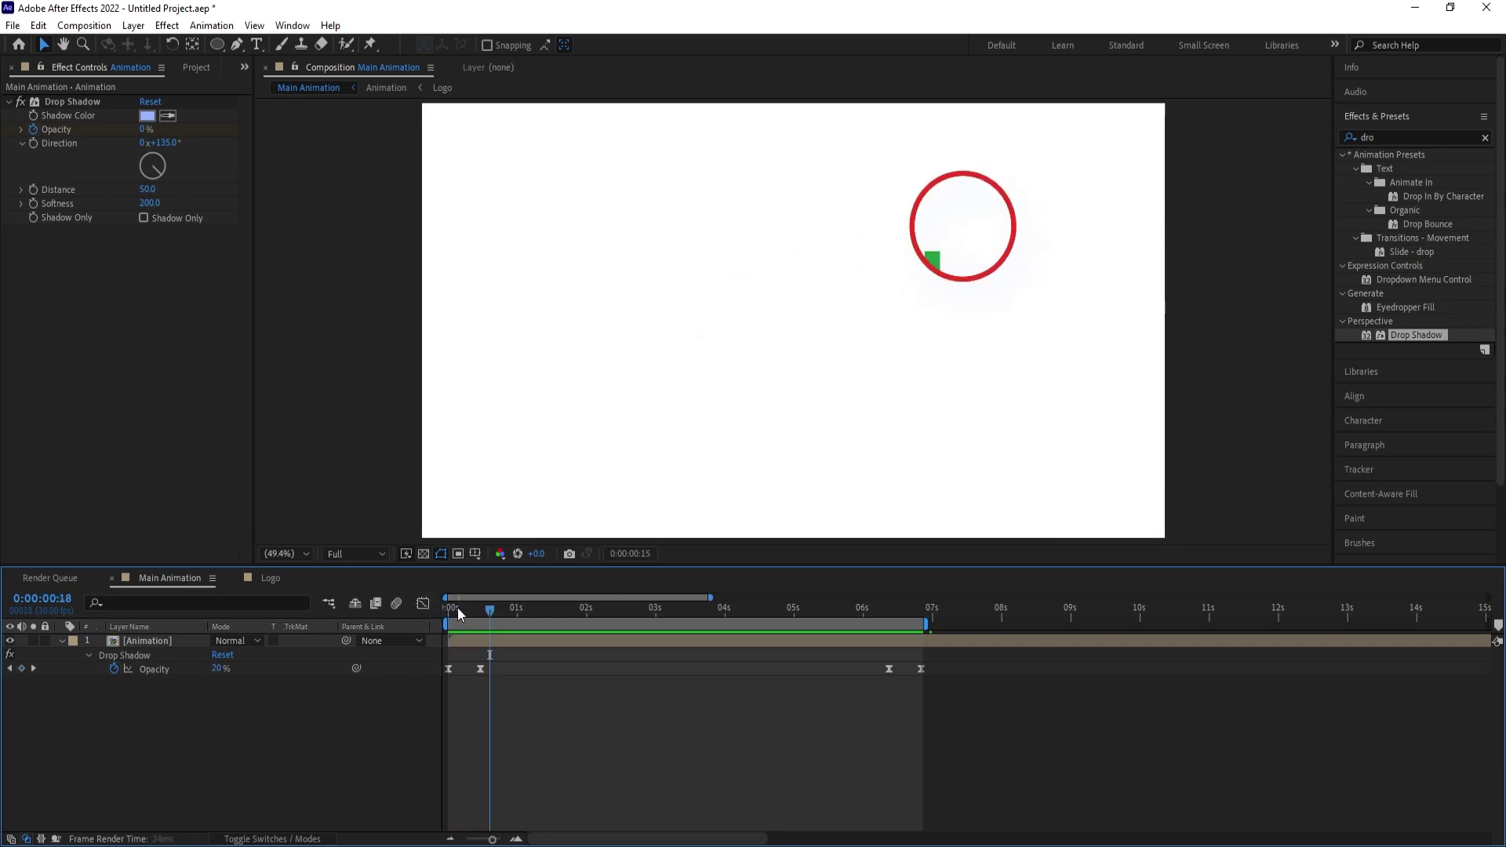
double_click(464, 637)
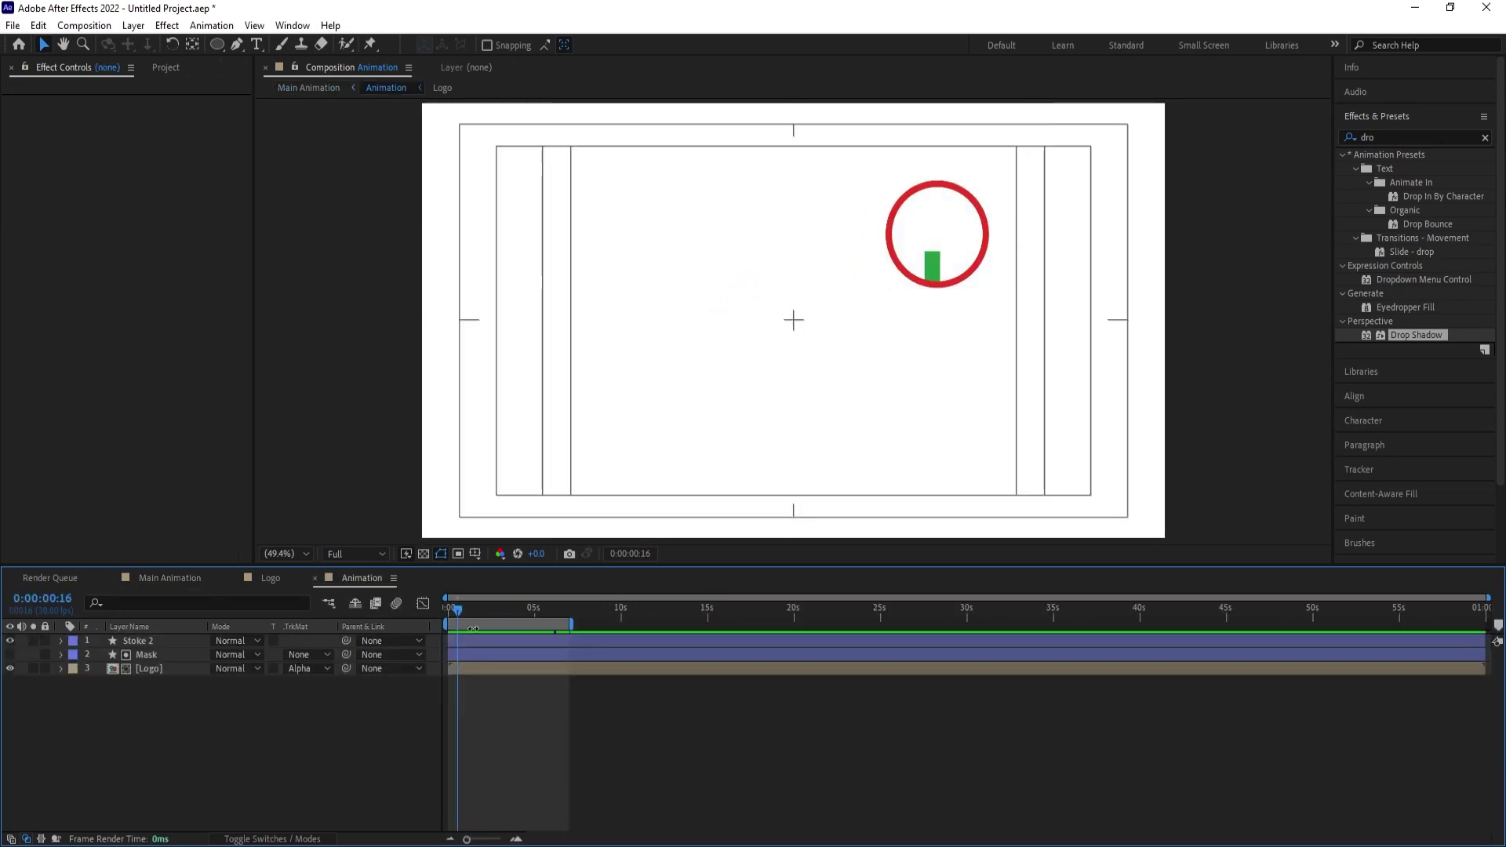
click(446, 610)
key(u)
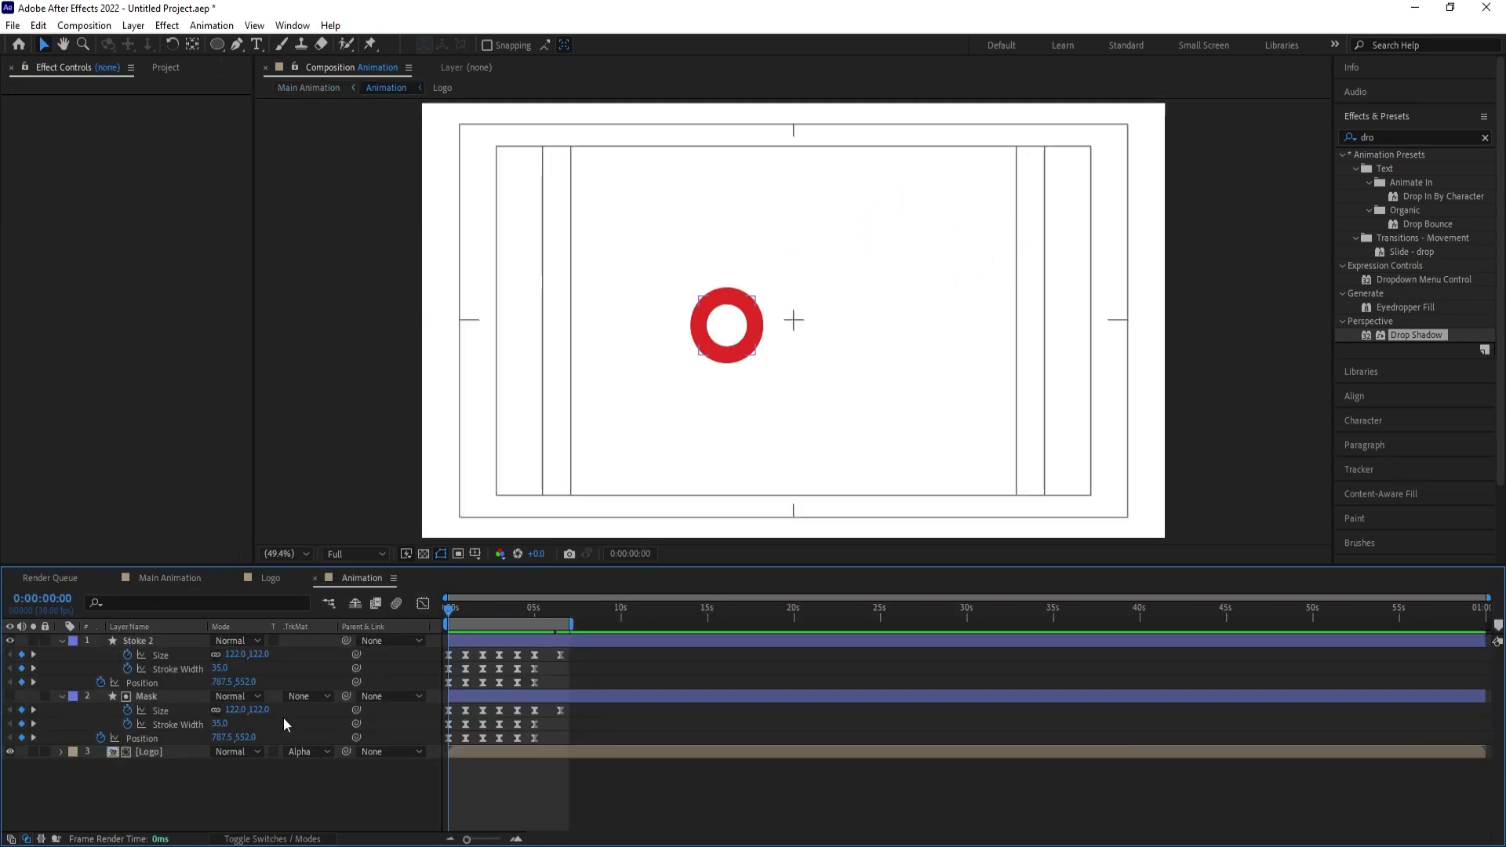
Adjust the easing curves of the first two Size, Stroke Width and Position keyframes on Stoke 2 and Mask in the Graph Editor.
key(equal)
key(equal)
key(equal)
key(space)
key(space)
drag(607, 656, 424, 742)
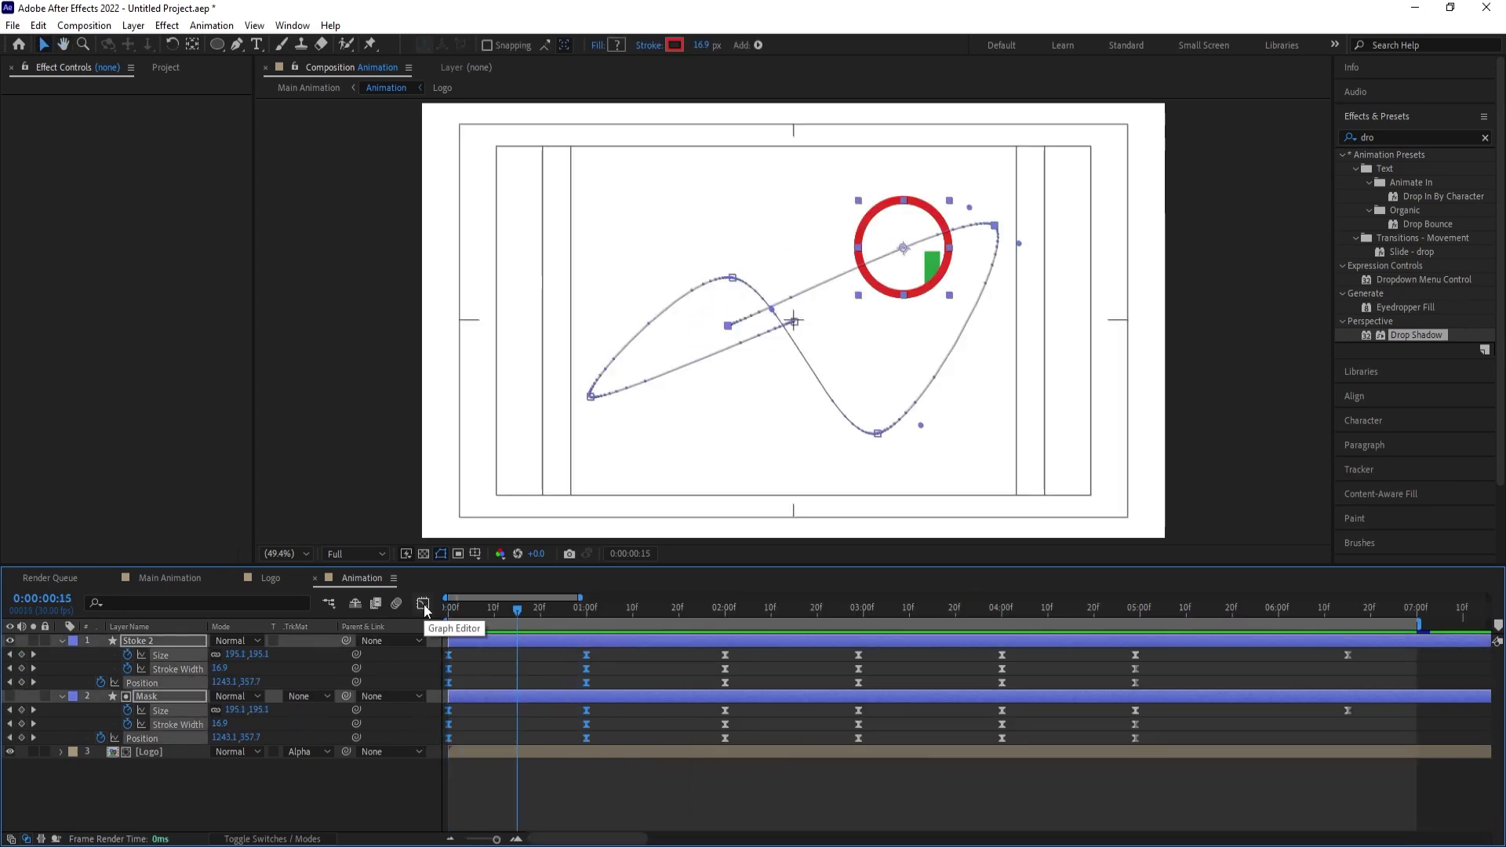
click(424, 604)
drag(487, 774, 459, 757)
key(F9)
Preview the opening movement in the Animation composition, close the Graph Editor and play the Main Animation composition.
drag(471, 610, 400, 603)
key(space)
key(space)
click(425, 603)
click(153, 578)
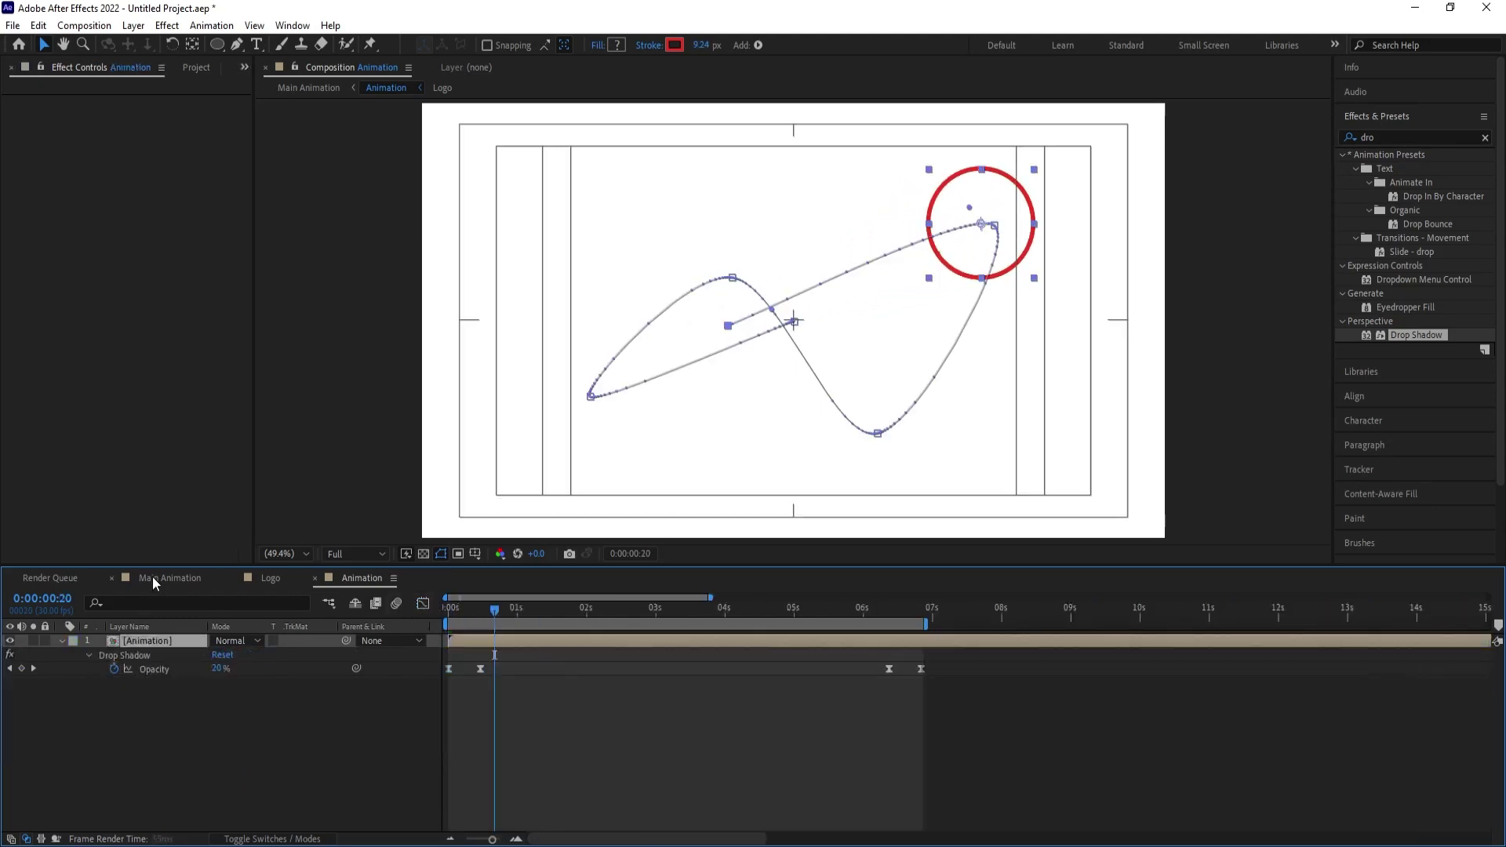
click(792, 606)
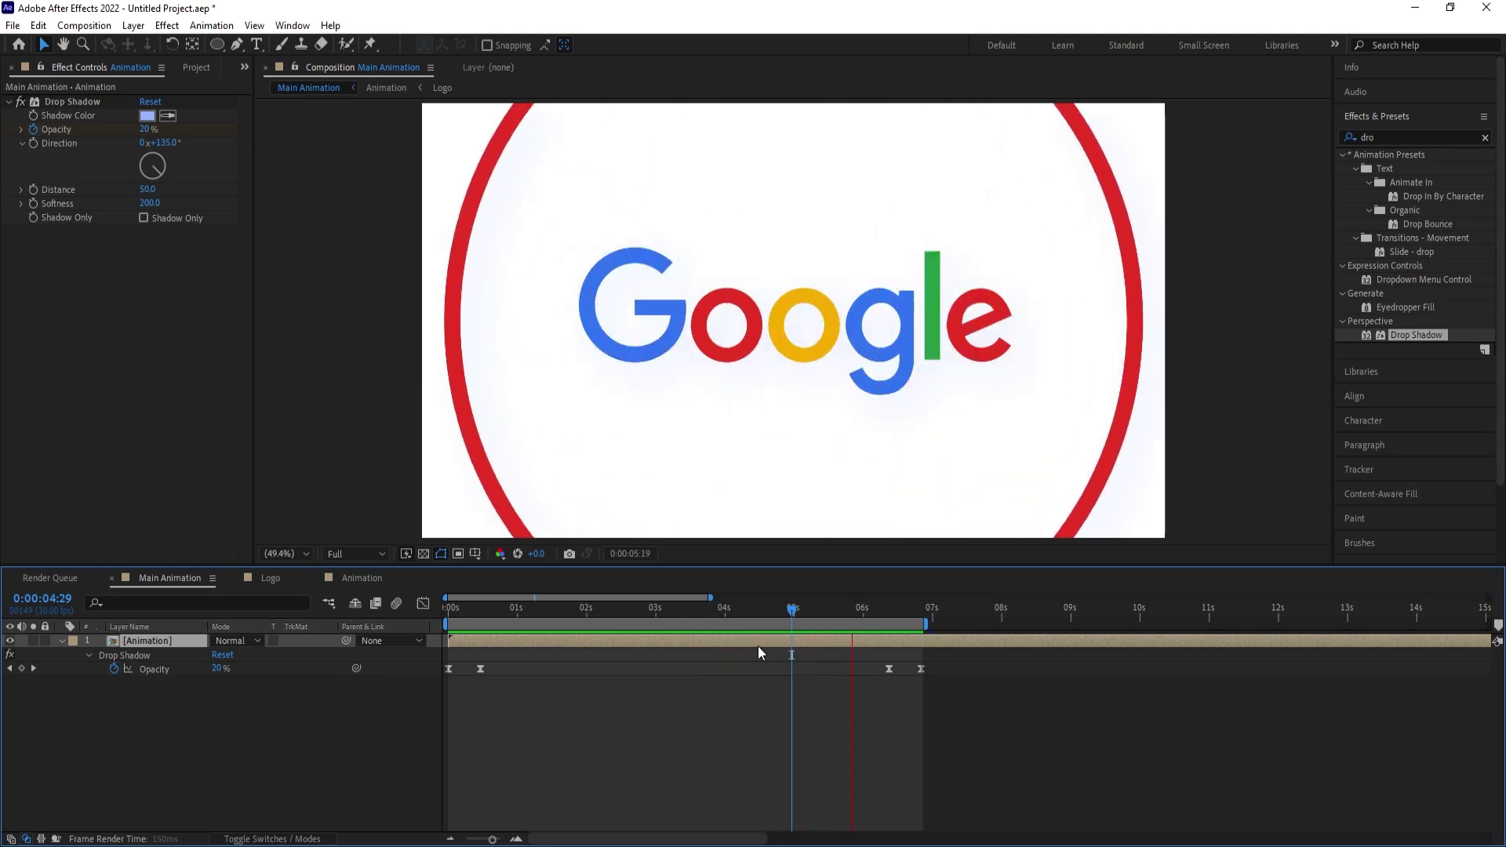
key(space)
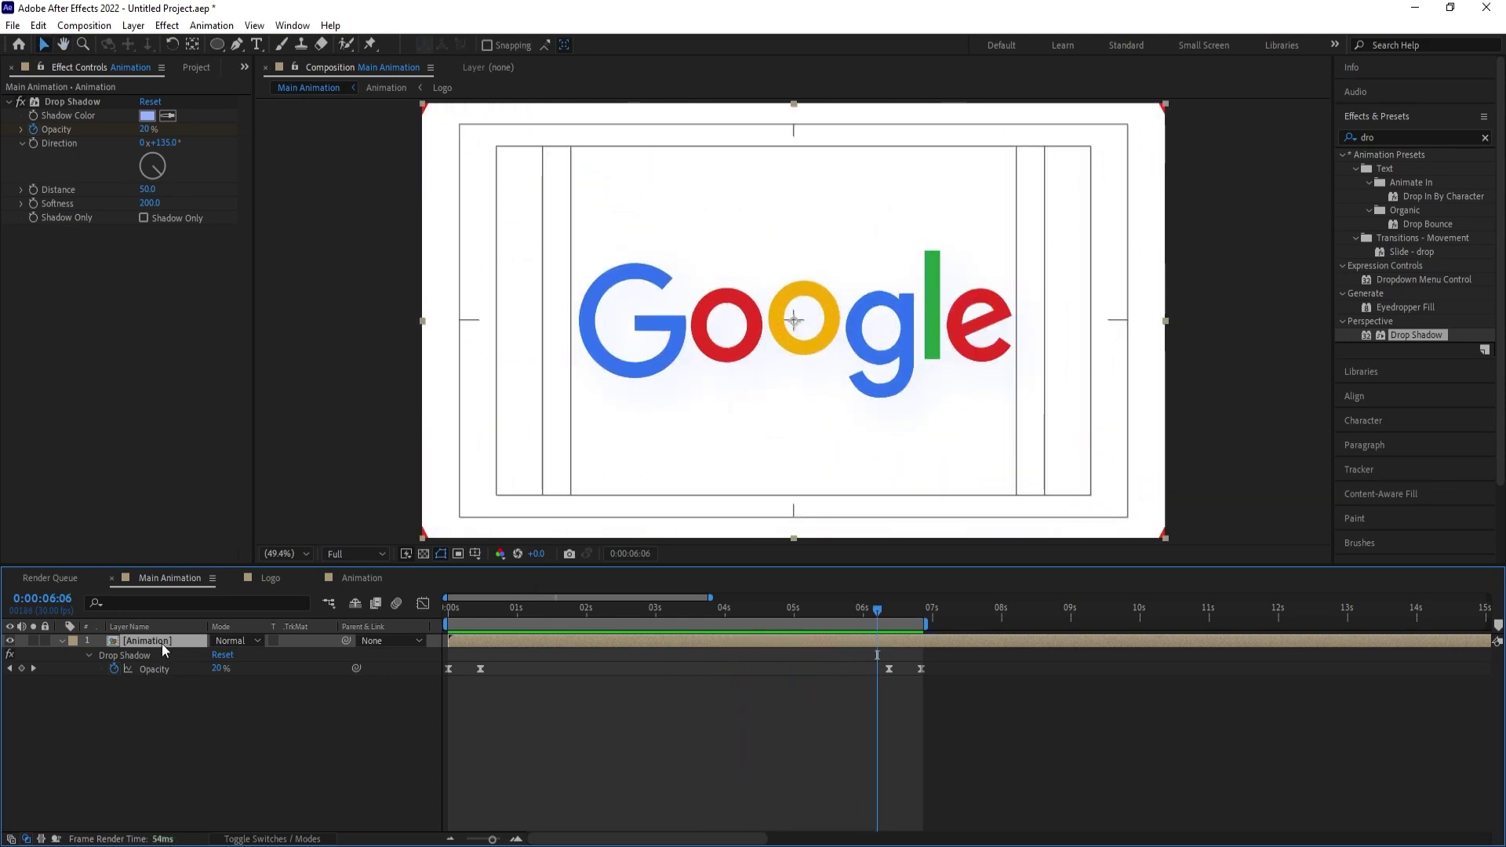
Add the expression wiggle(3,3) to the Position of the Animation layer in the Main Animation composition.
key(p)
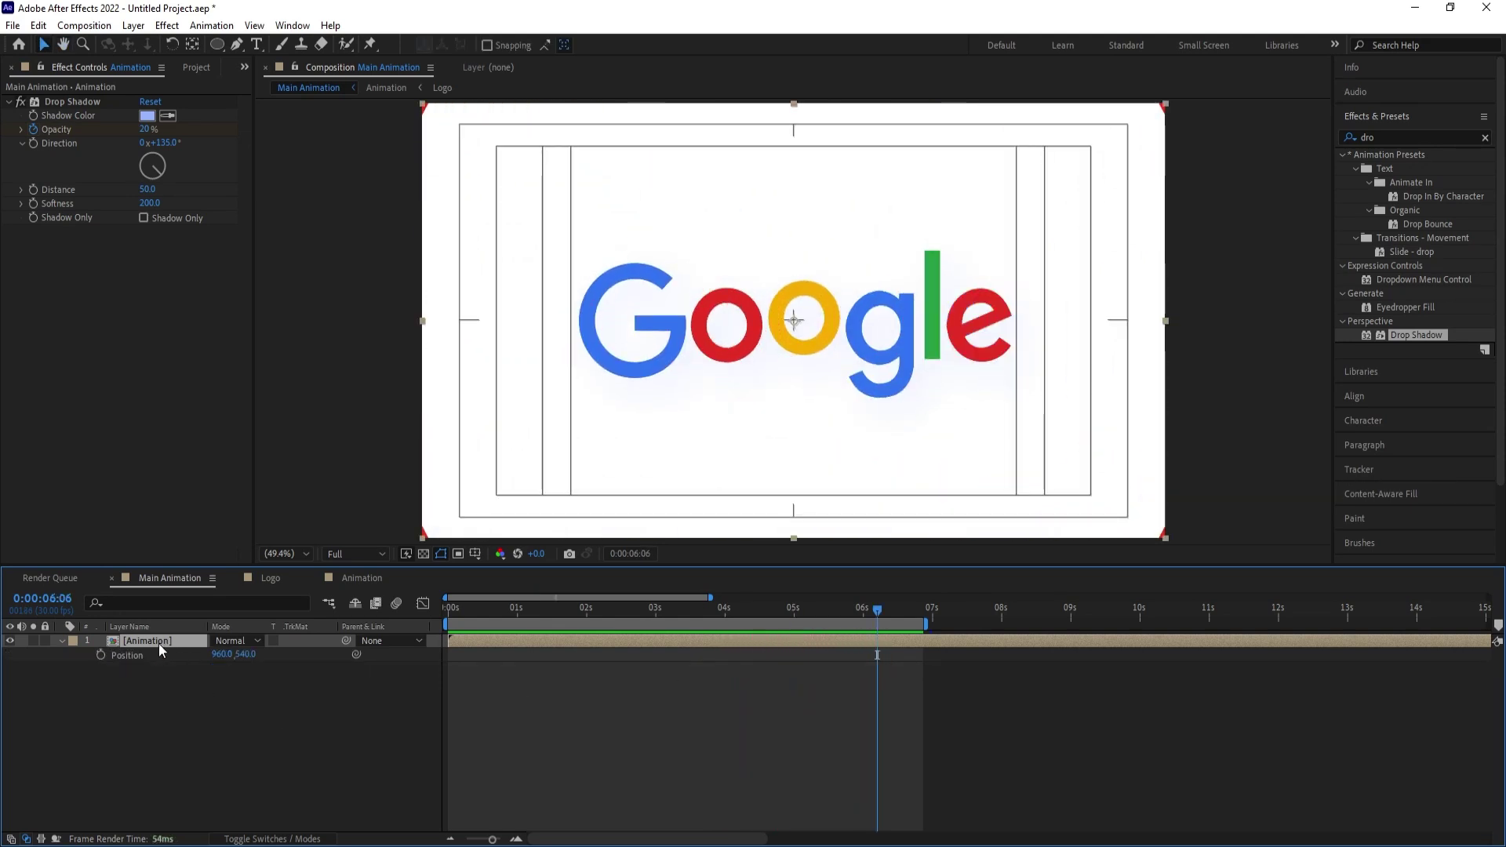
alt+click(100, 655)
text(wi)
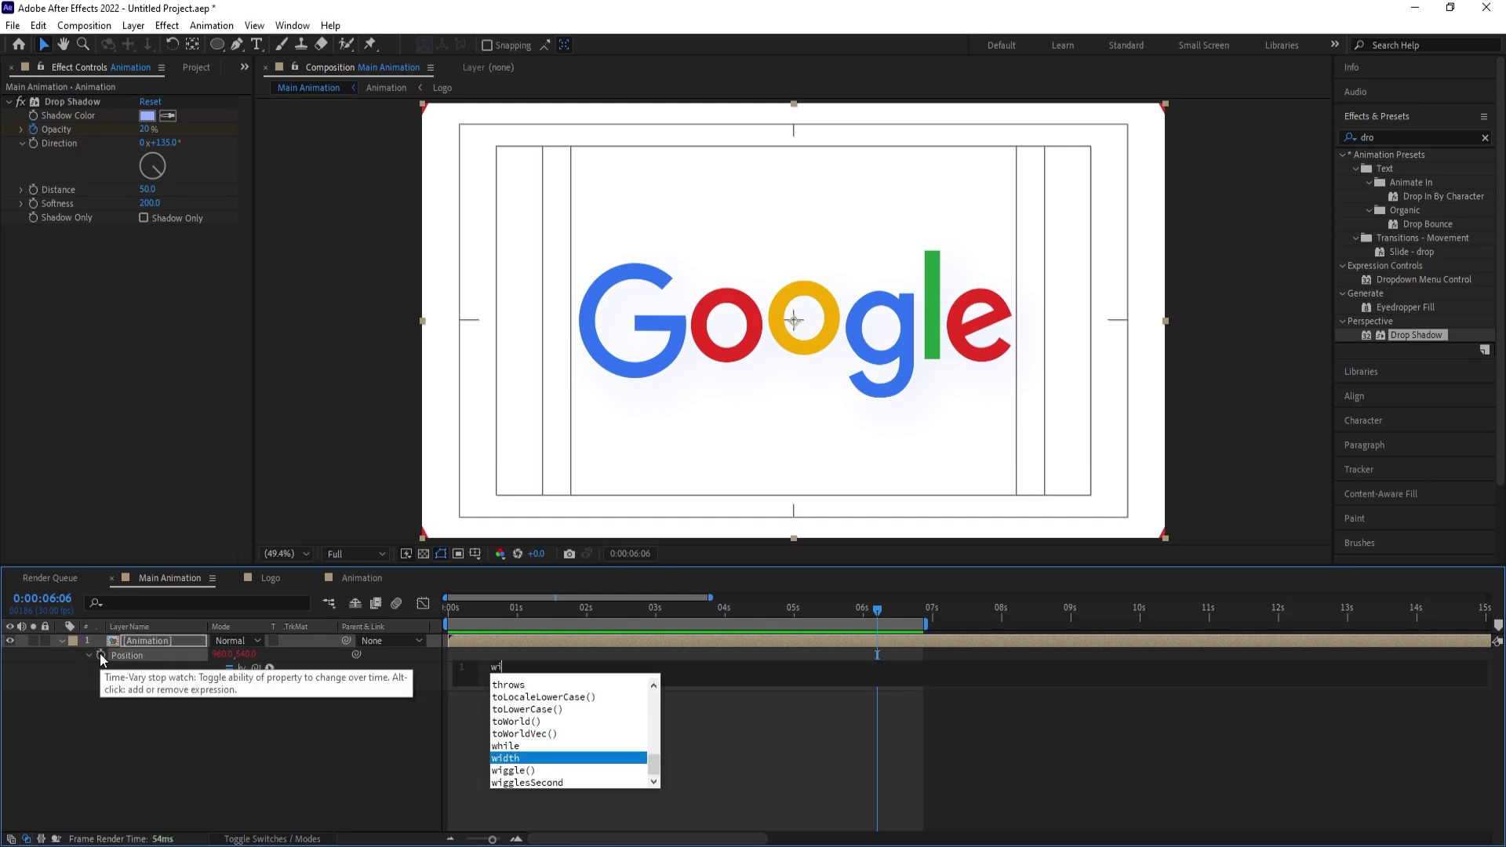
text(ggle()3,3)
click(474, 726)
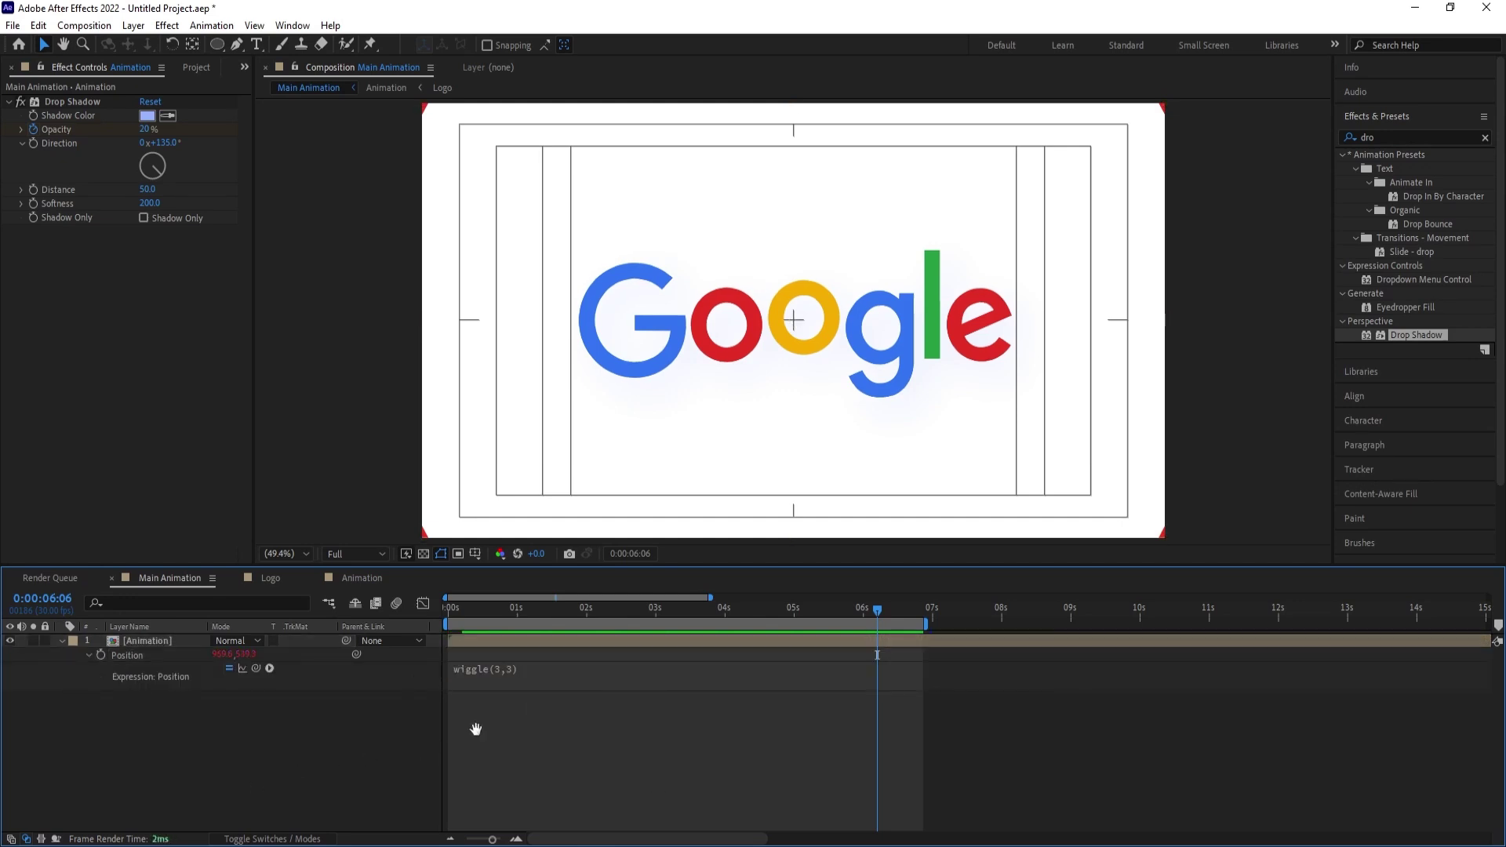